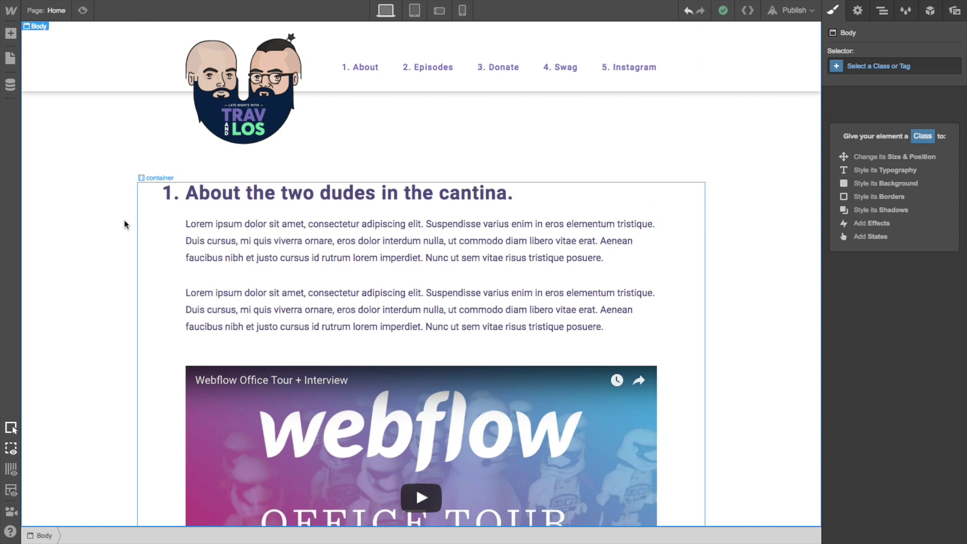
pyautogui.scroll(-20, 487, 197)
pyautogui.scroll(-12, 488, 193)
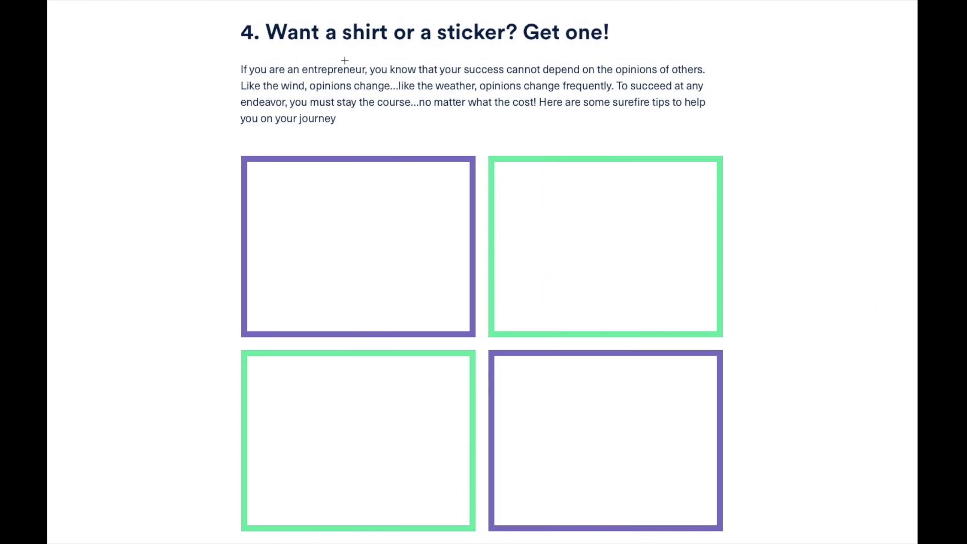
pyautogui.scroll(3, 335, 52)
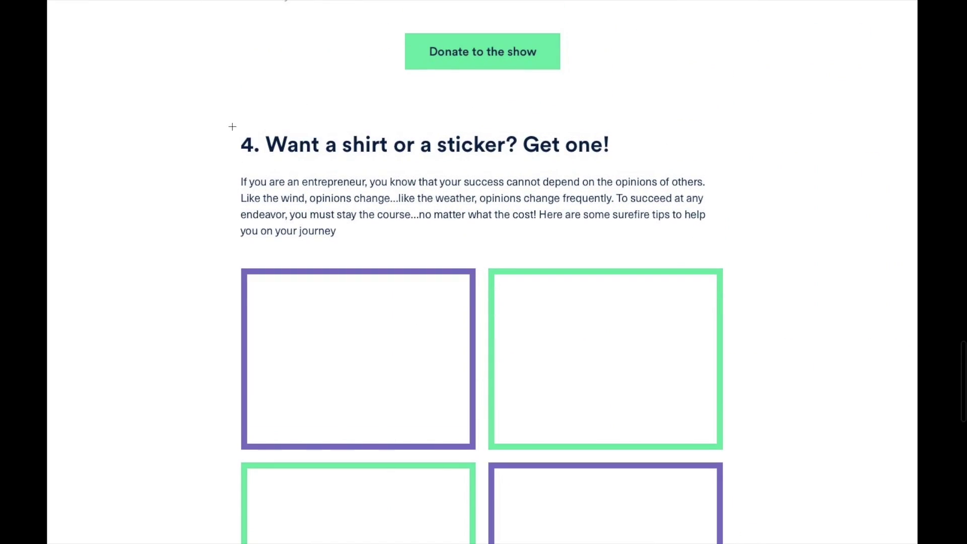
pyautogui.scroll(-3, 632, 146)
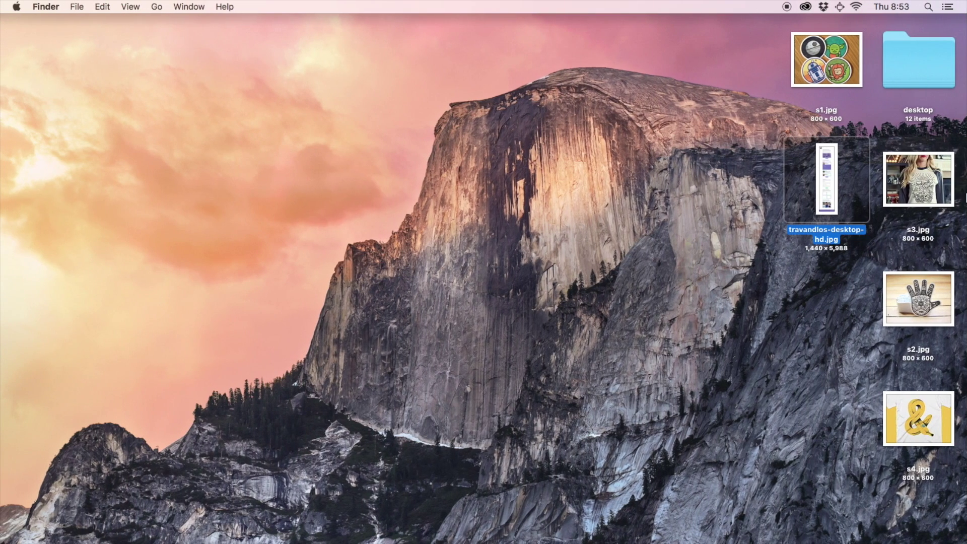
pyautogui.click(904, 312)
pyautogui.press('space')
pyautogui.press('Down')
pyautogui.press('Up')
pyautogui.press('Up')
pyautogui.press('space')
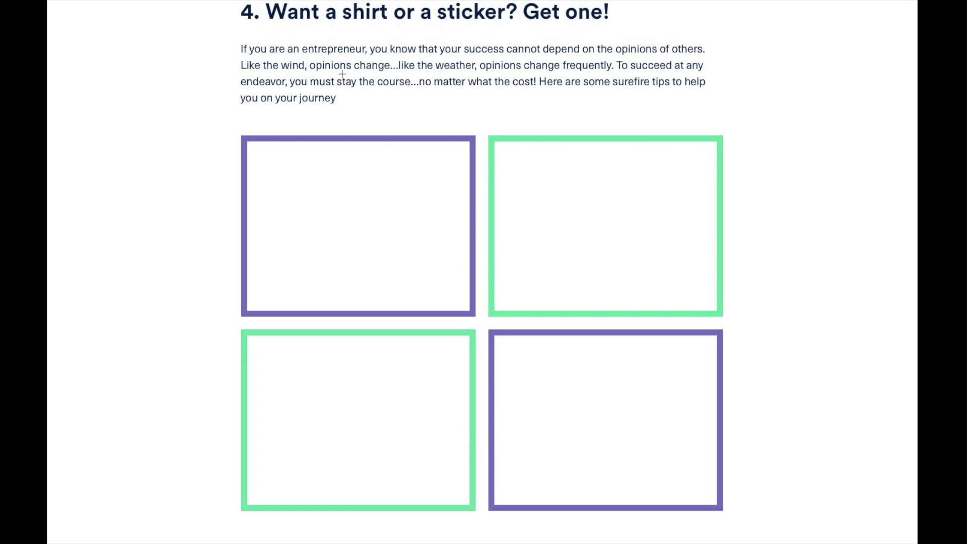
pyautogui.scroll(1, 341, 74)
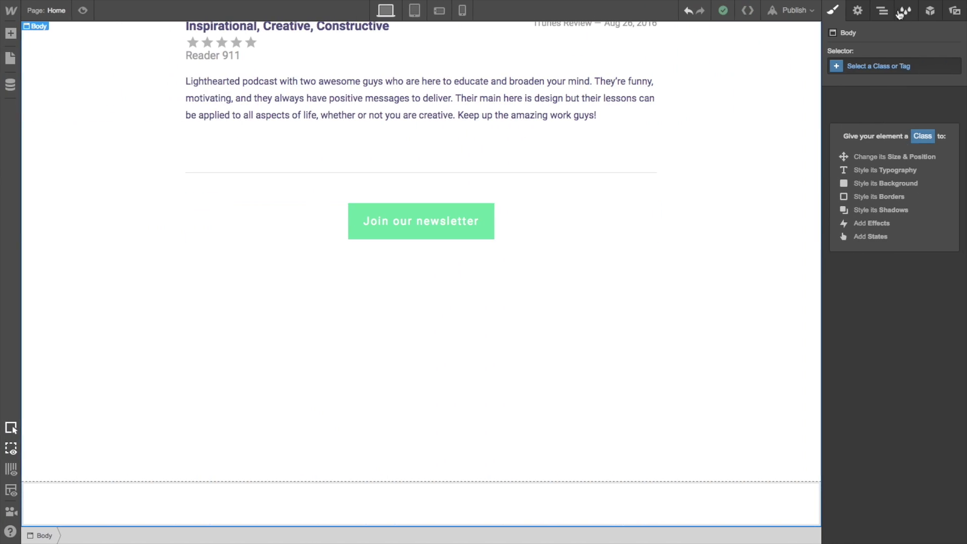
# In the Navigator, Alt-drag a copy of the About section to just above the footer
pyautogui.click(881, 12)
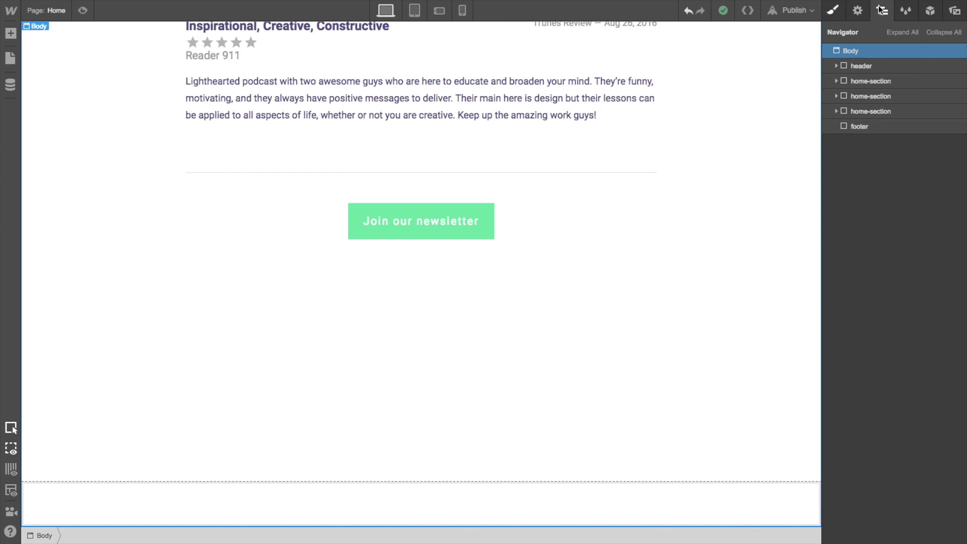
pyautogui.click(862, 83)
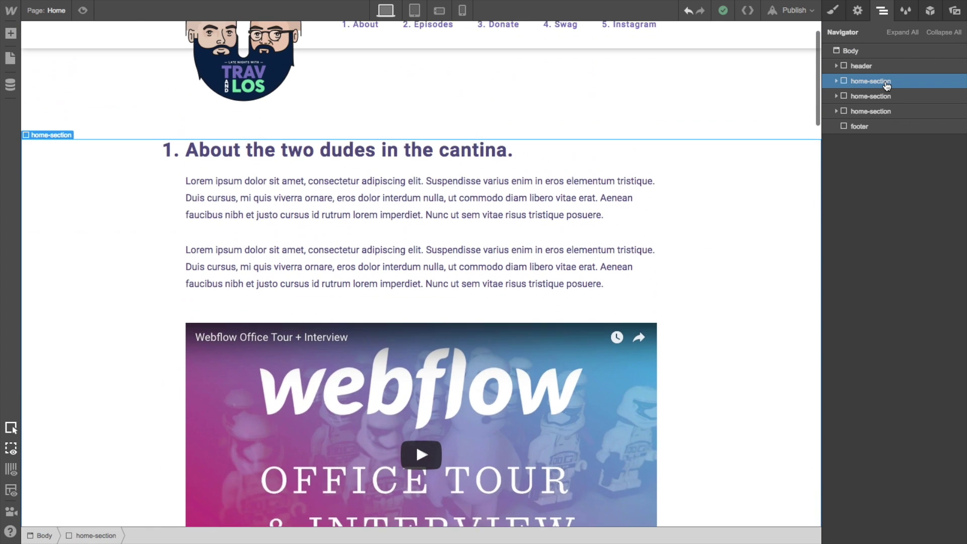
pyautogui.click(869, 112)
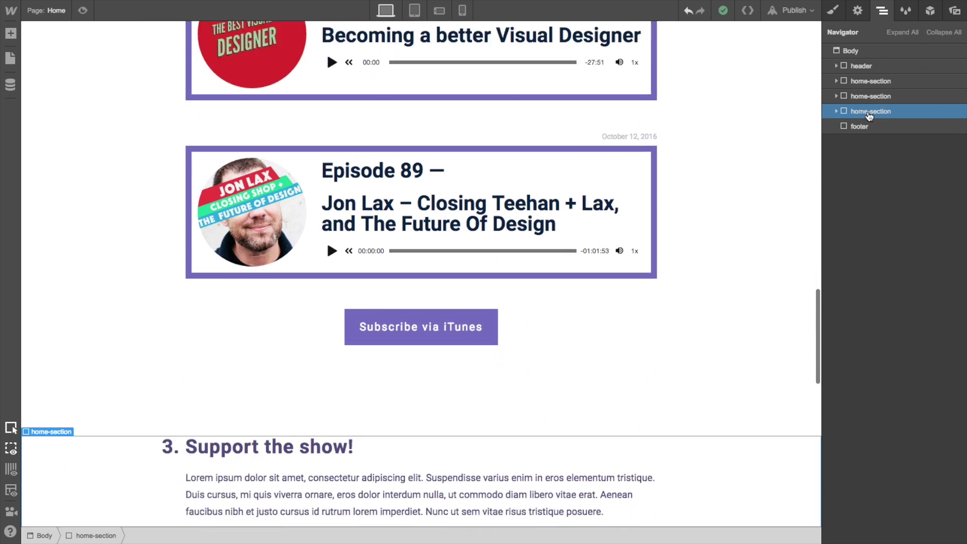
pyautogui.click(868, 96)
pyautogui.click(867, 83)
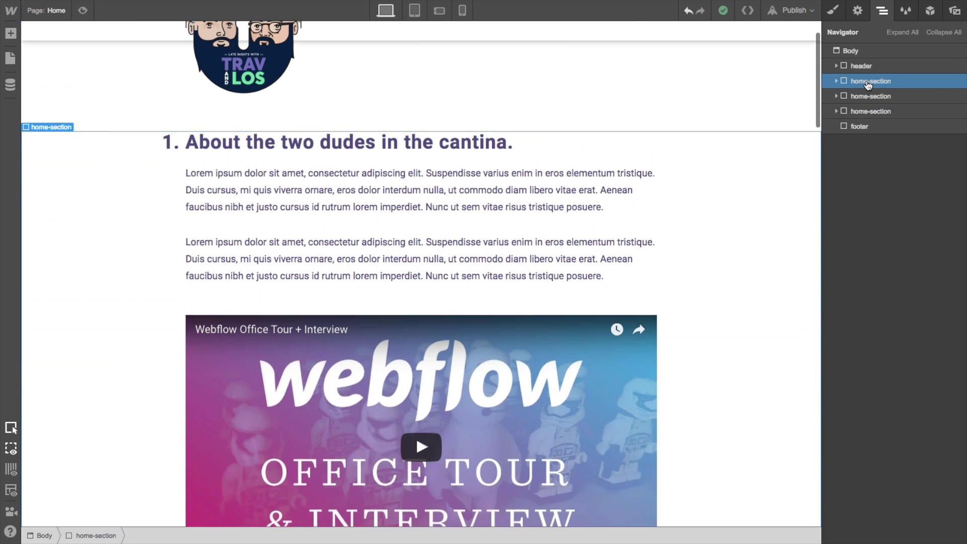
pyautogui.moveTo(866, 80); pyautogui.dragTo(843, 120)
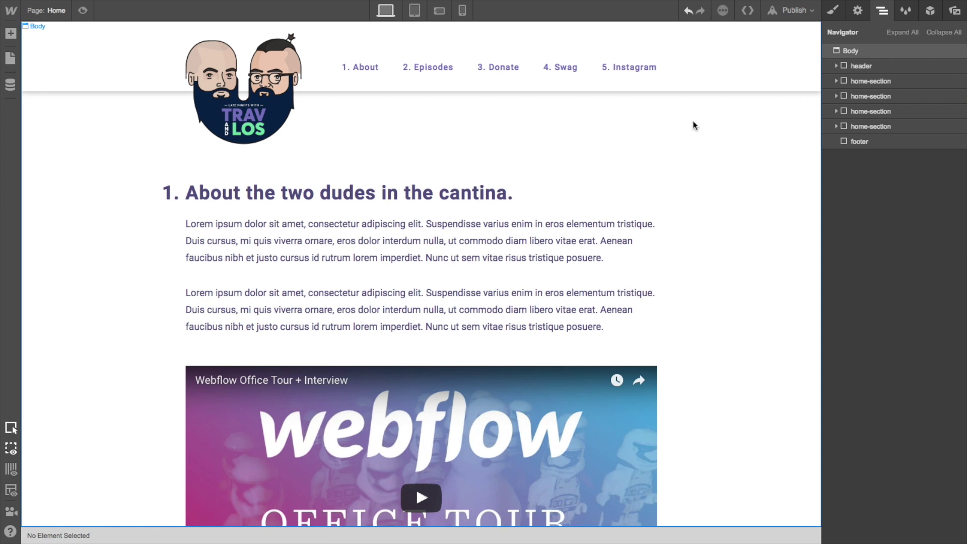
# Delete the video, second paragraph and newsletter button block from the copied section
pyautogui.click(869, 127)
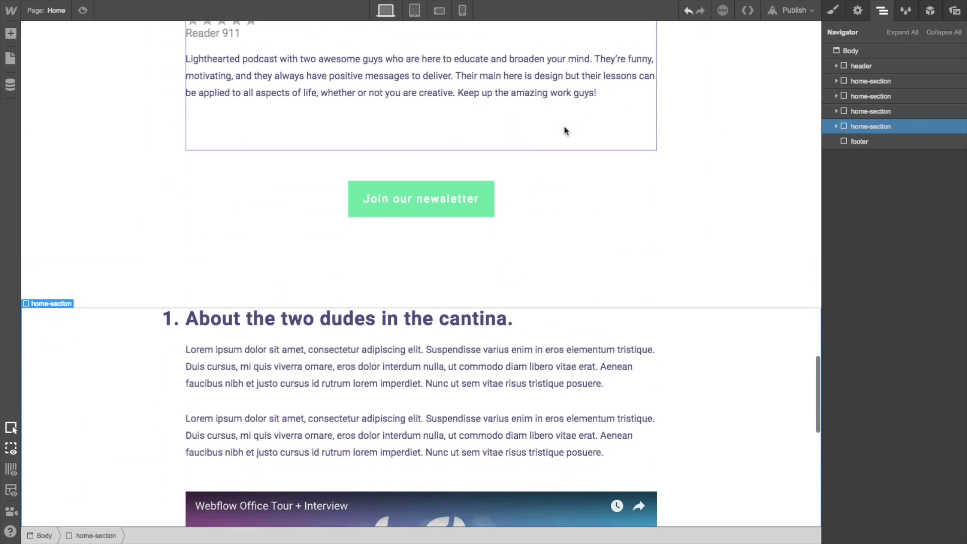
pyautogui.scroll(-3, 490, 153)
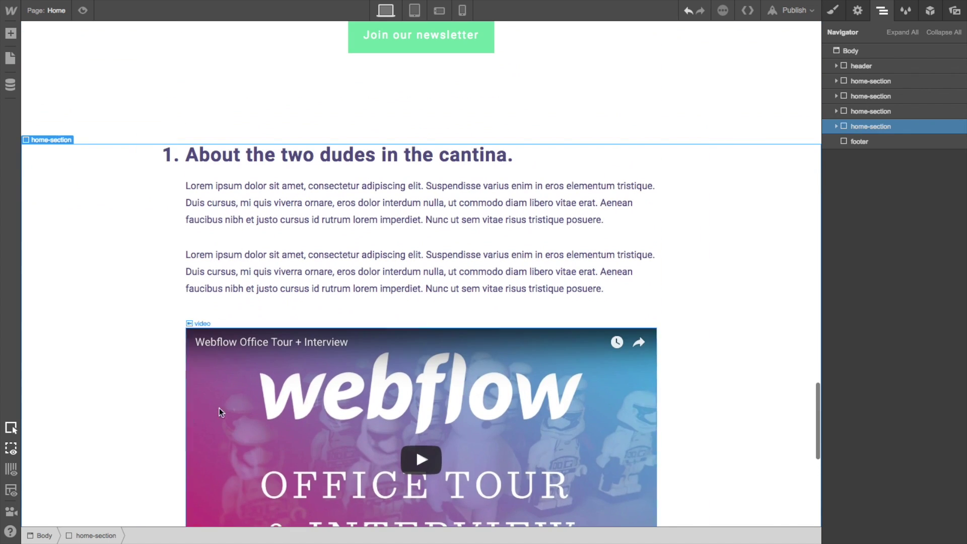
pyautogui.click(219, 411)
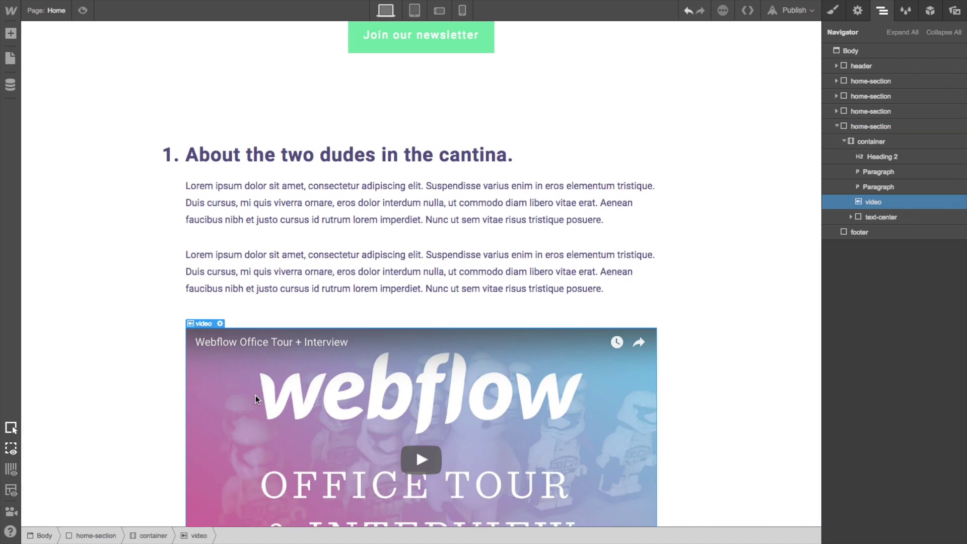
pyautogui.press('Delete')
pyautogui.click(310, 271)
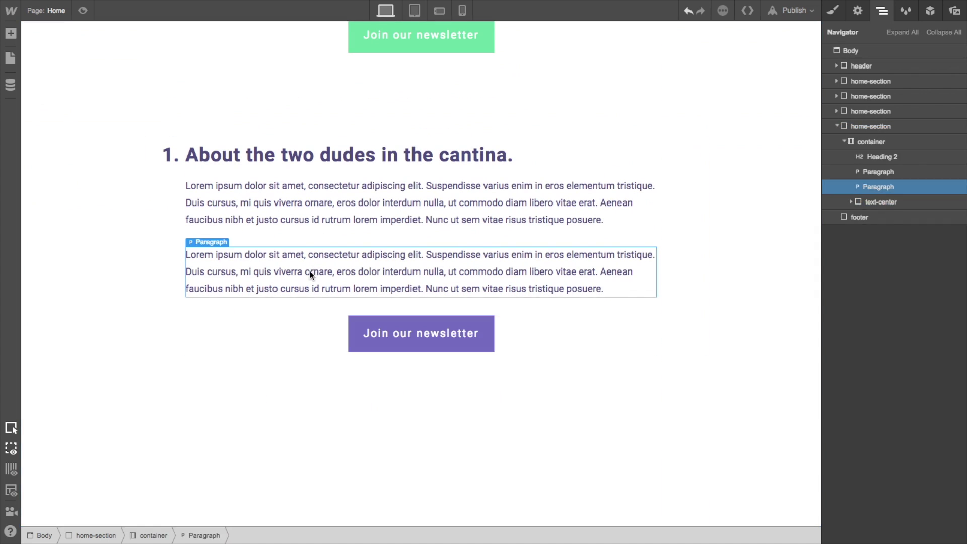
pyautogui.press('Delete')
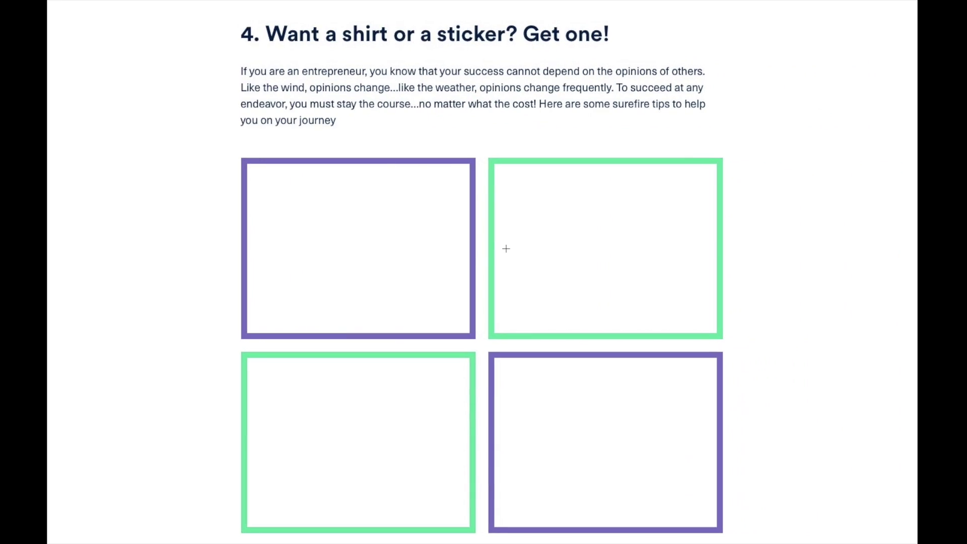
pyautogui.scroll(-5, 505, 248)
pyautogui.scroll(8, 432, 332)
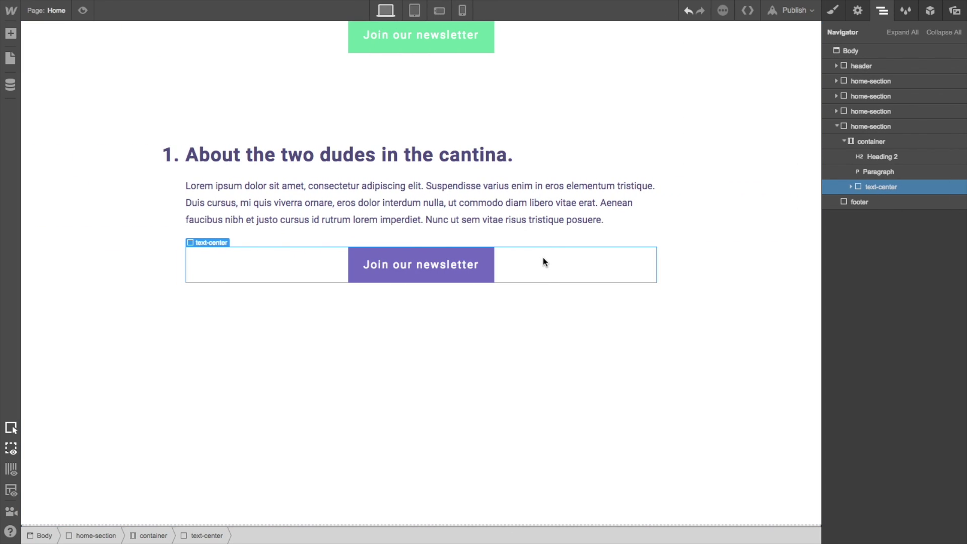
pyautogui.press('Delete')
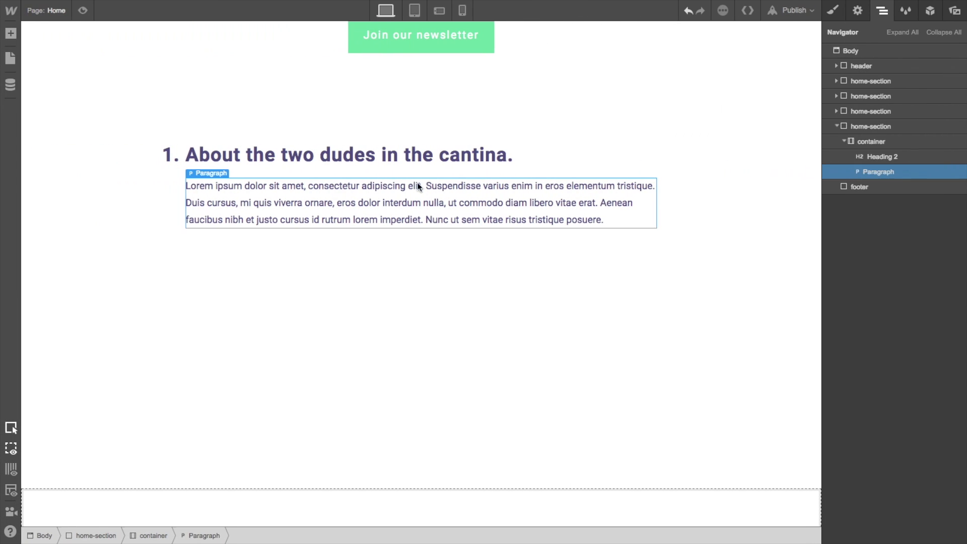
# Change the last section's Heading 2 to read '4. Want a shirt or a sticker? Get one!'
pyautogui.click(379, 161)
pyautogui.doubleClick(379, 161)
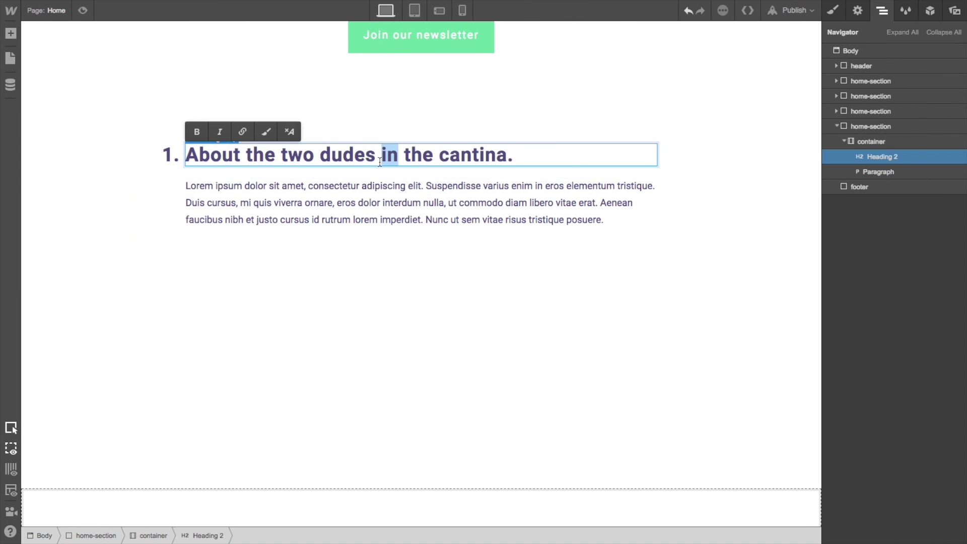
pyautogui.click(379, 161)
pyautogui.hotkey('ctrl', 'a')
pyautogui.write('Want a sh')
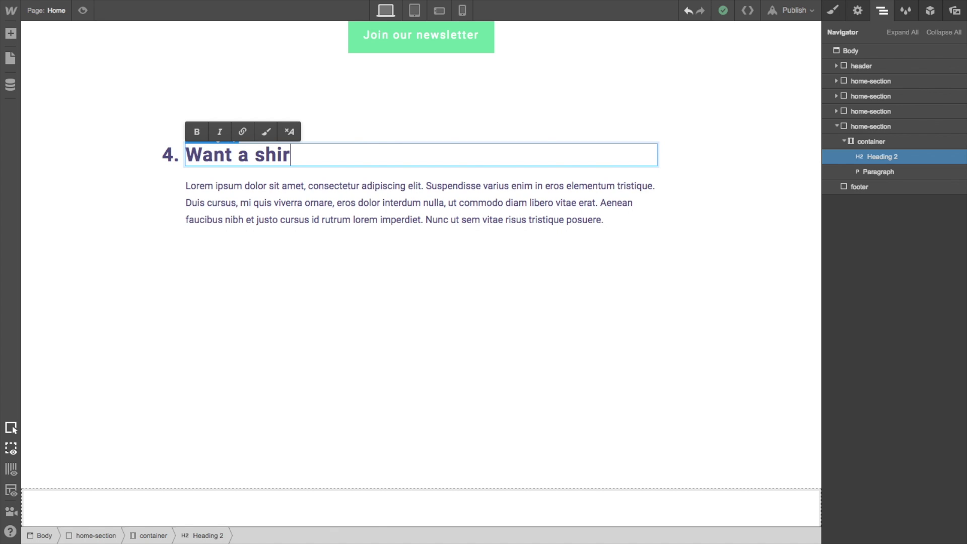
pyautogui.write('irt or a sticker? Get one!')
pyautogui.click(410, 295)
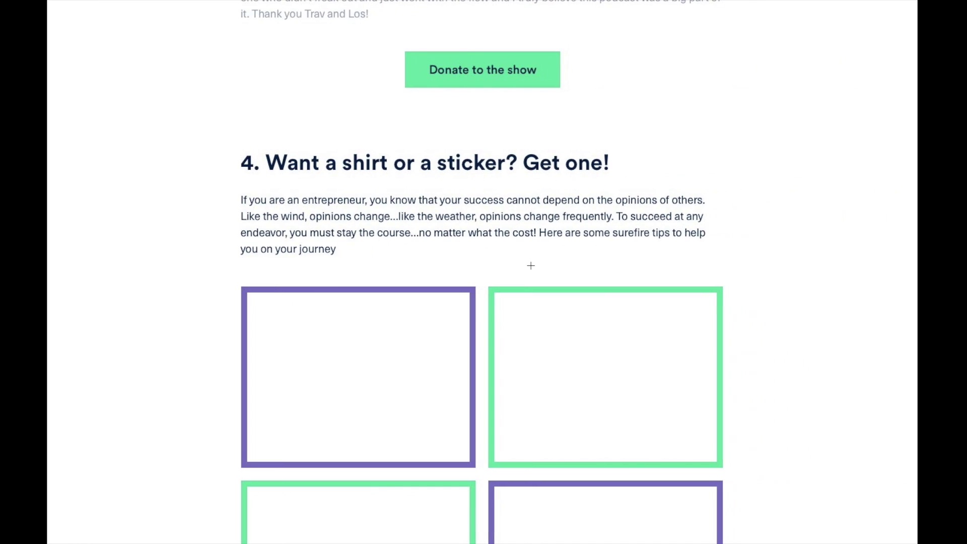
pyautogui.scroll(-2, 528, 266)
pyautogui.scroll(1, 505, 218)
pyautogui.scroll(-2, 486, 187)
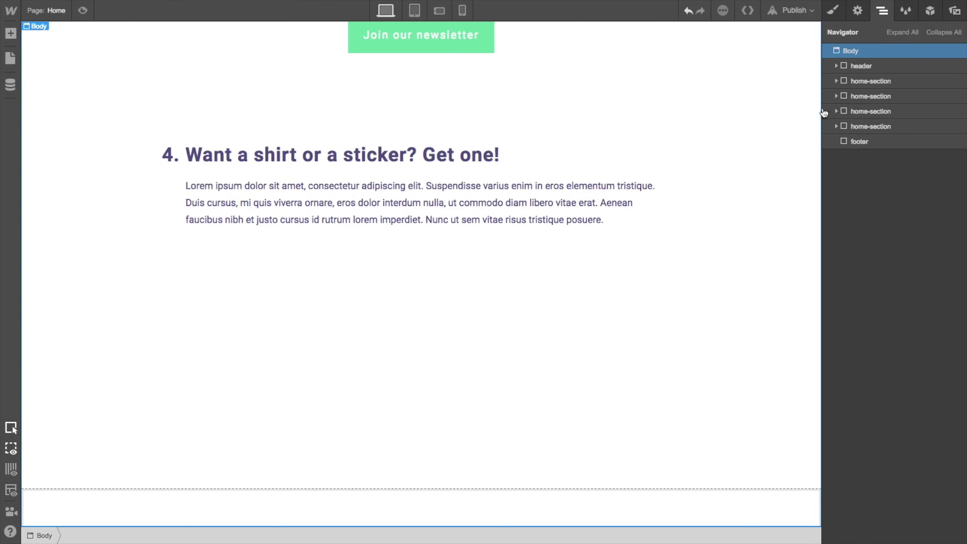
# Upload s1.jpg–s4.jpg from the Desktop to Assets, then add a Columns row below the paragraph
pyautogui.hotkey('ctrl', 'Left')
pyautogui.click(915, 194)
pyautogui.hotkey('ctrl', 'Right')
pyautogui.click(954, 10)
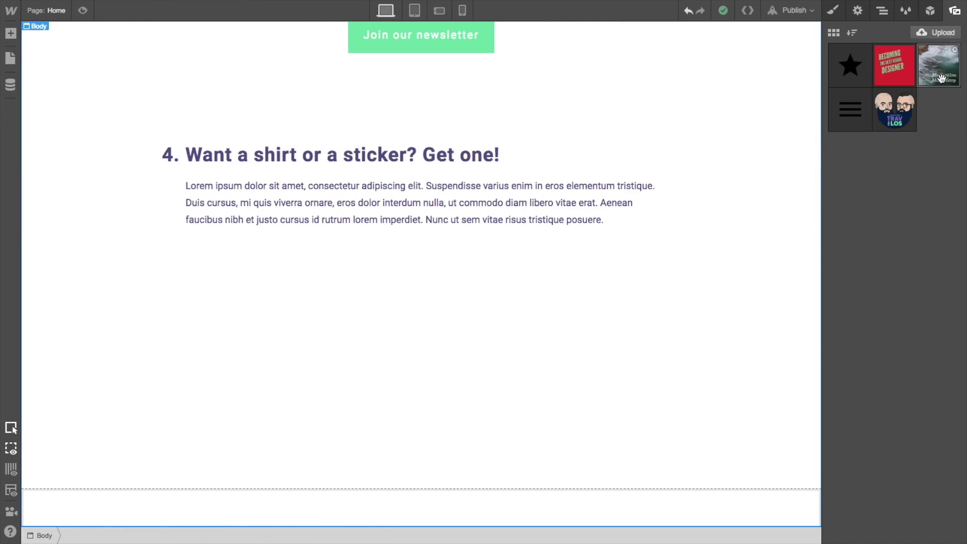
pyautogui.click(935, 33)
pyautogui.click(423, 55)
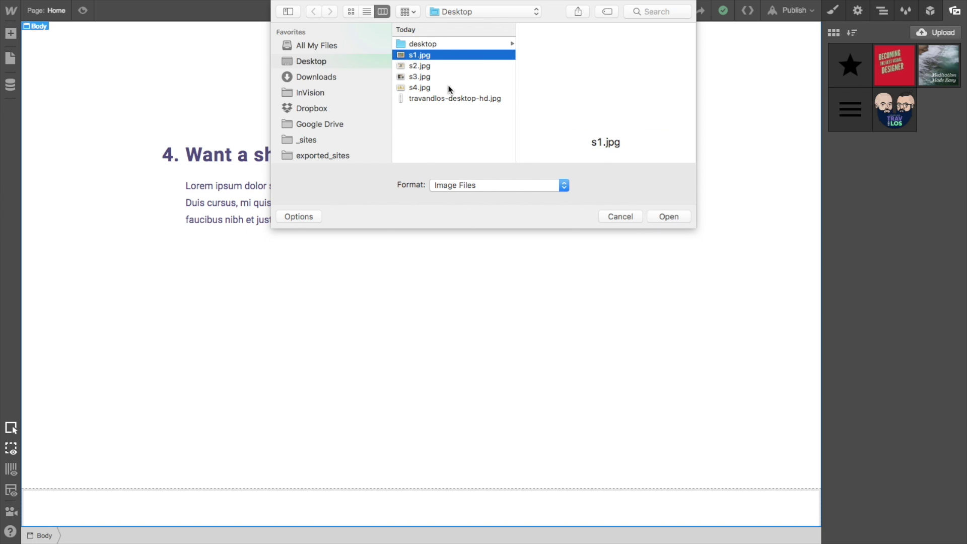
pyautogui.keyDown('shift'); pyautogui.click(448, 87); pyautogui.keyUp('shift')
pyautogui.click(668, 217)
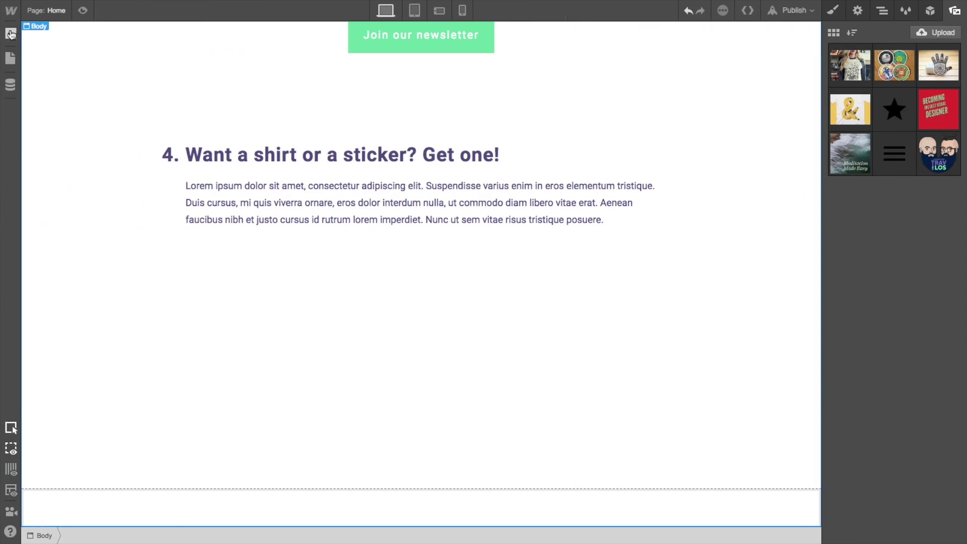
pyautogui.click(11, 34)
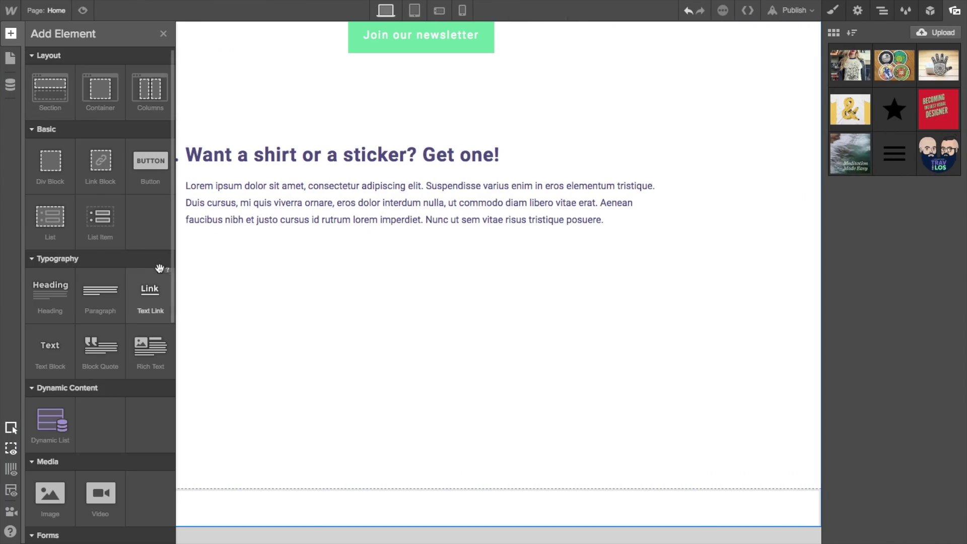
pyautogui.moveTo(146, 90); pyautogui.dragTo(331, 221)
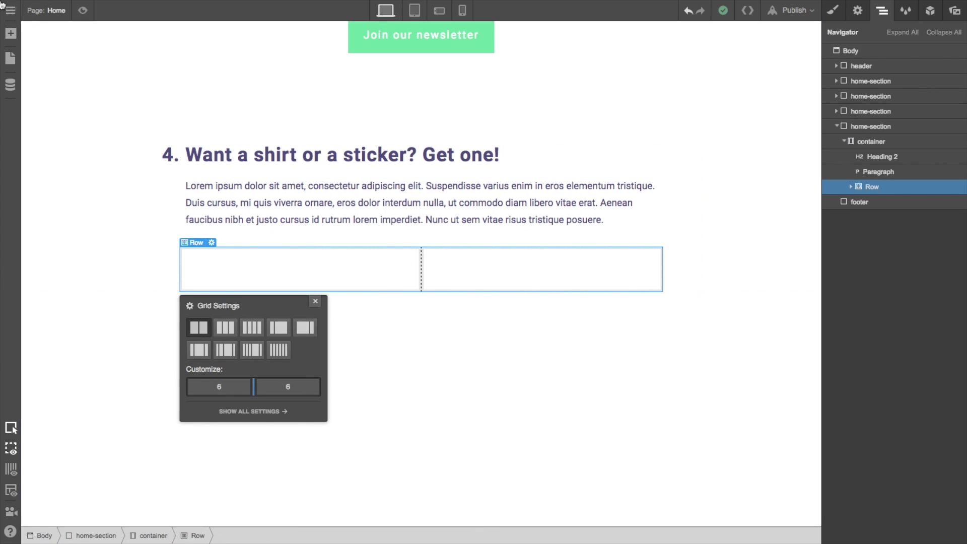
# Drag an Image element into the new row and move it into Column 2
pyautogui.click(10, 35)
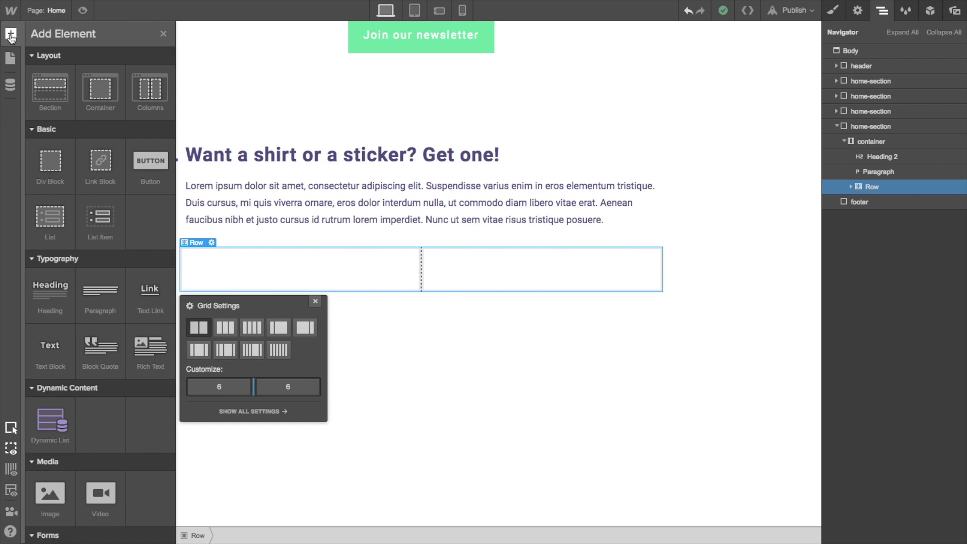
pyautogui.click(11, 35)
pyautogui.click(947, 13)
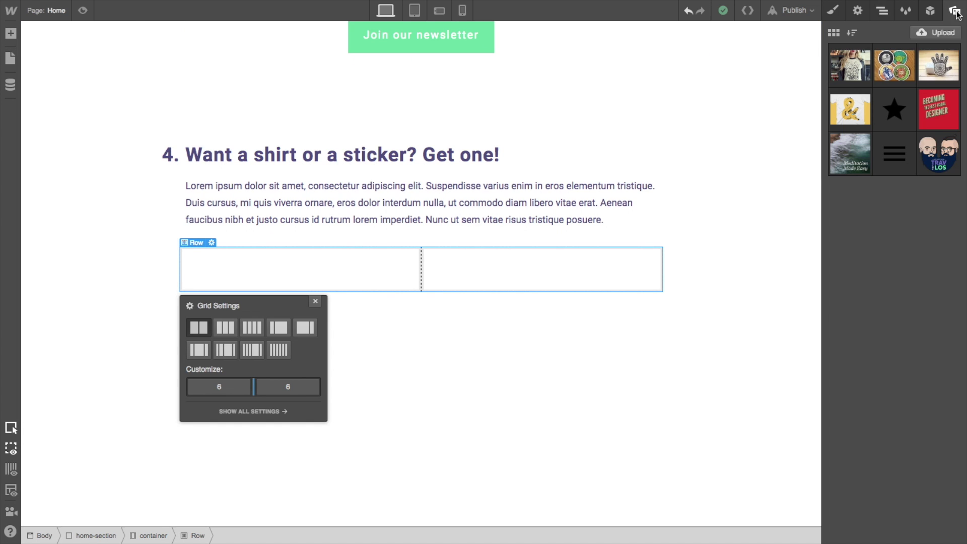
pyautogui.click(11, 33)
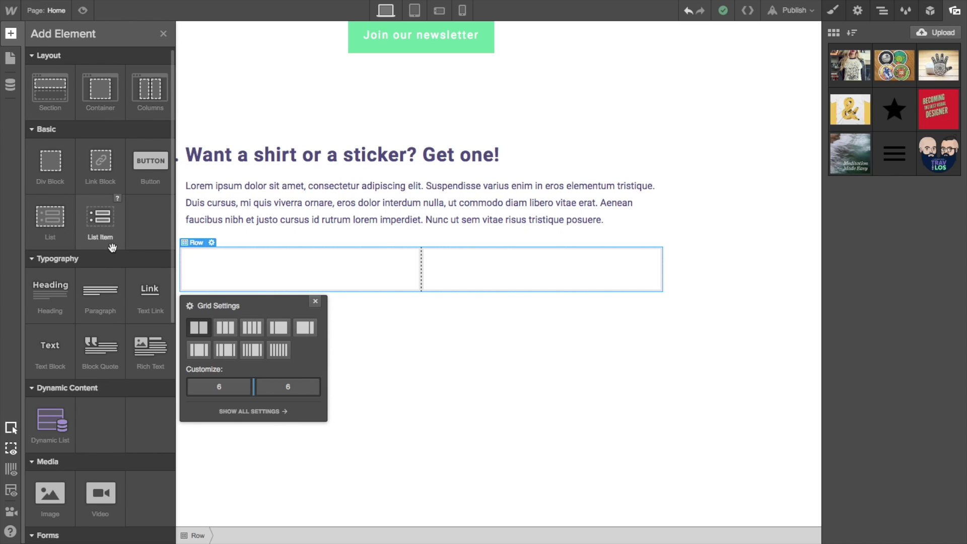
pyautogui.scroll(-3, 92, 295)
pyautogui.scroll(1, 75, 353)
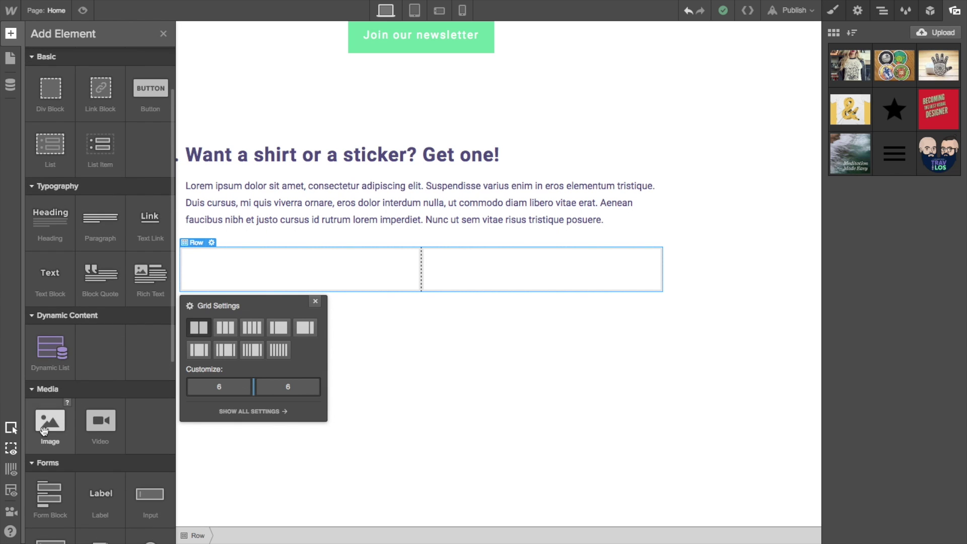
pyautogui.moveTo(48, 428); pyautogui.dragTo(219, 265)
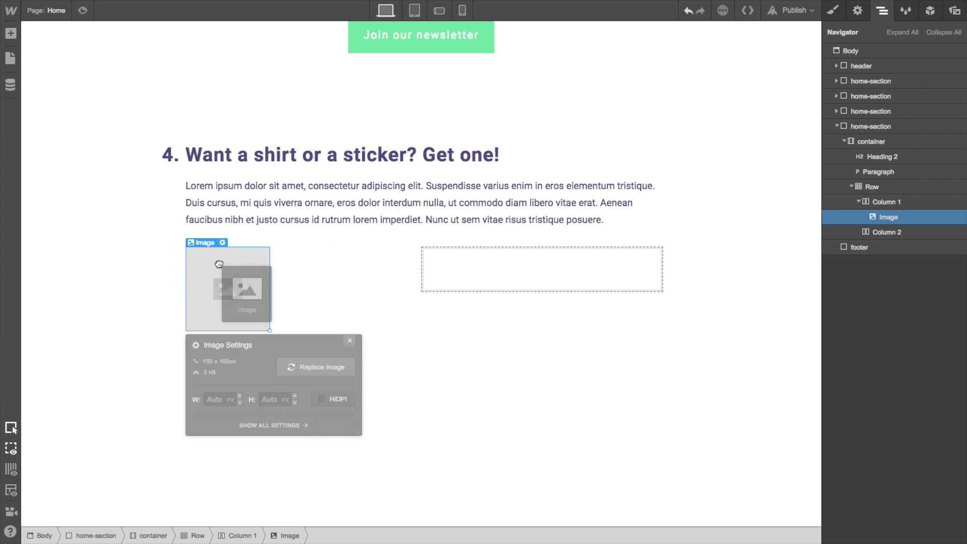
pyautogui.moveTo(219, 263); pyautogui.dragTo(470, 272)
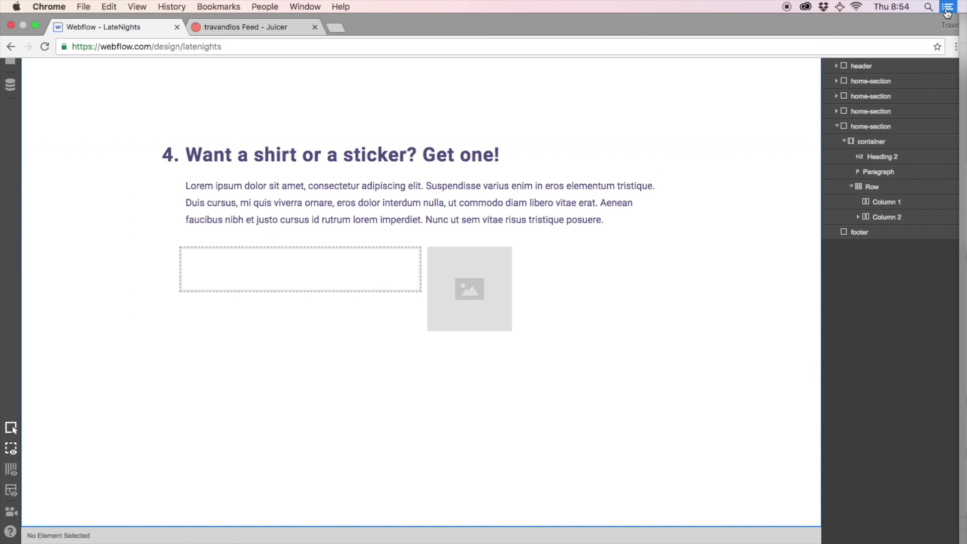
# Drag the shirt photo from the Assets panel into the second column
pyautogui.click(947, 7)
pyautogui.click(947, 7)
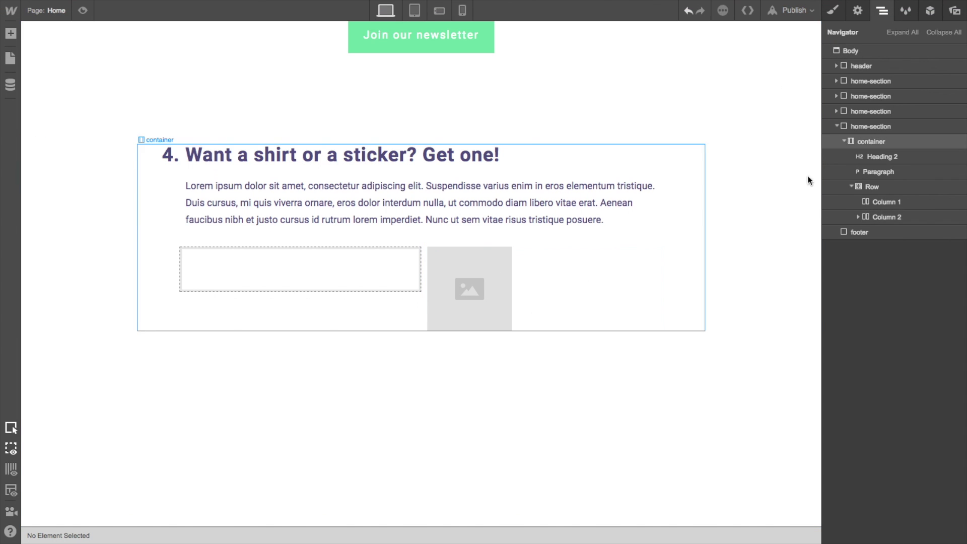
pyautogui.click(947, 7)
pyautogui.click(947, 7)
pyautogui.click(954, 11)
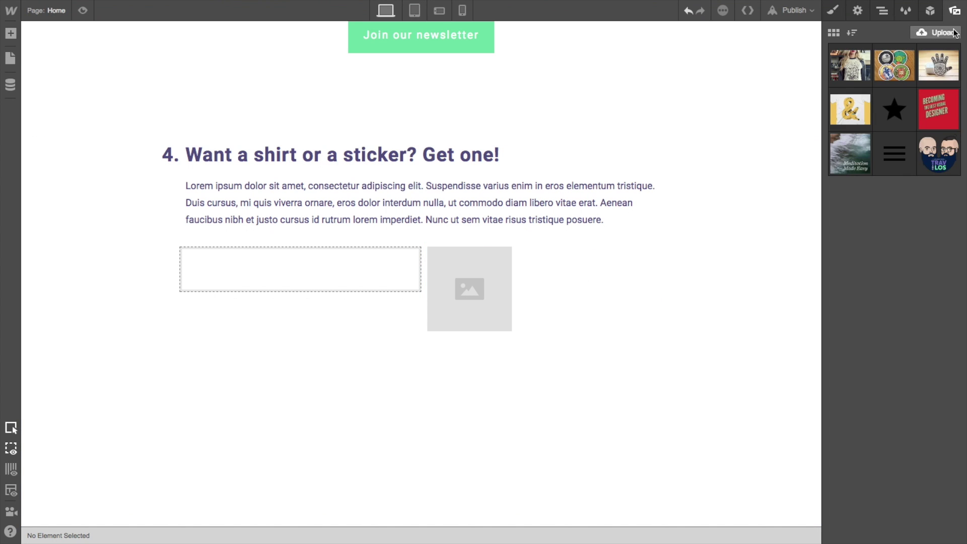
pyautogui.moveTo(846, 66); pyautogui.dragTo(470, 277)
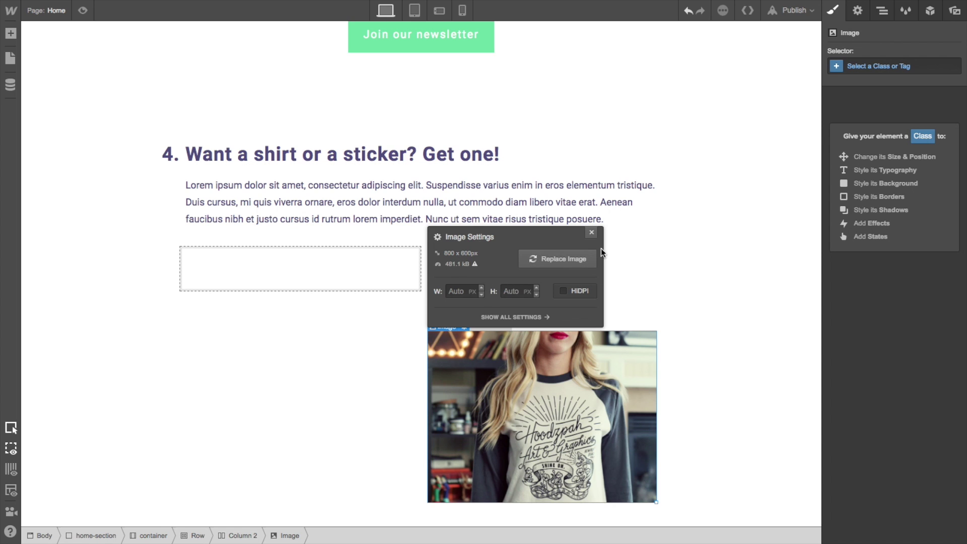
pyautogui.click(593, 233)
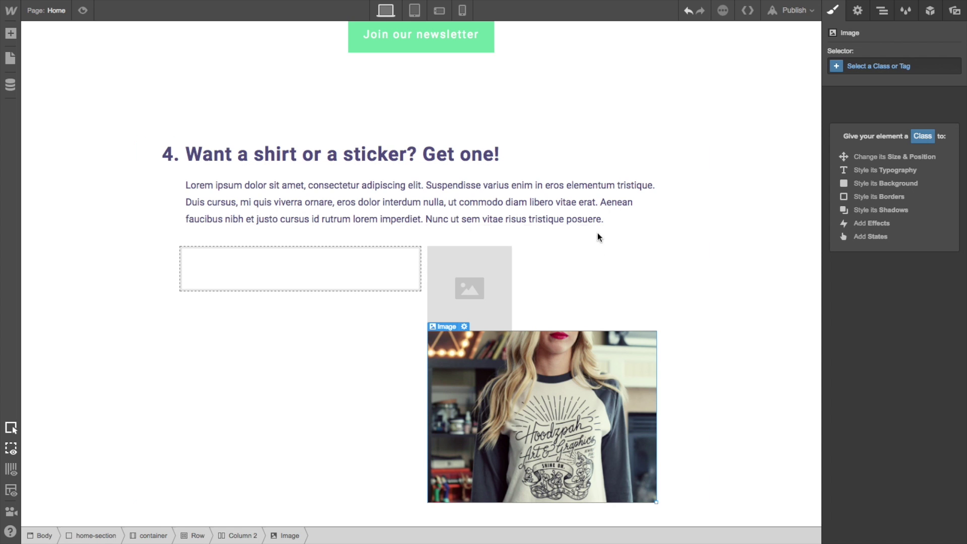
# Delete the shirt photo and place it into the second column again
pyautogui.click(461, 283)
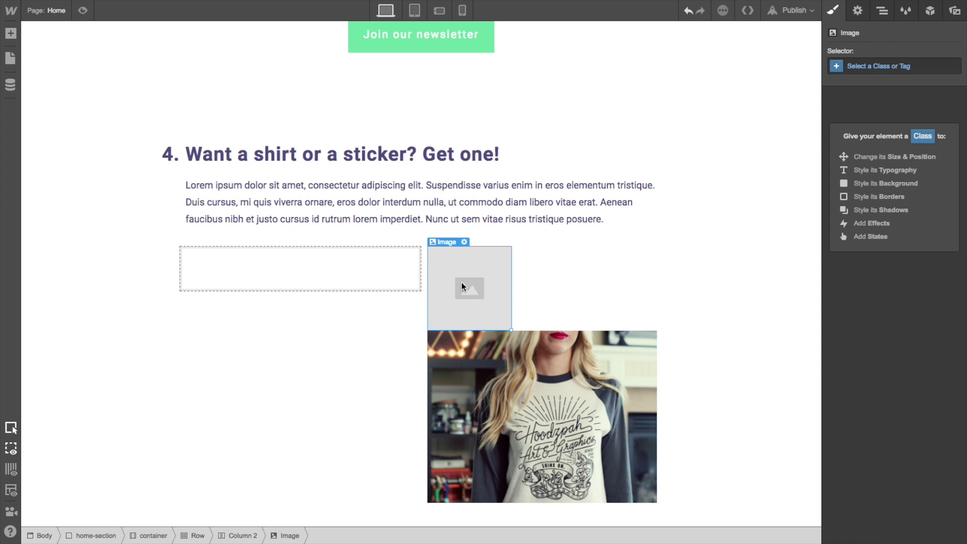
pyautogui.click(542, 362)
pyautogui.press('Delete')
pyautogui.click(954, 12)
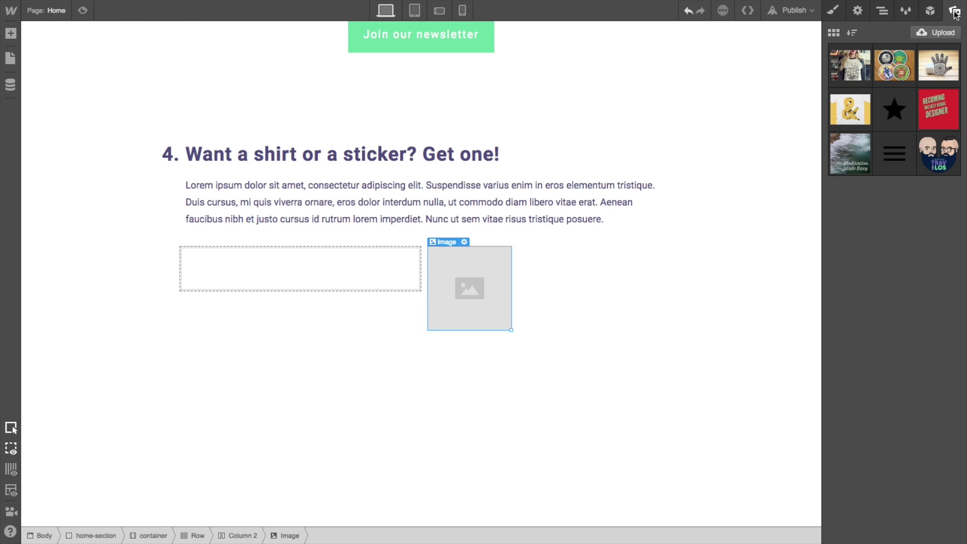
pyautogui.moveTo(848, 70); pyautogui.dragTo(465, 276)
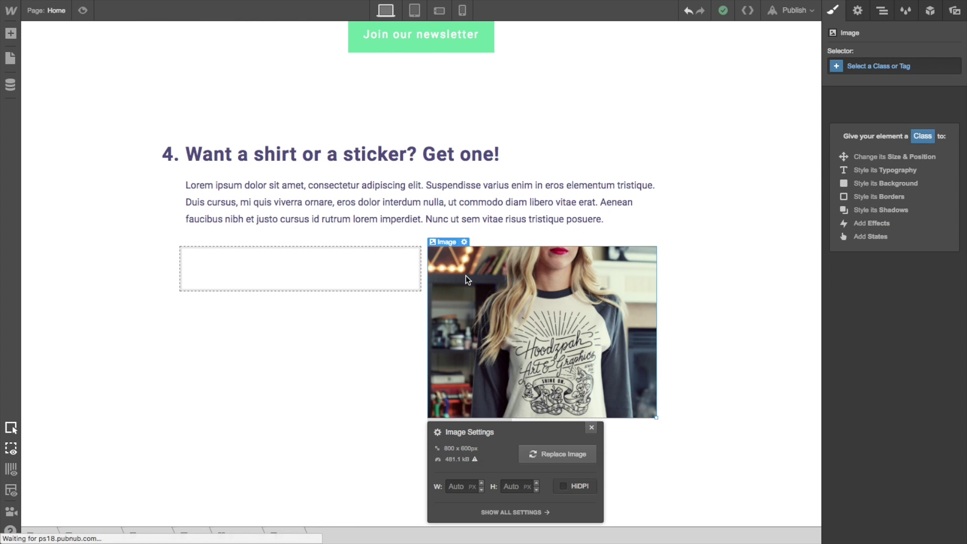
pyautogui.click(546, 455)
pyautogui.click(591, 427)
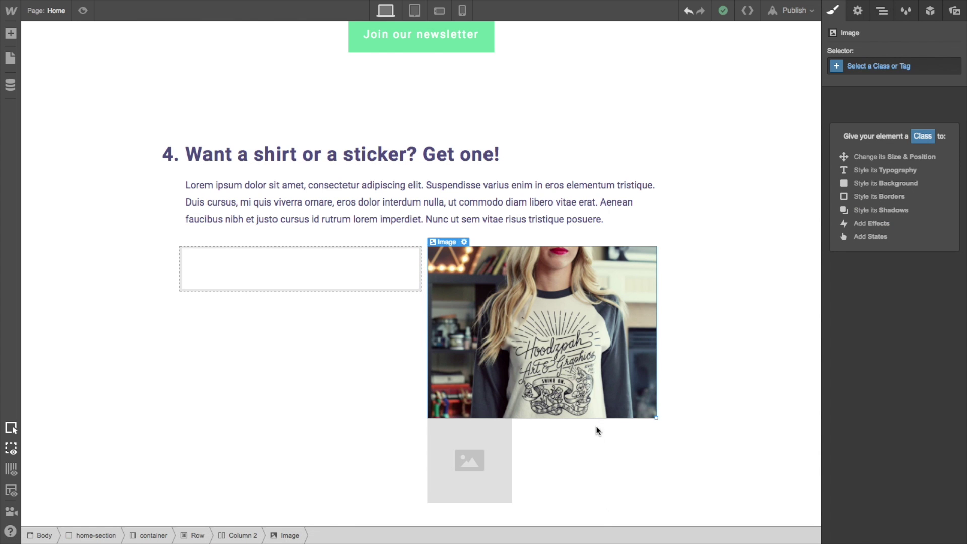
# Replace the empty placeholder beneath it with the stickers photo via the Asset Manager
pyautogui.click(473, 461)
pyautogui.doubleClick(473, 461)
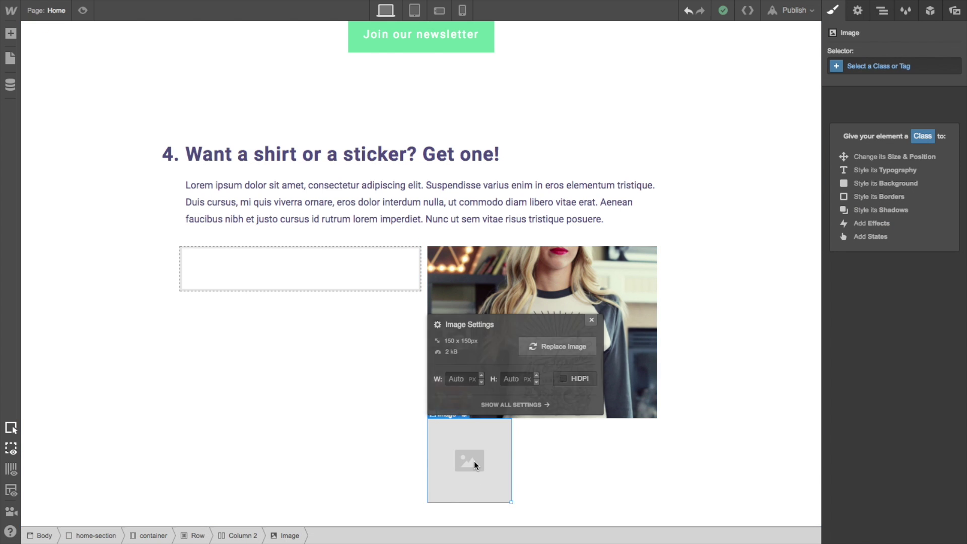
pyautogui.click(550, 350)
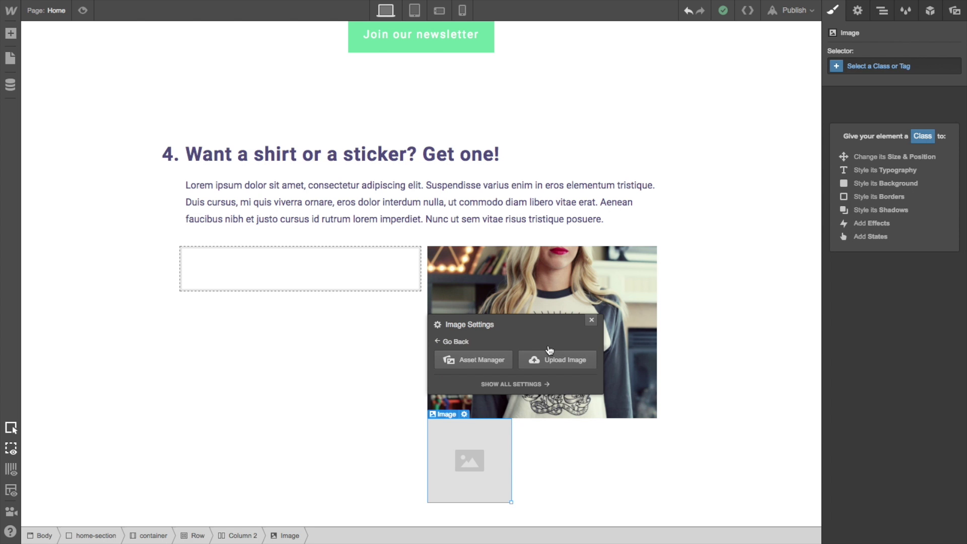
pyautogui.click(510, 360)
pyautogui.click(839, 95)
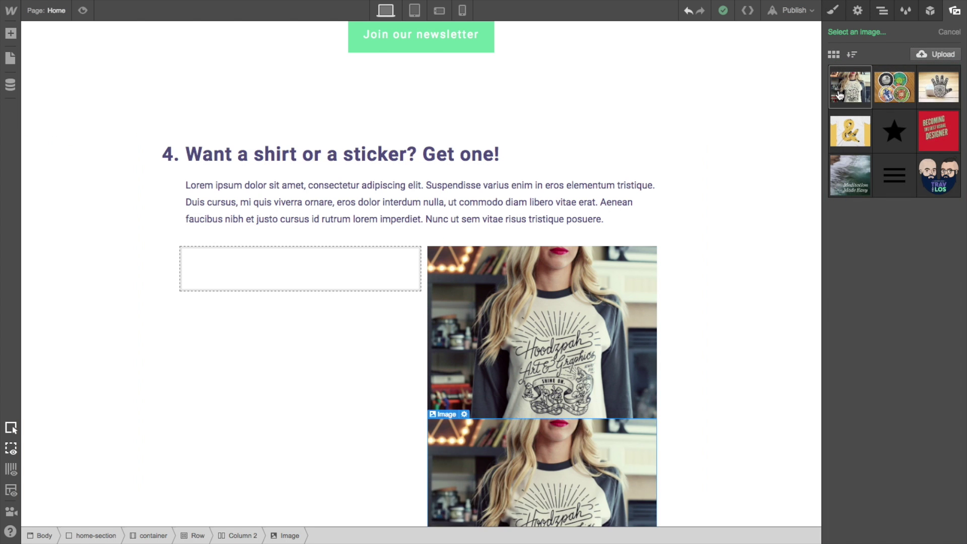
pyautogui.click(889, 89)
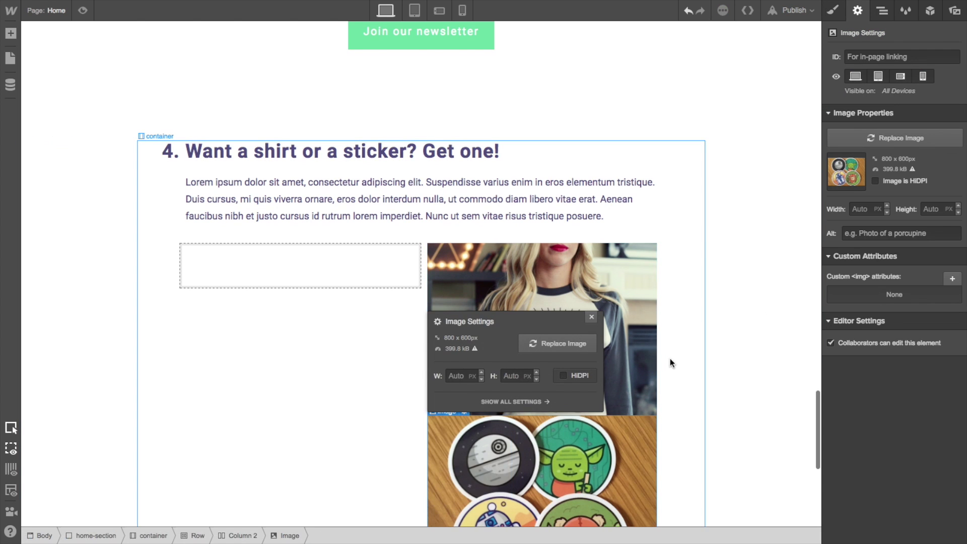
pyautogui.scroll(-2, 669, 358)
pyautogui.click(591, 254)
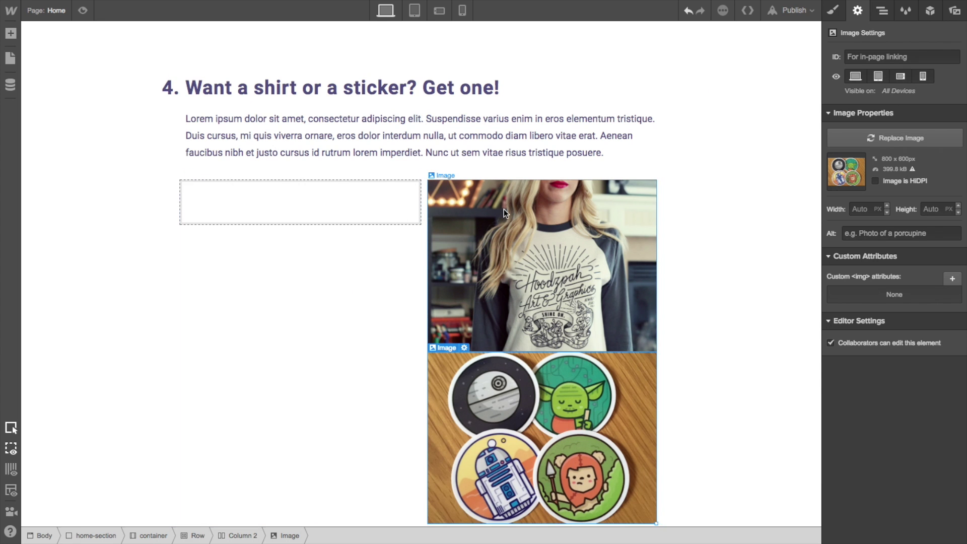
pyautogui.scroll(-3, 504, 210)
pyautogui.scroll(3, 503, 209)
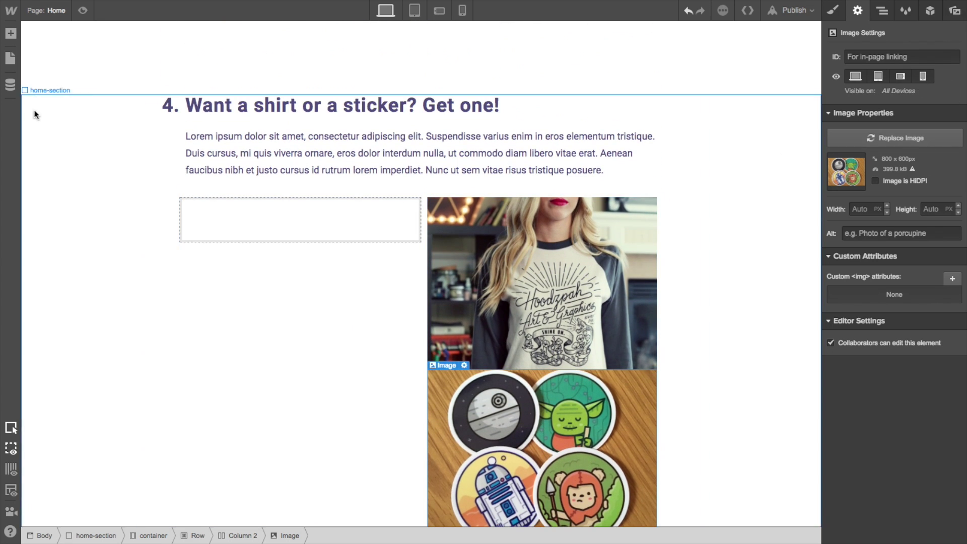
pyautogui.click(11, 33)
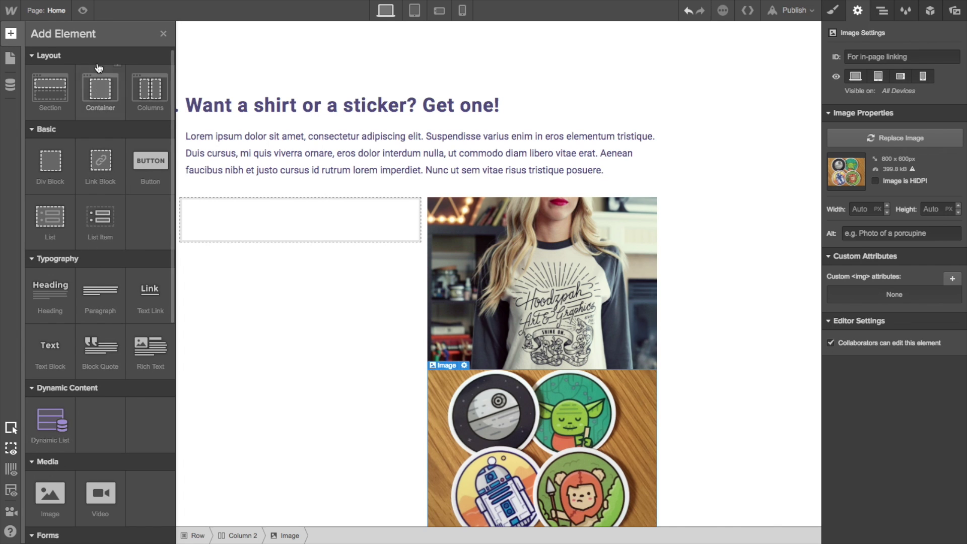
# Add an Image to Column 1 and set it to the hand sticker photo
pyautogui.scroll(-2, 121, 353)
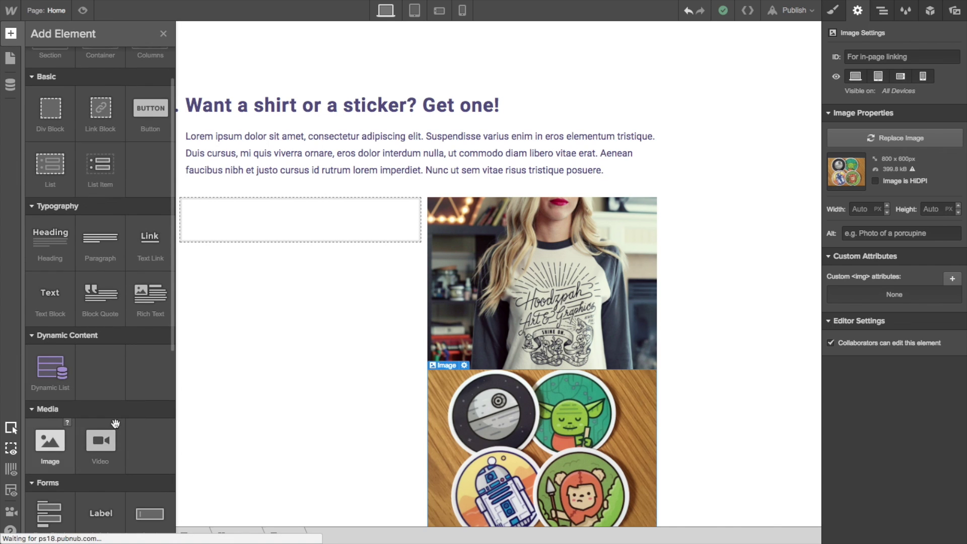
pyautogui.moveTo(48, 446); pyautogui.dragTo(250, 216)
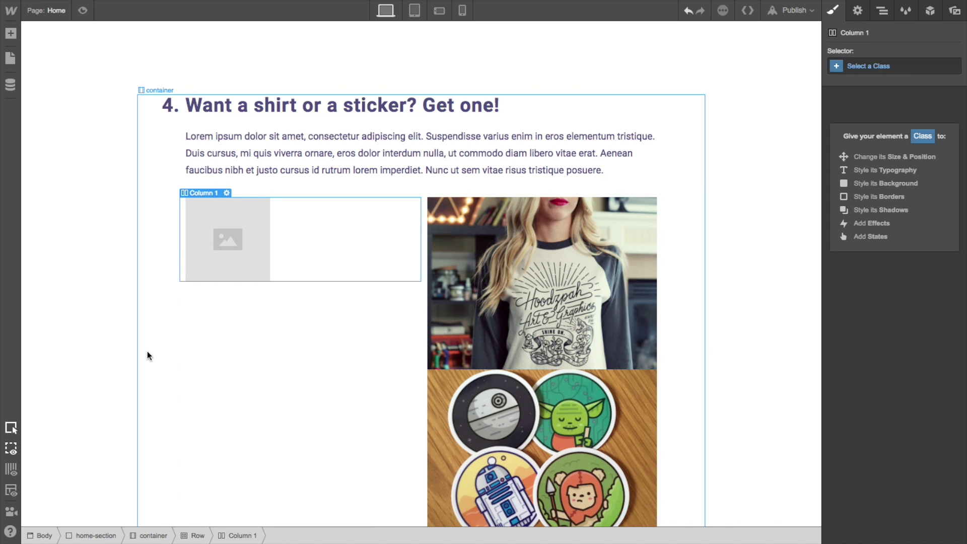
pyautogui.click(134, 366)
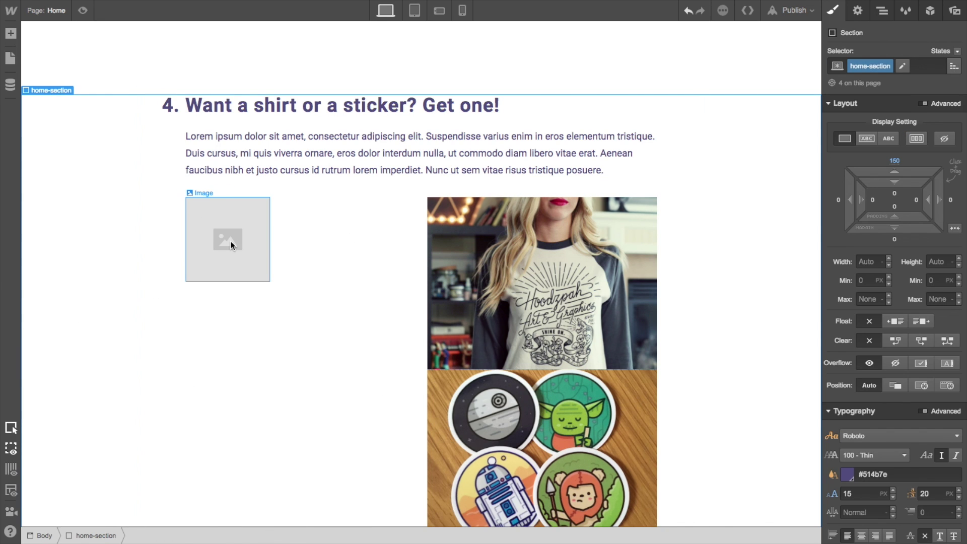
pyautogui.click(259, 249)
pyautogui.click(260, 250)
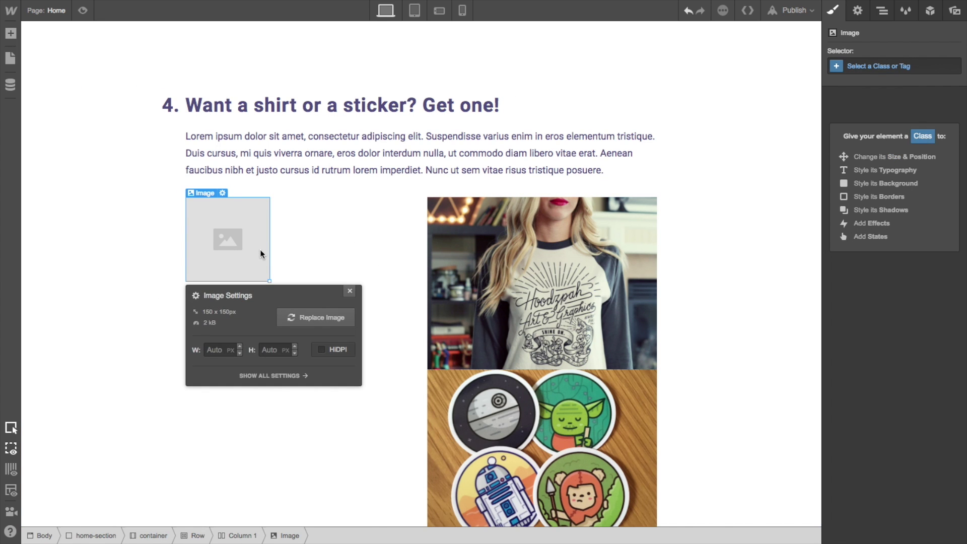
pyautogui.click(297, 317)
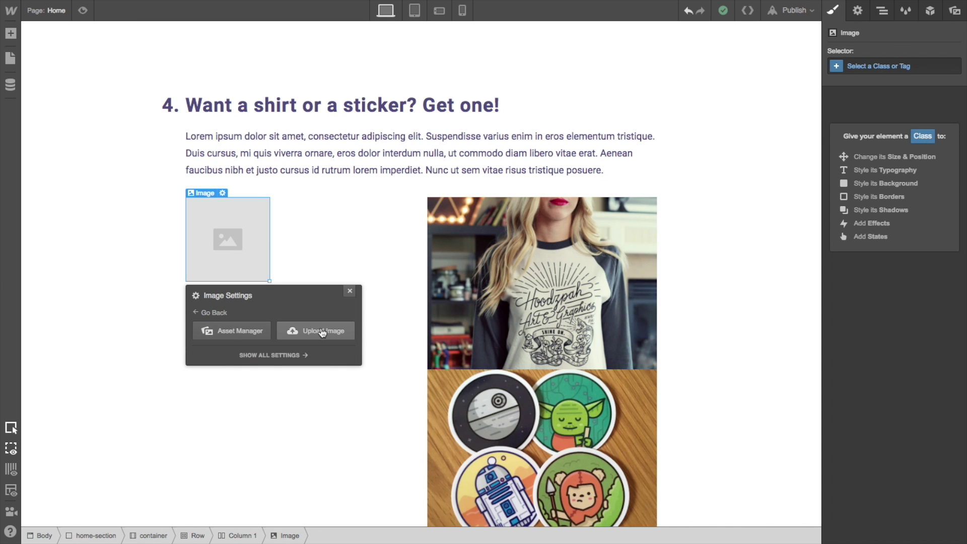
pyautogui.click(228, 332)
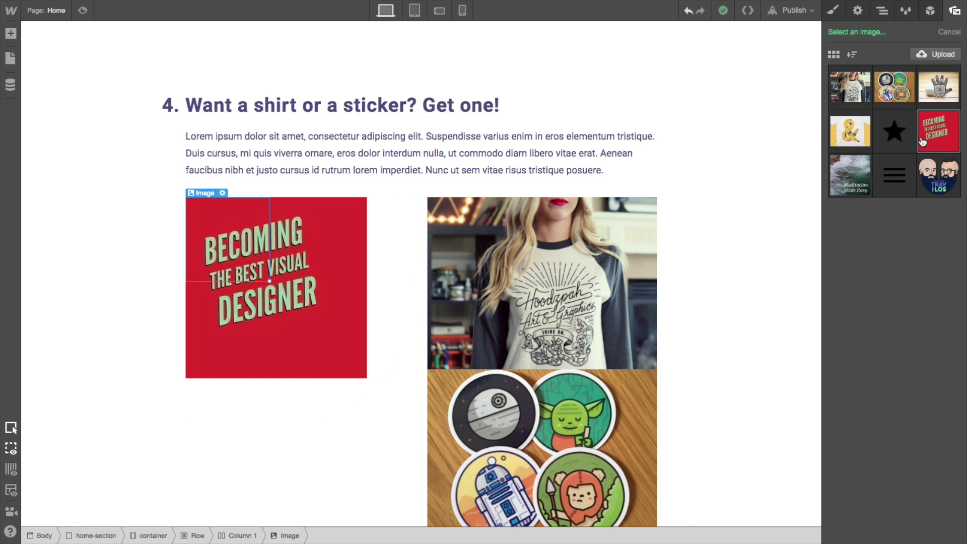
pyautogui.click(937, 97)
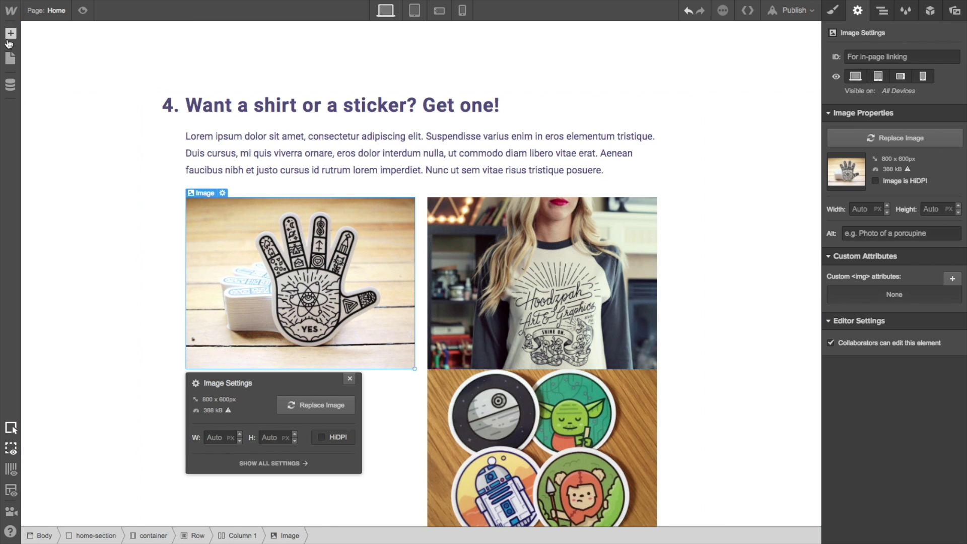
# Drag the yellow ampersand shirt image from Assets below the hand sticker photo
pyautogui.click(954, 10)
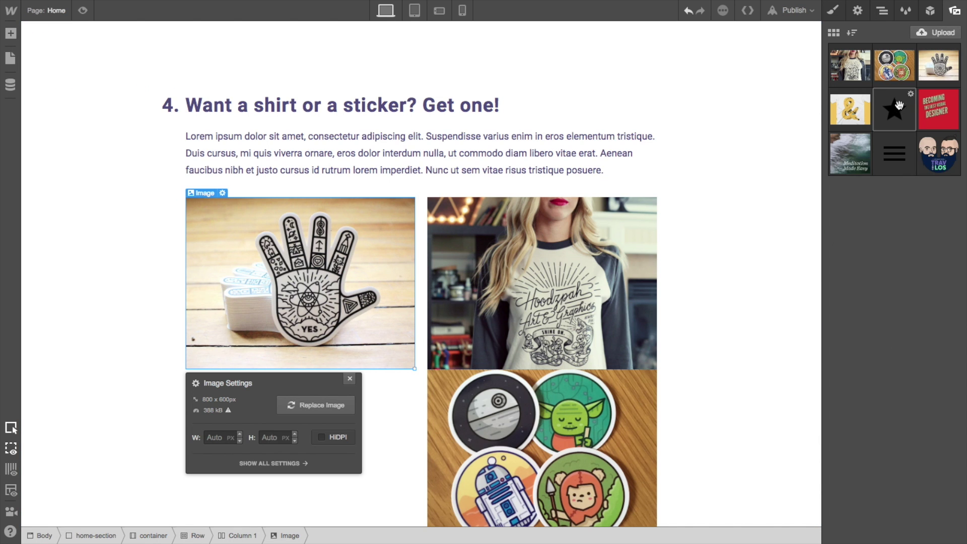
pyautogui.moveTo(850, 108); pyautogui.dragTo(414, 331)
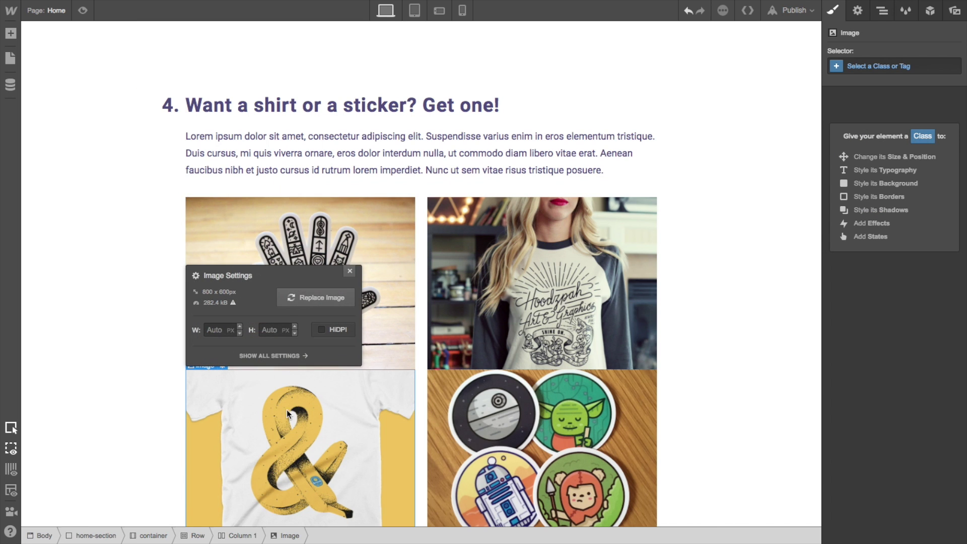
pyautogui.click(85, 214)
pyautogui.click(271, 236)
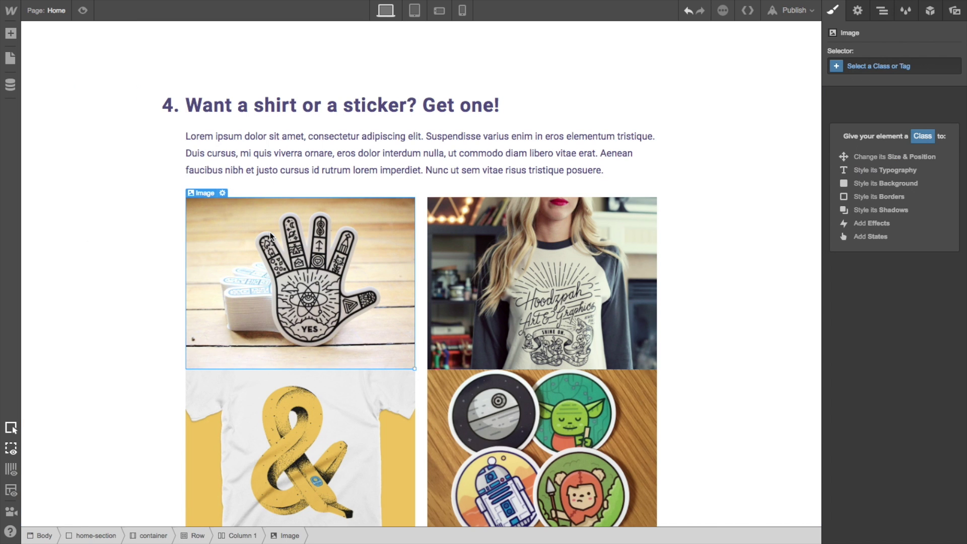
# Create the merch-img class on the hand sticker image with a 20 px bottom margin
pyautogui.click(889, 65)
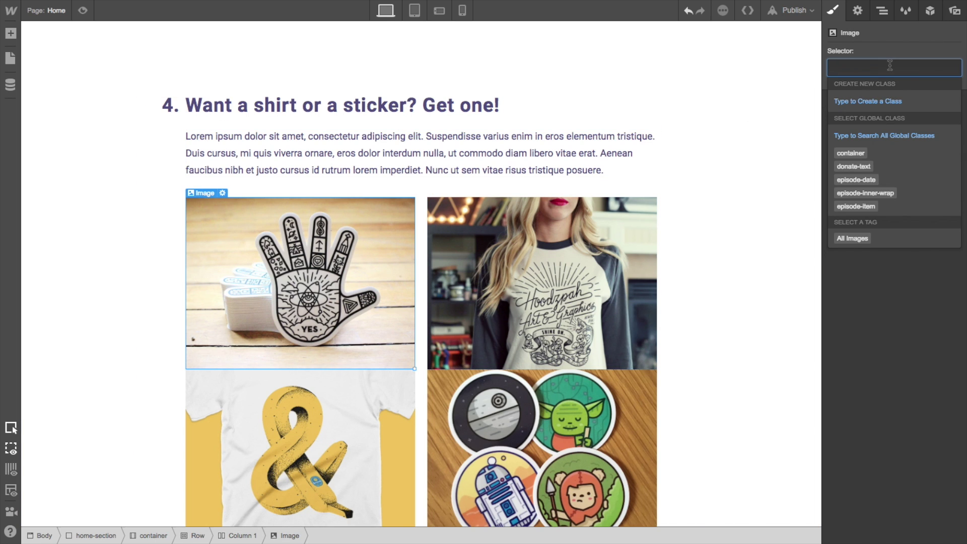
pyautogui.write('m')
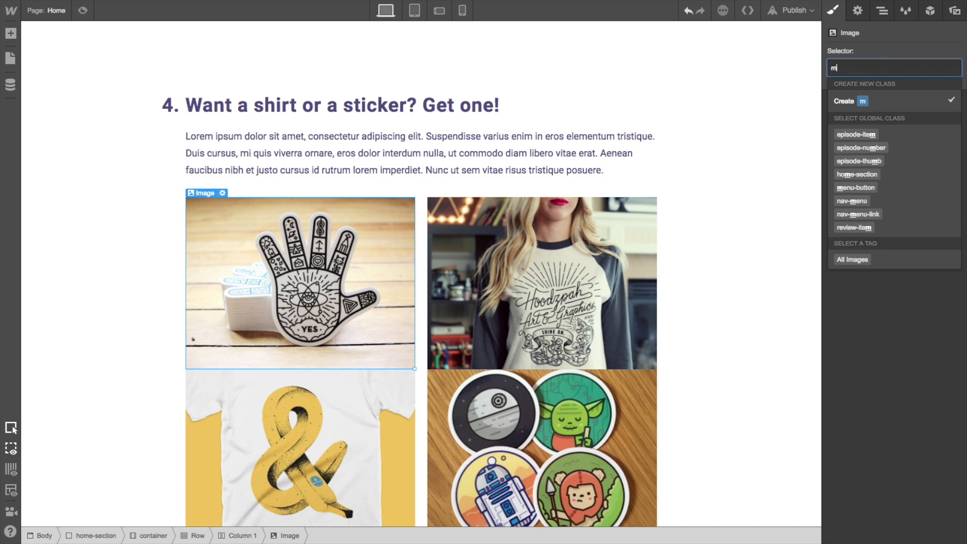
pyautogui.write('erch-img')
pyautogui.press('Return')
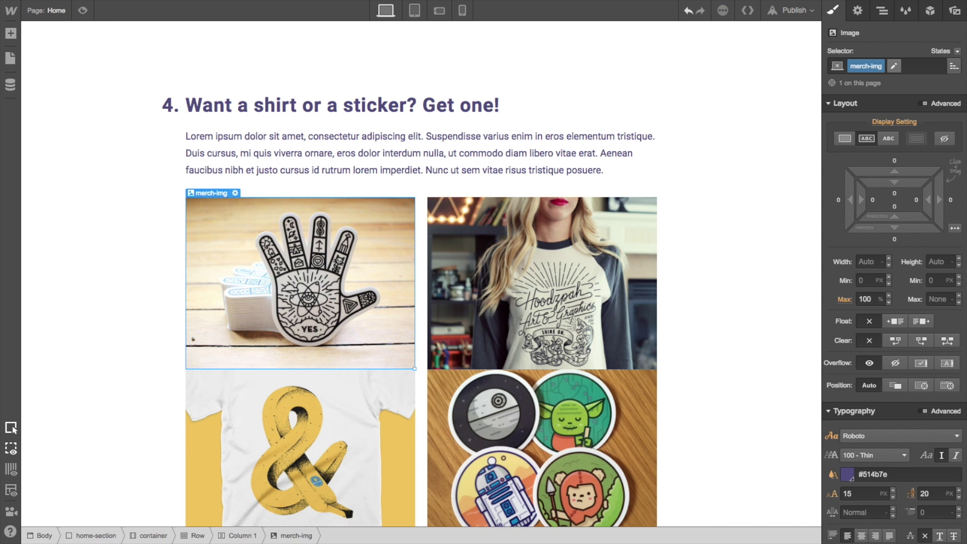
pyautogui.click(895, 241)
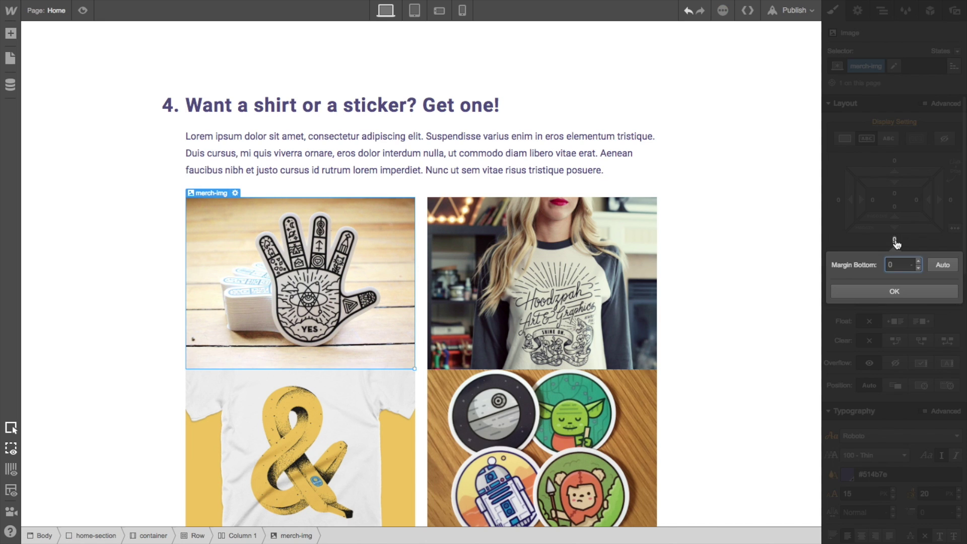
pyautogui.press('Return')
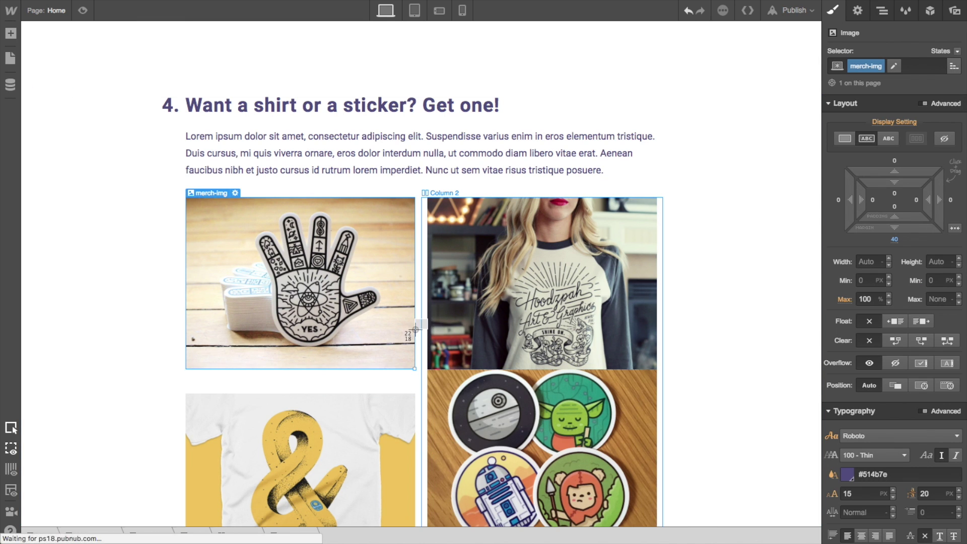
pyautogui.click(893, 241)
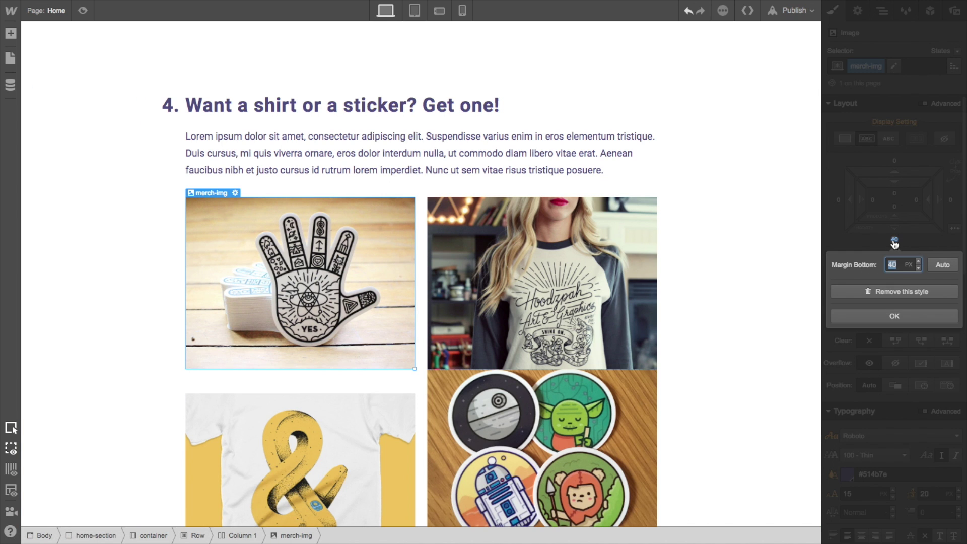
pyautogui.write('20')
pyautogui.press('Return')
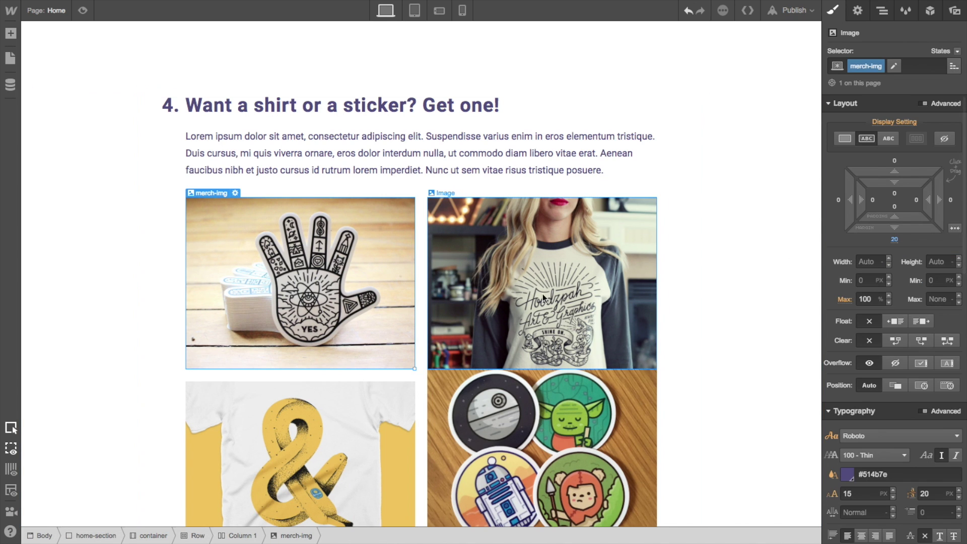
# Apply the merch-img class to the woman's shirt photo and the four-sticker photo
pyautogui.click(485, 243)
pyautogui.click(851, 66)
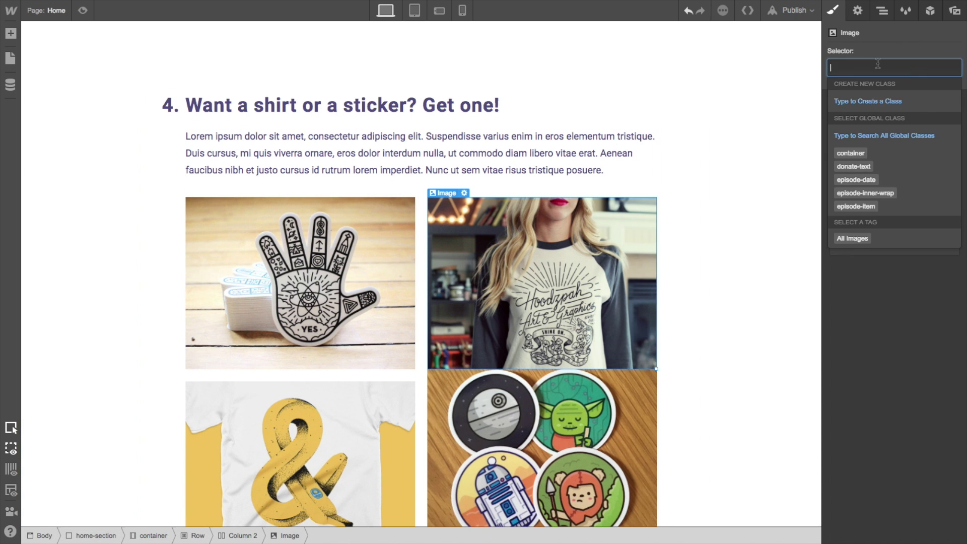
pyautogui.write('me')
pyautogui.press('Down')
pyautogui.press('Down')
pyautogui.press('Down')
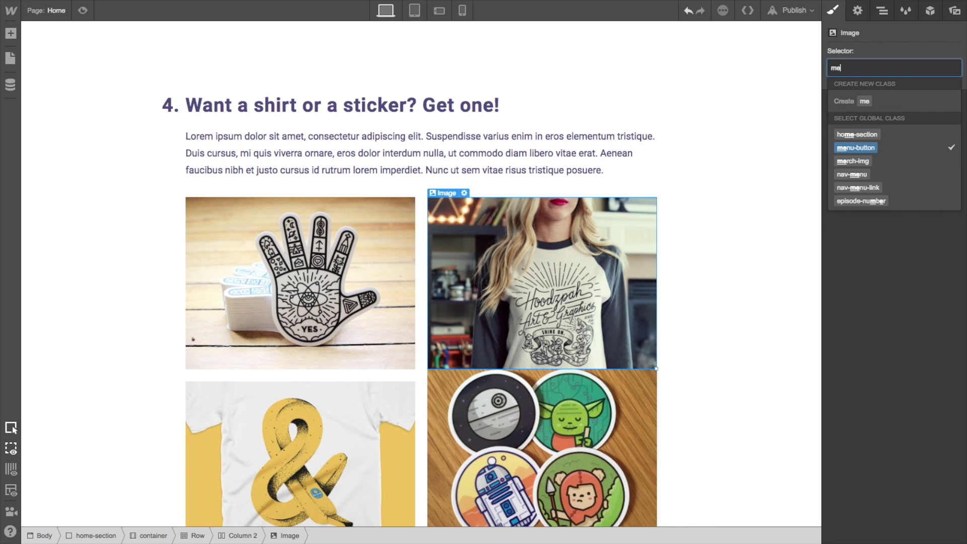
pyautogui.press('Return')
pyautogui.click(533, 427)
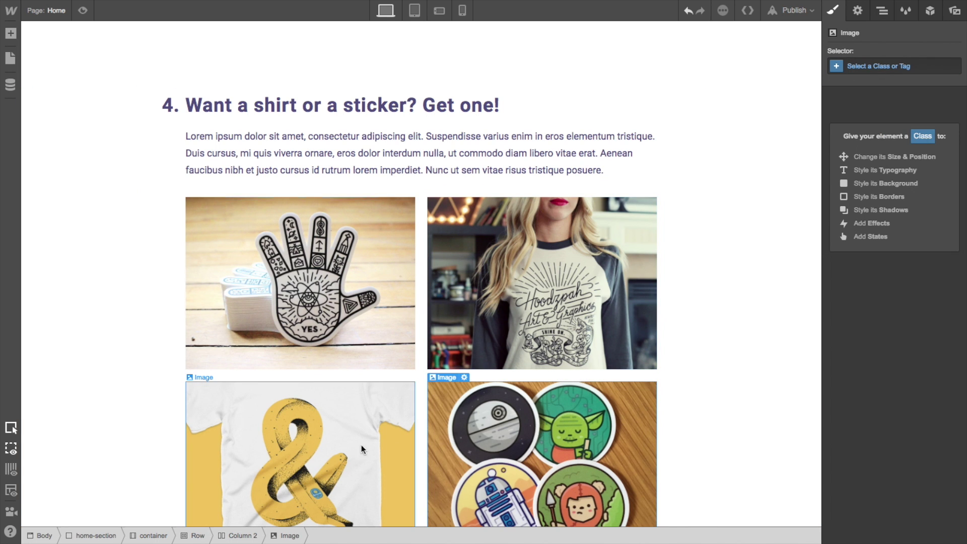
pyautogui.click(886, 66)
pyautogui.write('mer')
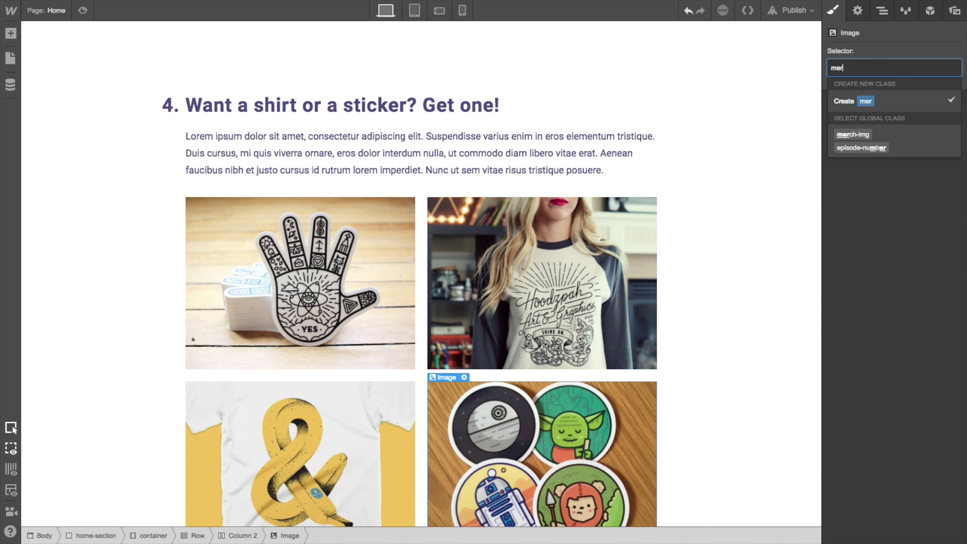
pyautogui.press('Down')
pyautogui.press('Return')
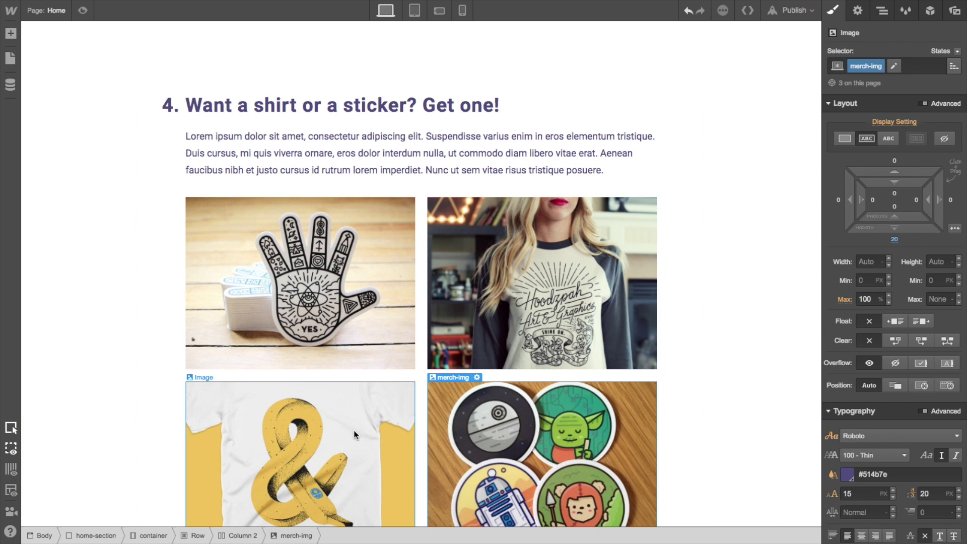
# Apply the merch-img class to the ampersand shirt image
pyautogui.click(353, 430)
pyautogui.click(889, 67)
pyautogui.write('mer')
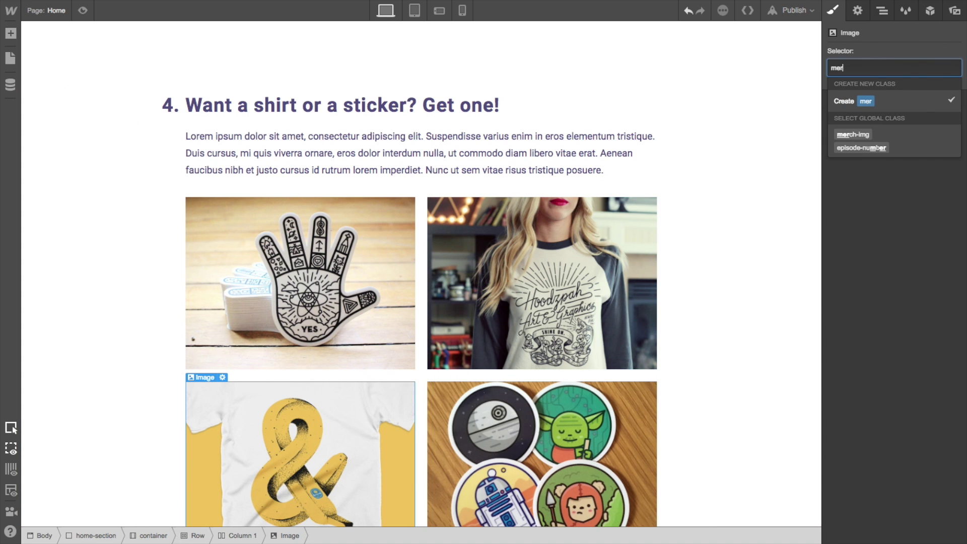
pyautogui.press('Down')
pyautogui.press('Return')
pyautogui.scroll(-3, 702, 137)
# Check the merch images at Tablet, Phone Landscape and Phone Portrait breakpoints
pyautogui.scroll(2, 702, 137)
pyautogui.click(414, 11)
pyautogui.scroll(-6, 498, 249)
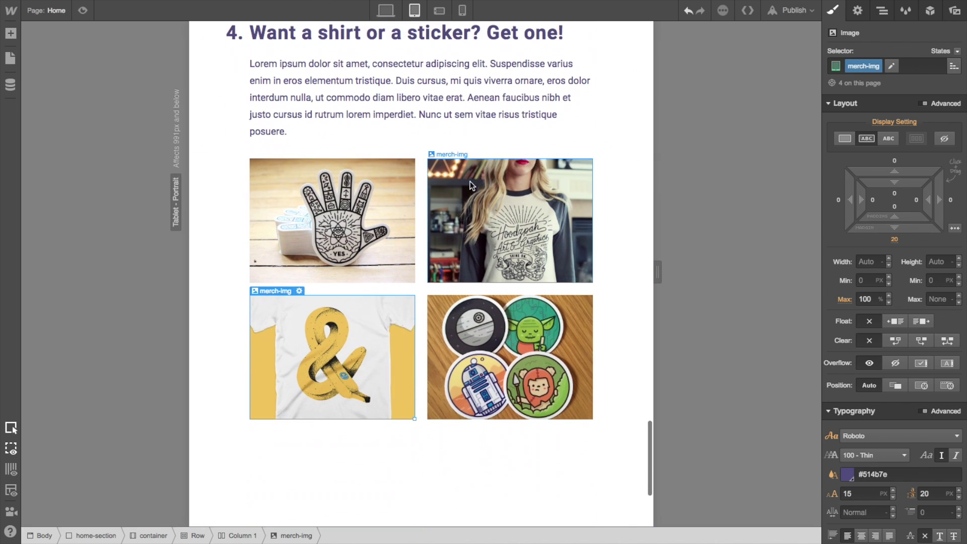
pyautogui.click(439, 14)
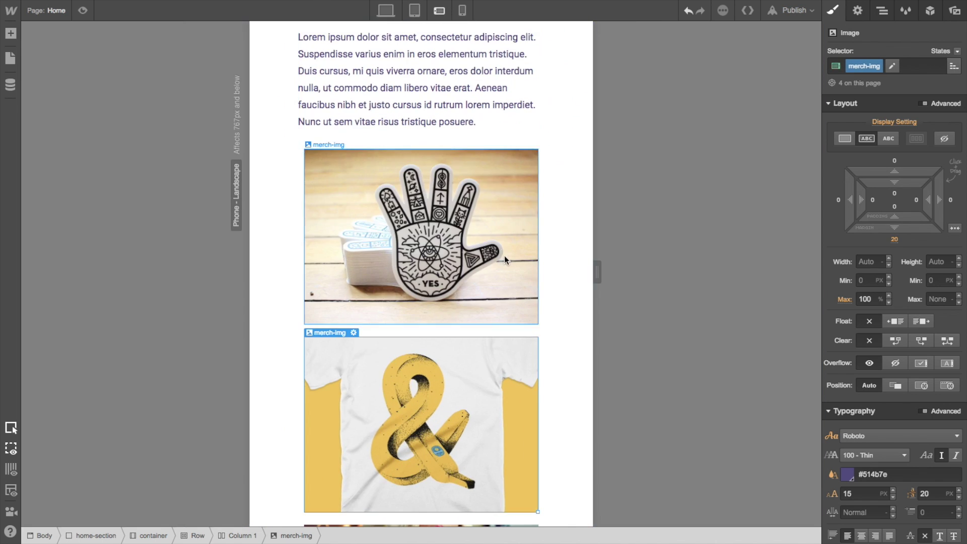
pyautogui.scroll(-7, 503, 255)
pyautogui.scroll(10, 503, 255)
pyautogui.scroll(3, 428, 168)
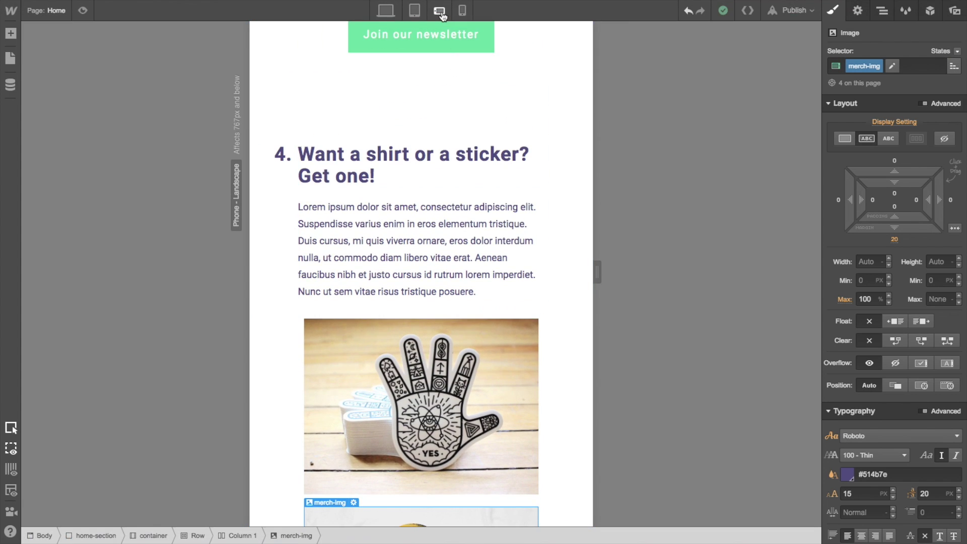
pyautogui.click(461, 10)
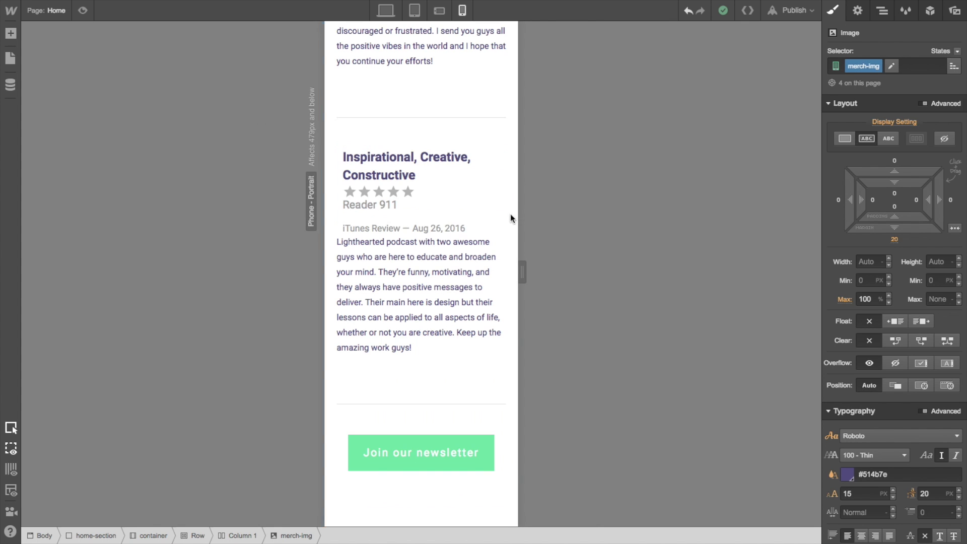
pyautogui.scroll(-7, 462, 280)
pyautogui.scroll(-10, 463, 284)
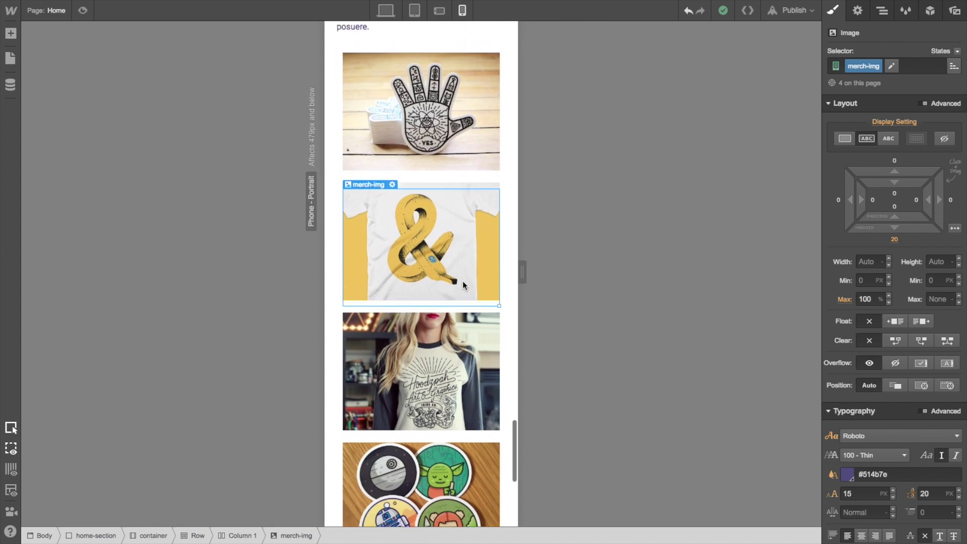
pyautogui.scroll(3, 463, 284)
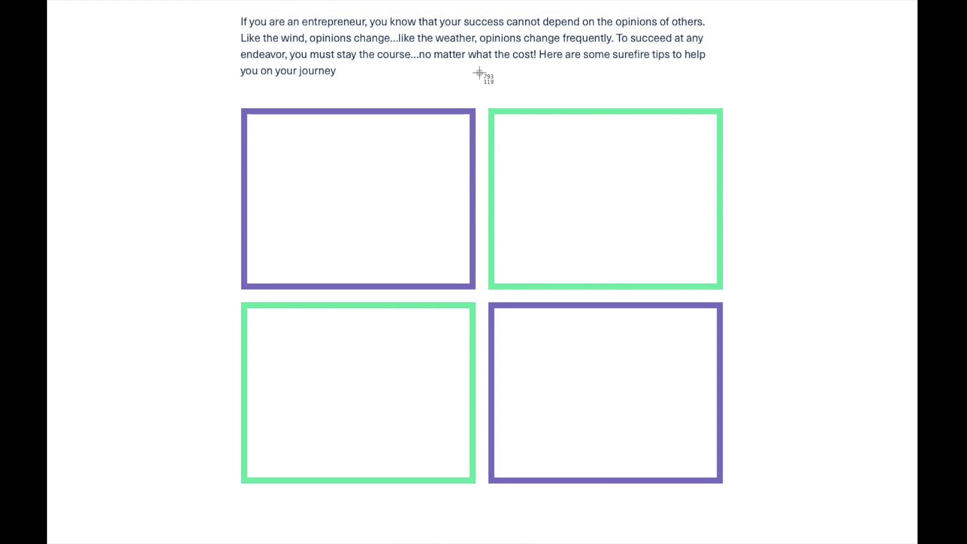
pyautogui.moveTo(459, 71); pyautogui.dragTo(799, 294)
pyautogui.scroll(-1, 792, 178)
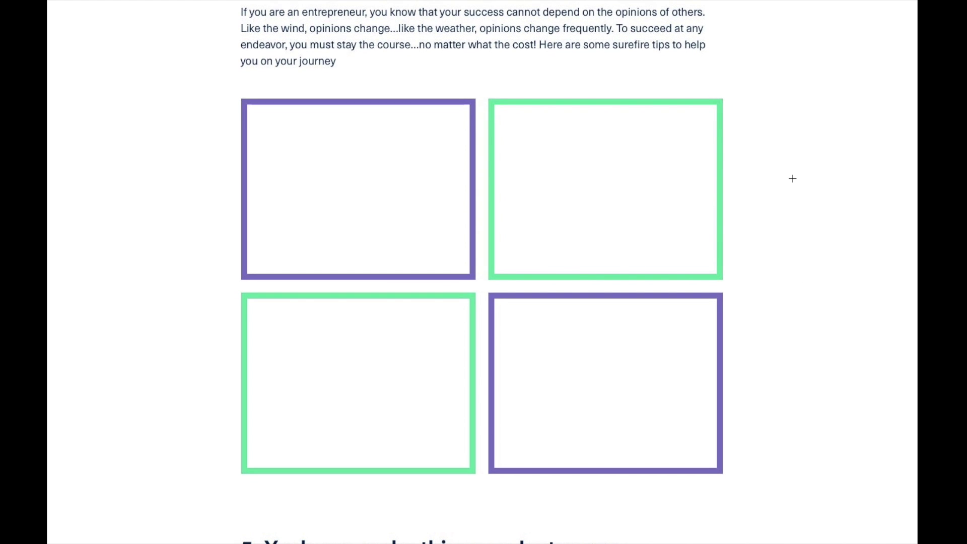
pyautogui.press('super+shift+4')
pyautogui.press('space')
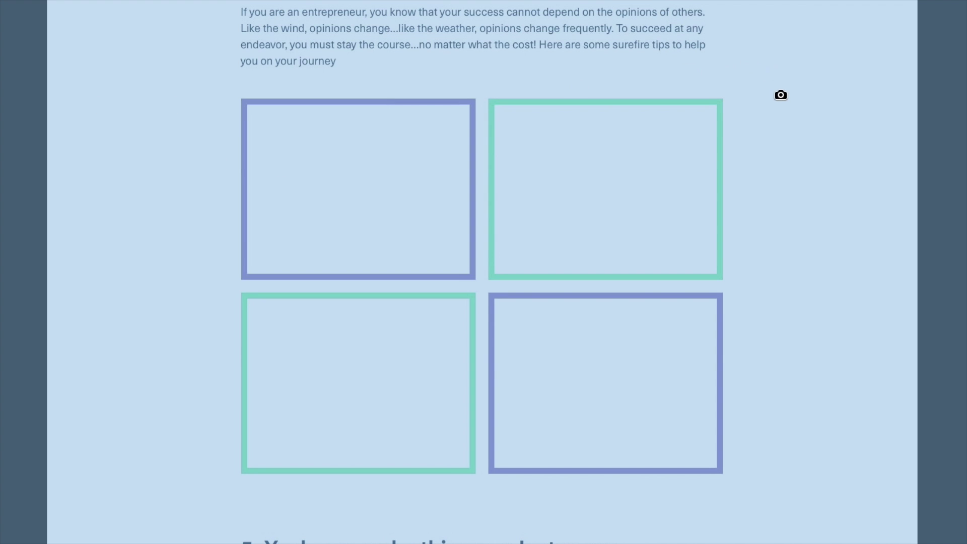
pyautogui.press('space')
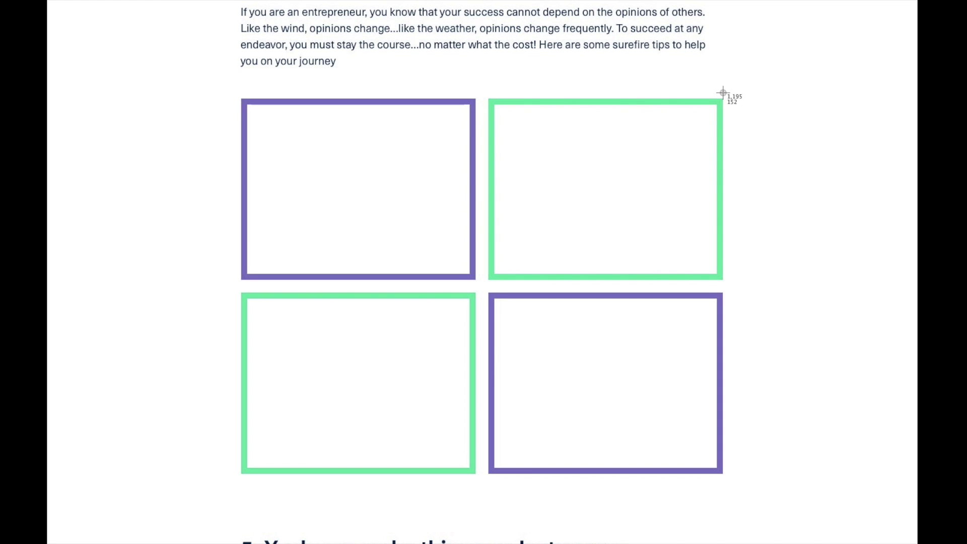
pyautogui.moveTo(722, 92); pyautogui.dragTo(718, 202)
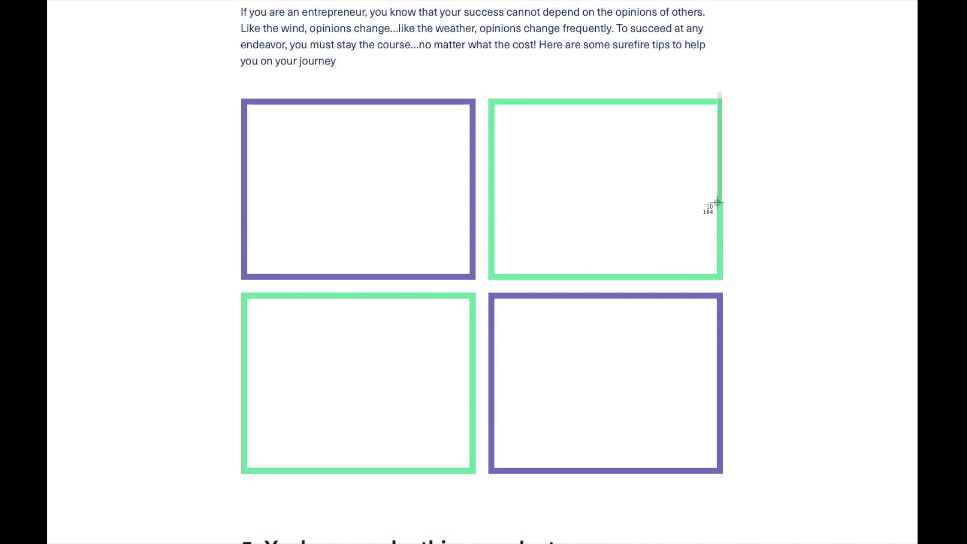
pyautogui.moveTo(717, 203); pyautogui.dragTo(717, 203)
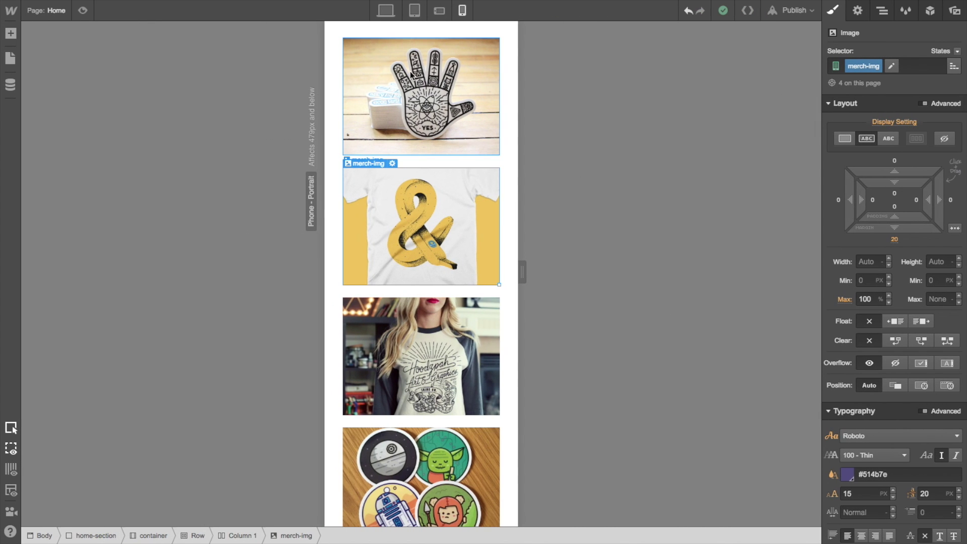
# Give the merch-img class a 10 px border in the purple #514b7e swatch
pyautogui.click(410, 74)
pyautogui.scroll(3, 422, 105)
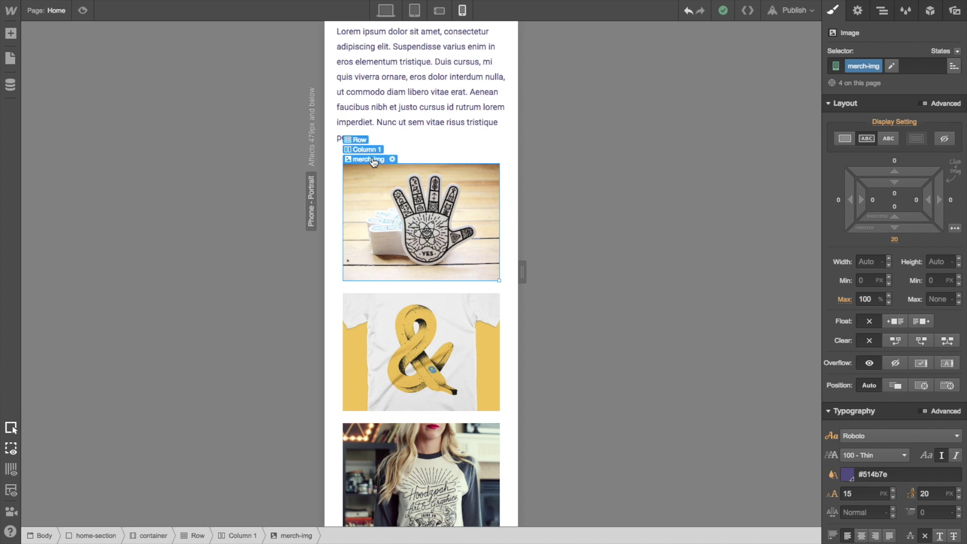
pyautogui.scroll(-5, 897, 295)
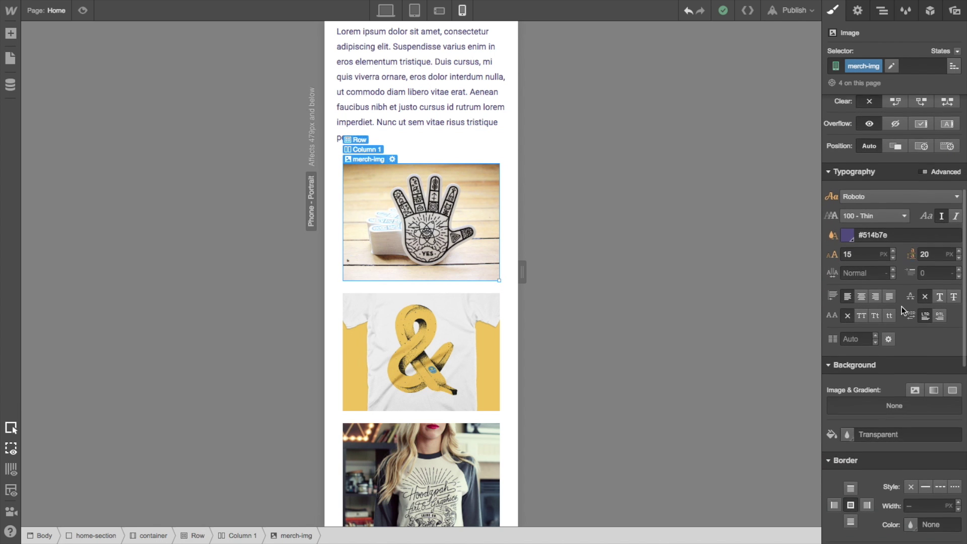
pyautogui.scroll(-4, 901, 315)
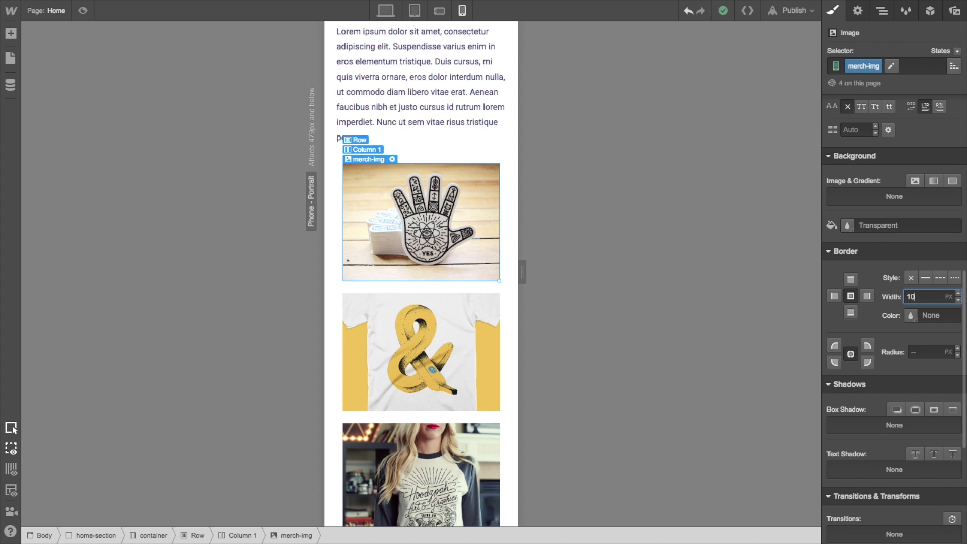
pyautogui.click(909, 317)
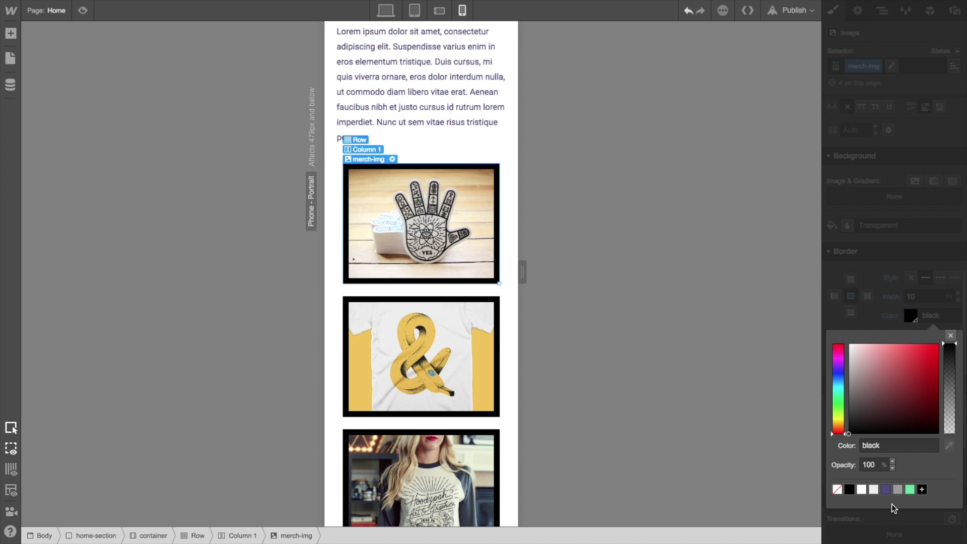
pyautogui.click(886, 489)
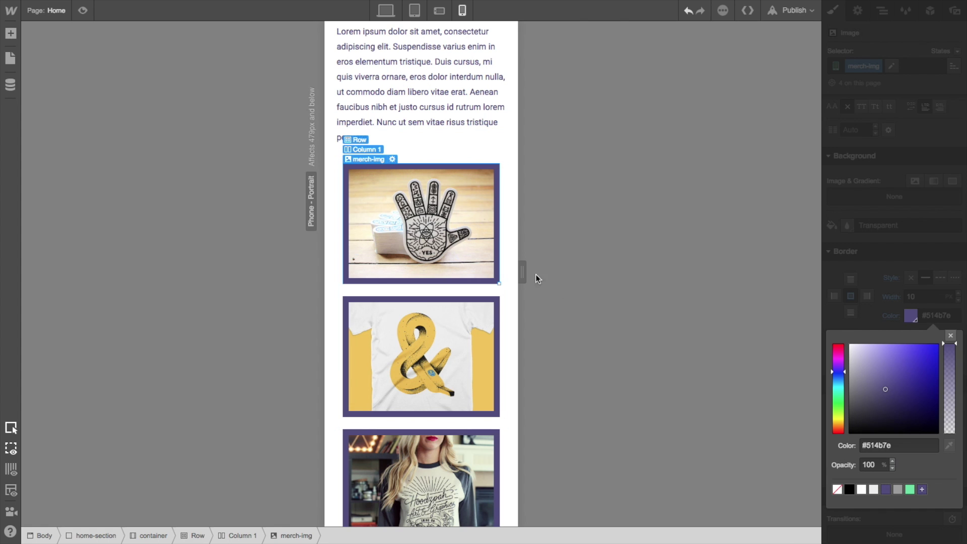
pyautogui.click(910, 489)
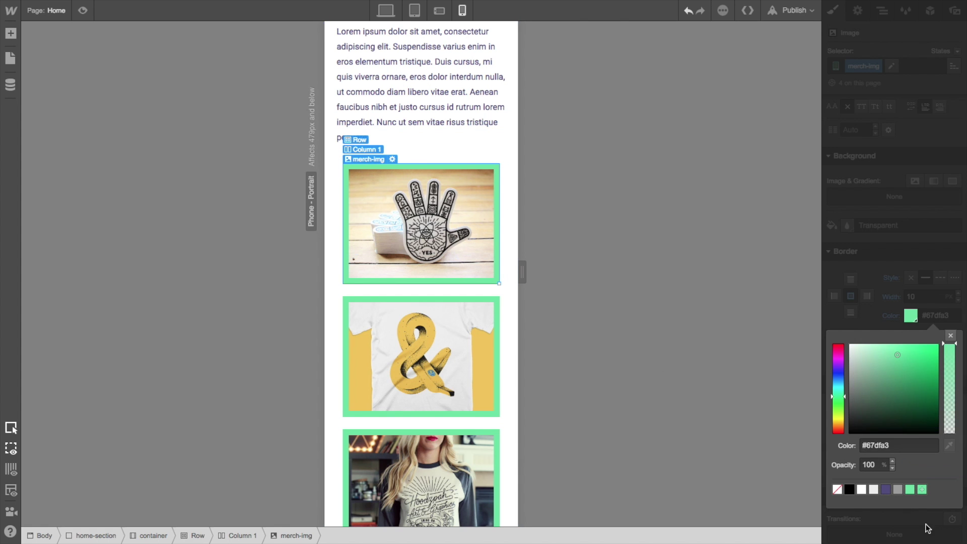
pyautogui.click(886, 489)
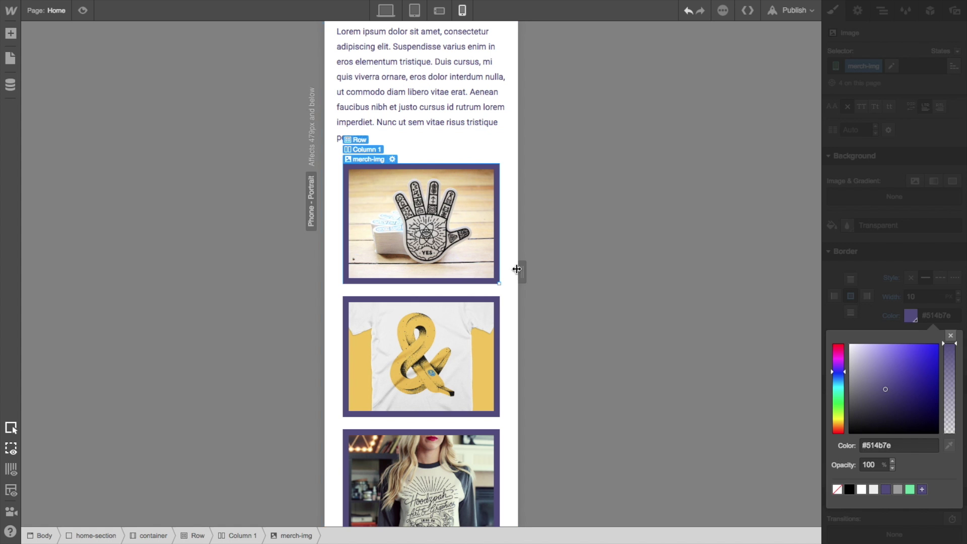
# Resize the canvas to check the bordered images at another phone width
pyautogui.moveTo(520, 271); pyautogui.dragTo(599, 264)
pyautogui.scroll(3, 521, 268)
pyautogui.scroll(-3, 529, 407)
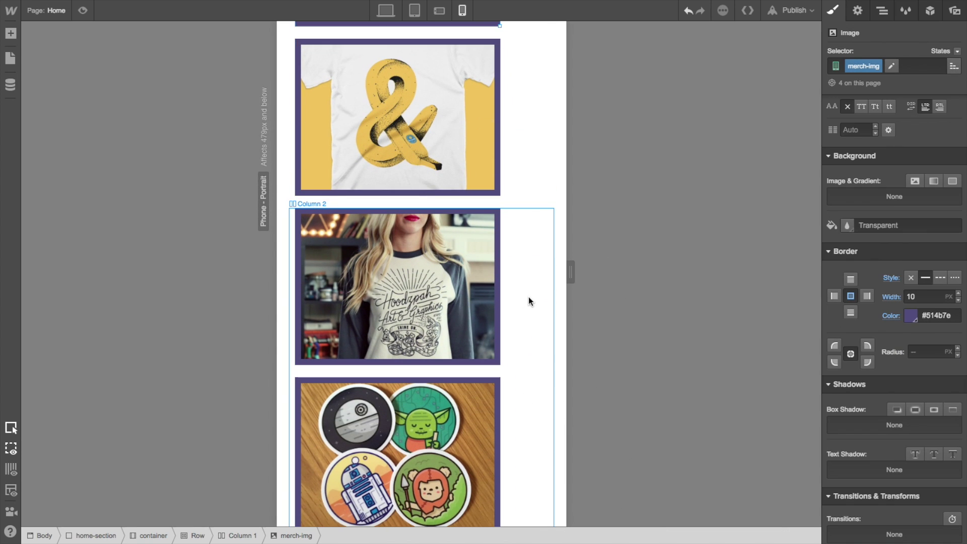
# Add the new merc-col class to Column 2, trying Flex but keeping Block display
pyautogui.click(528, 301)
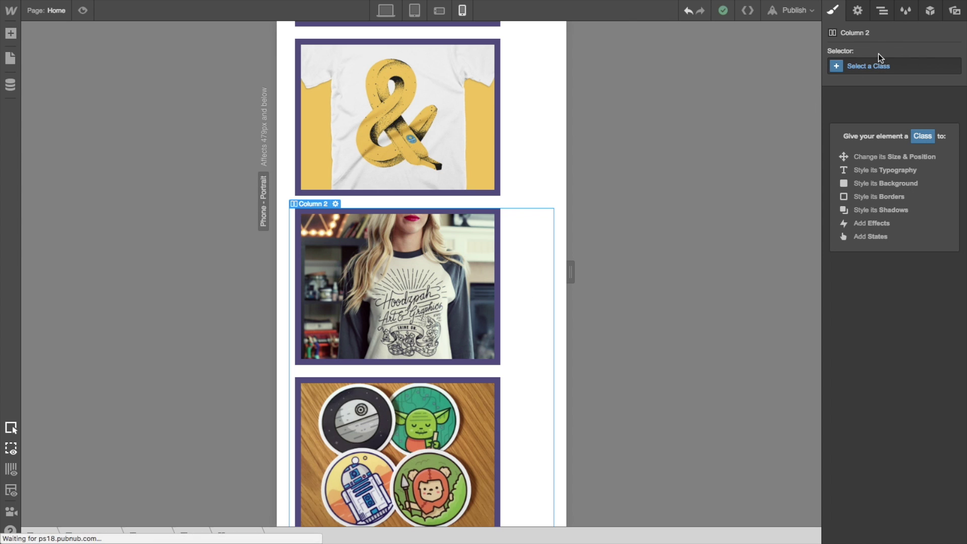
pyautogui.click(872, 72)
pyautogui.write('mer')
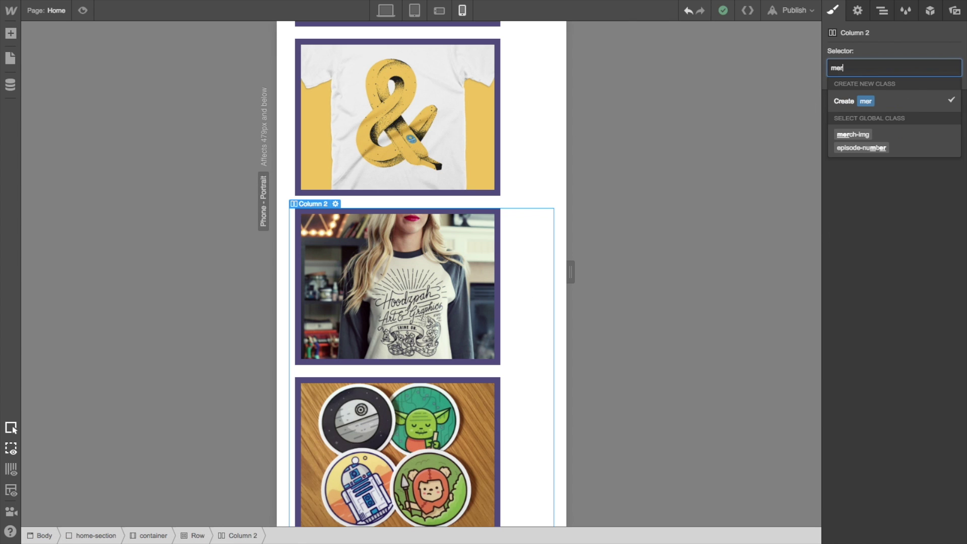
pyautogui.write('c-col')
pyautogui.press('Return')
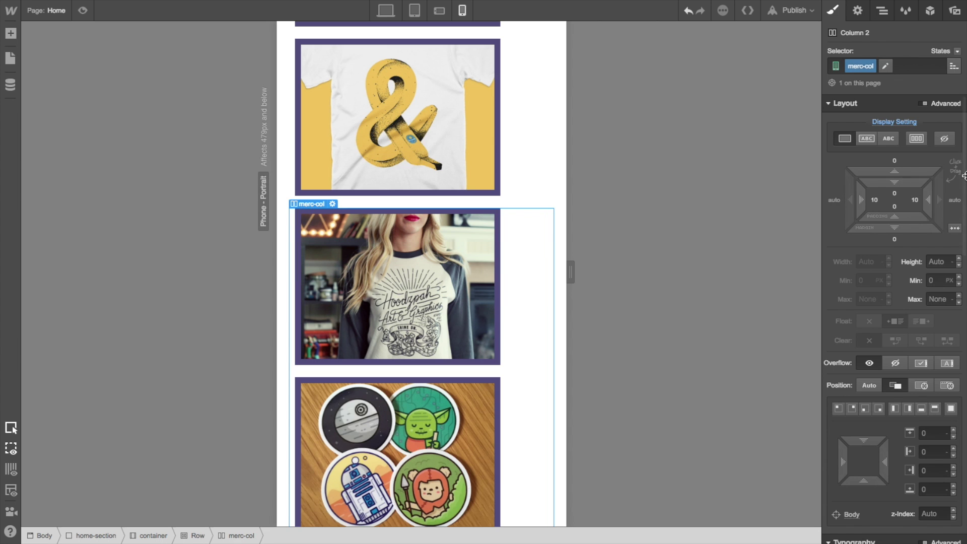
pyautogui.click(916, 139)
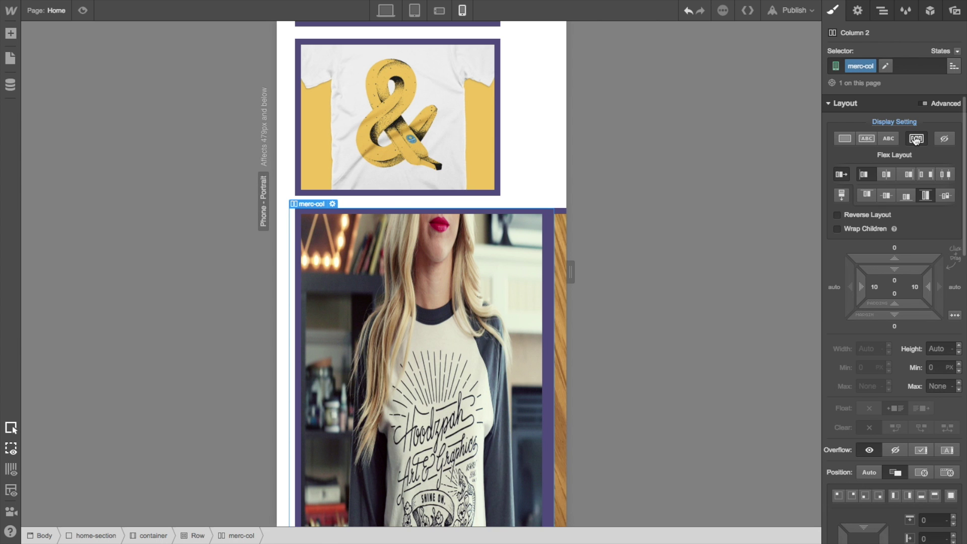
pyautogui.click(844, 138)
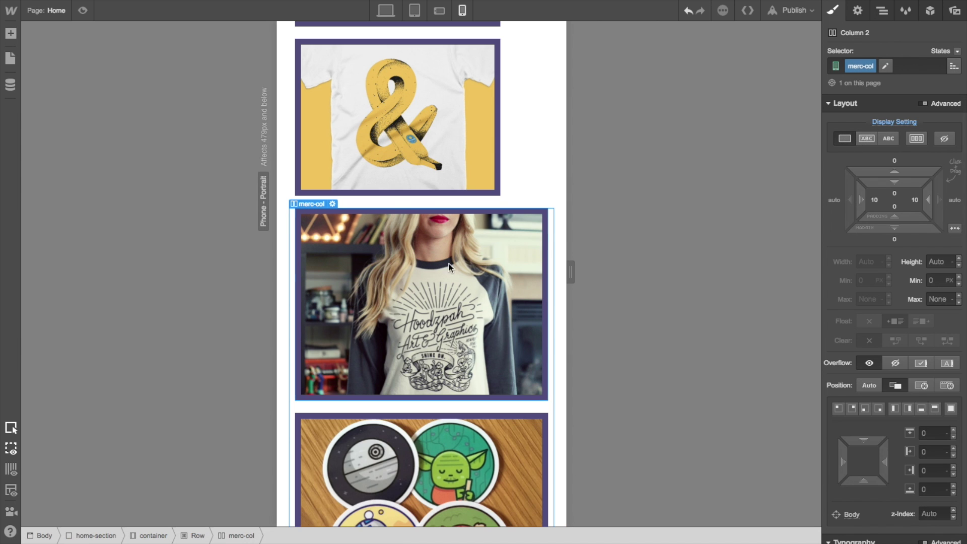
pyautogui.click(389, 267)
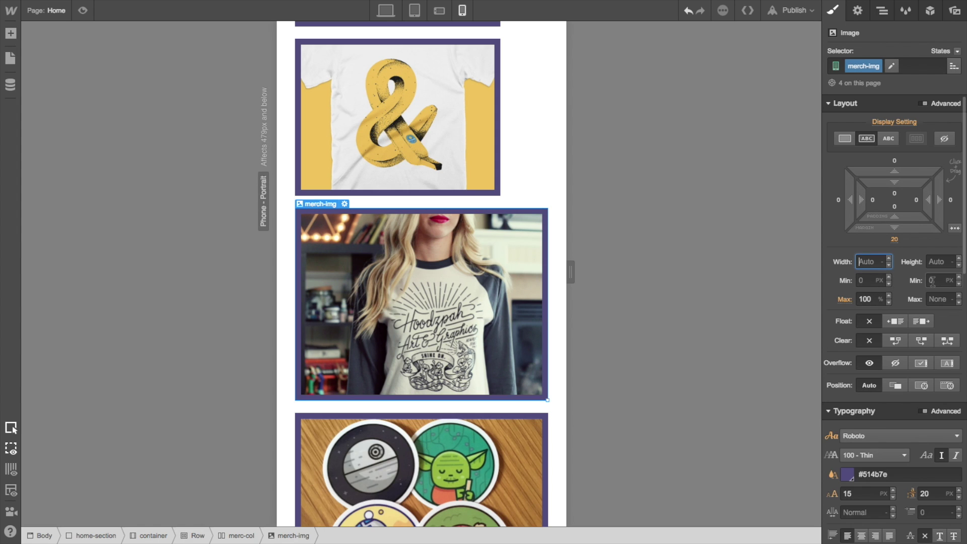
# Set the merch-img width to 100% in the Phone-Portrait breakpoint
pyautogui.scroll(-2, 916, 225)
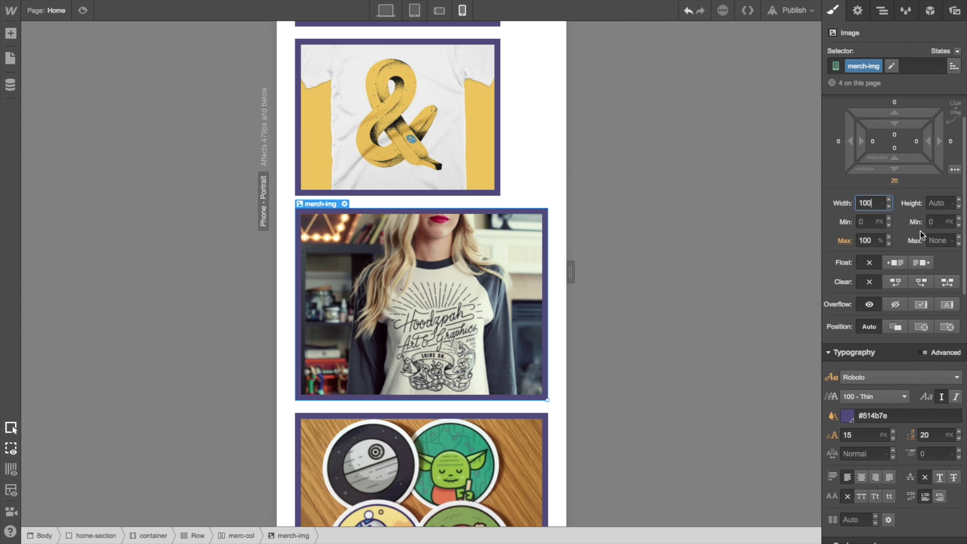
pyautogui.moveTo(885, 206); pyautogui.dragTo(867, 216)
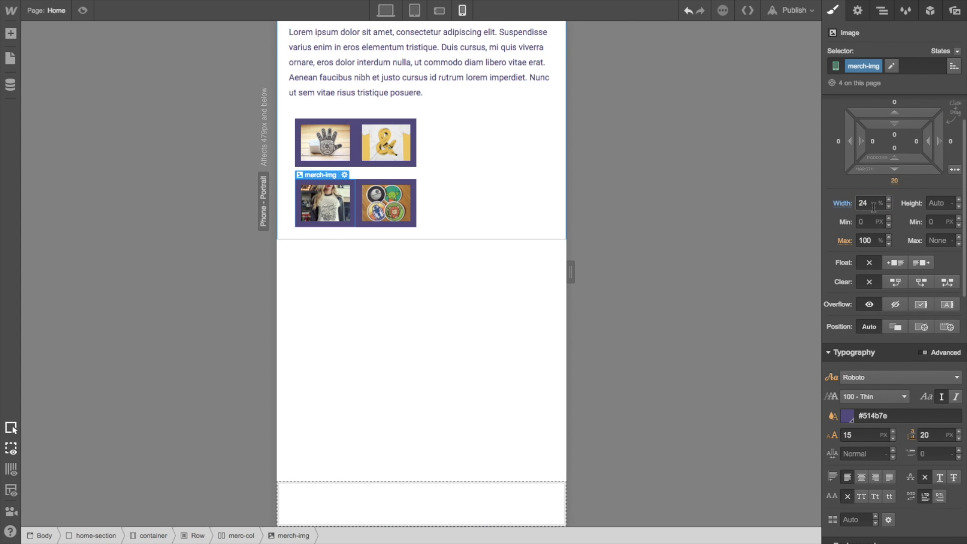
pyautogui.click(871, 203)
pyautogui.press('Return')
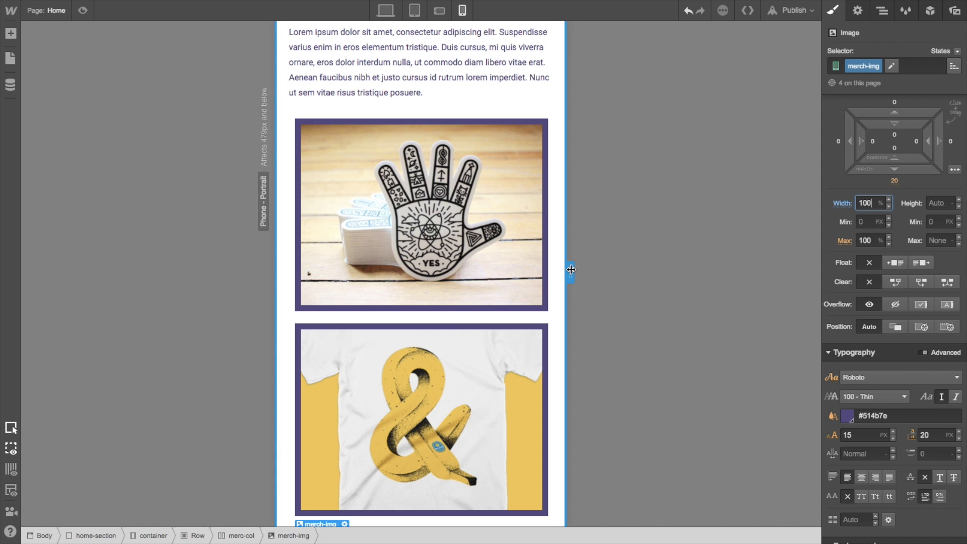
# Narrow the phone preview to about 297px wide to check how the merch images reflow
pyautogui.moveTo(570, 272); pyautogui.dragTo(611, 260)
pyautogui.scroll(-5, 488, 282)
pyautogui.scroll(-5, 488, 282)
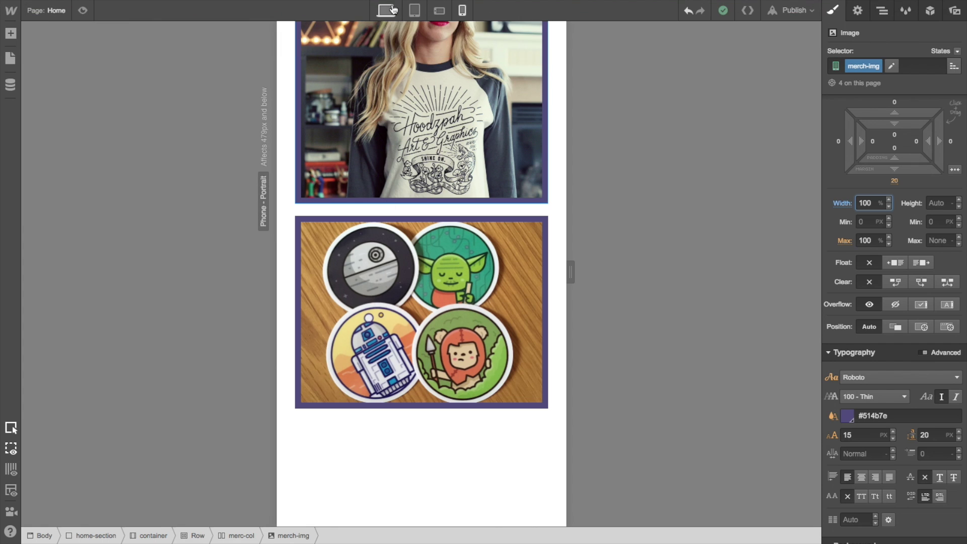
pyautogui.click(385, 10)
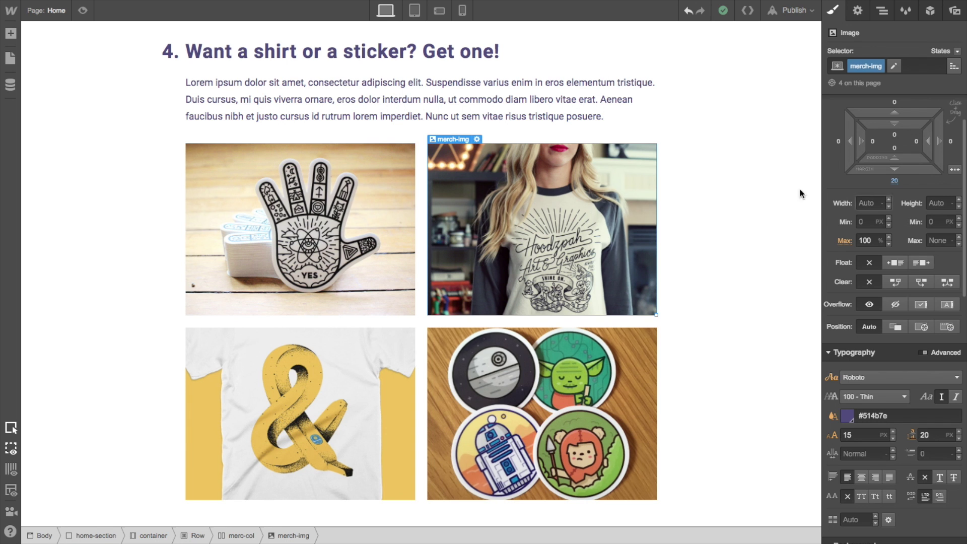
pyautogui.click(460, 14)
pyautogui.scroll(-10, 467, 246)
pyautogui.click(472, 232)
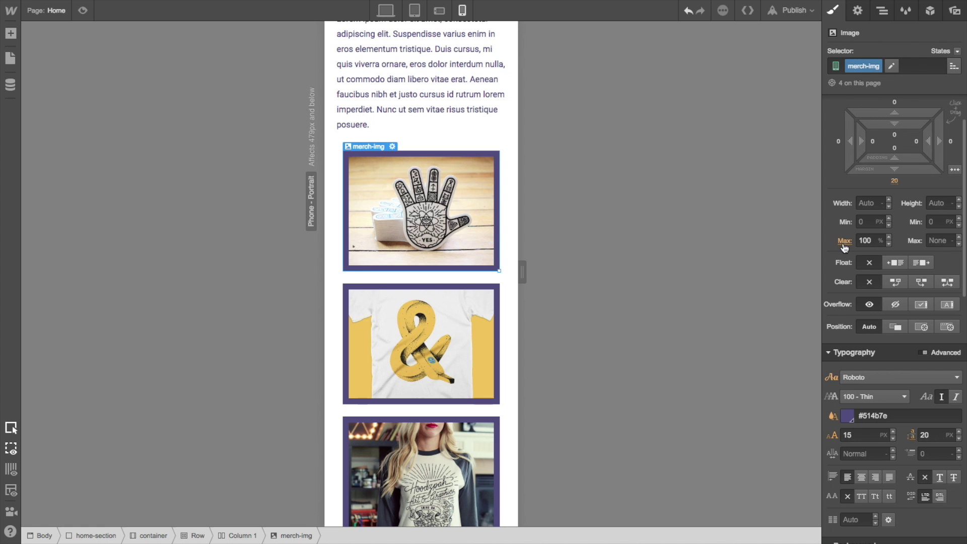
# Clear the phone-only border from merch-img and return to the Desktop layout
pyautogui.scroll(-10, 848, 201)
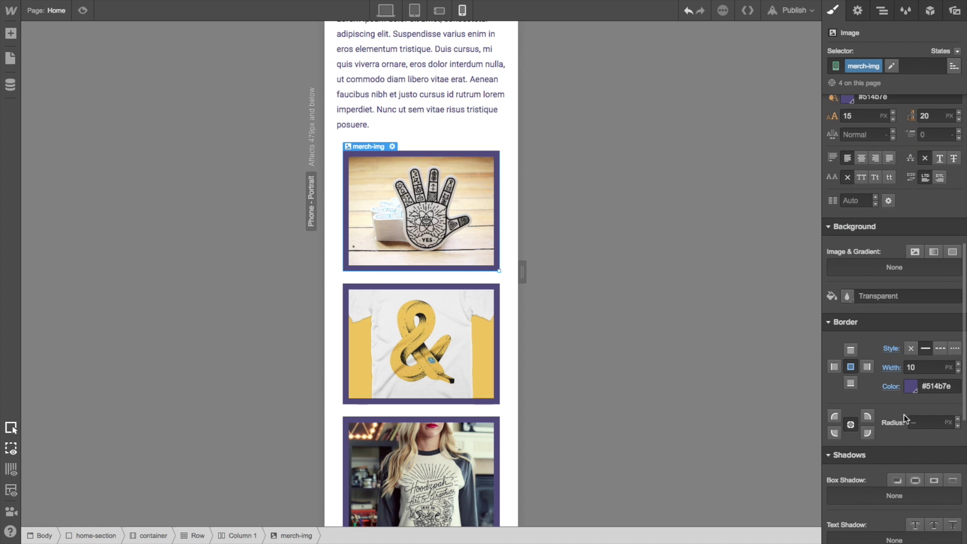
pyautogui.keyDown('alt'); pyautogui.click(890, 367); pyautogui.keyUp('alt')
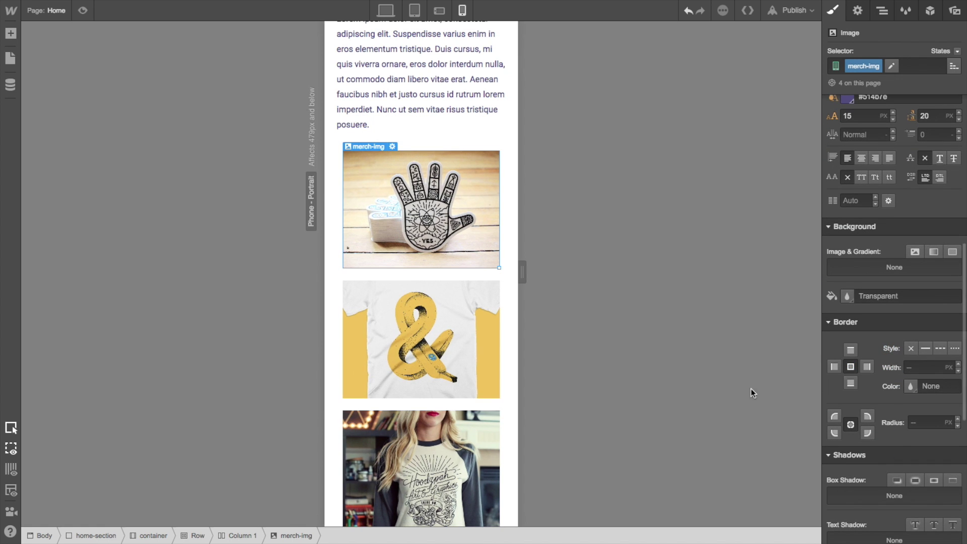
pyautogui.click(385, 10)
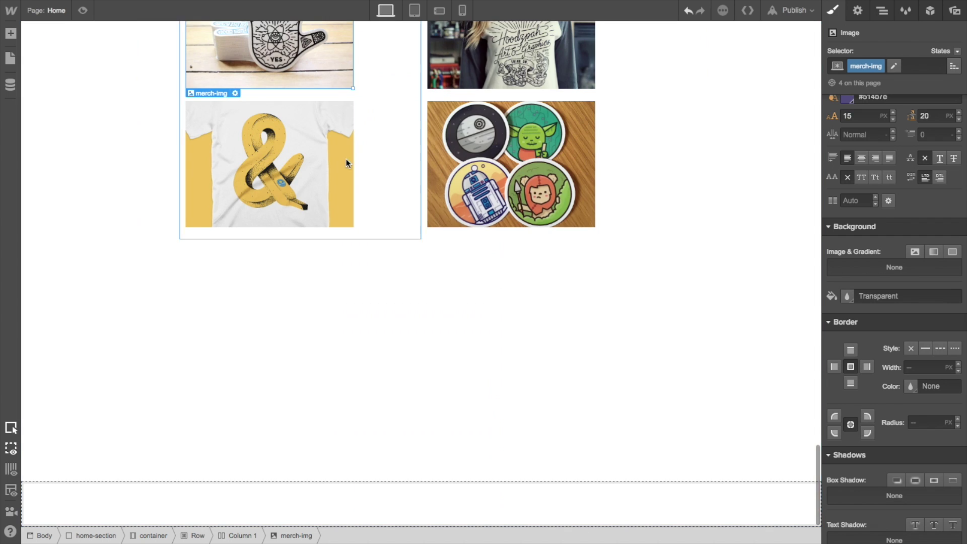
# Give the merch images a 10 px border in the purple #514b7e swatch
pyautogui.click(96, 182)
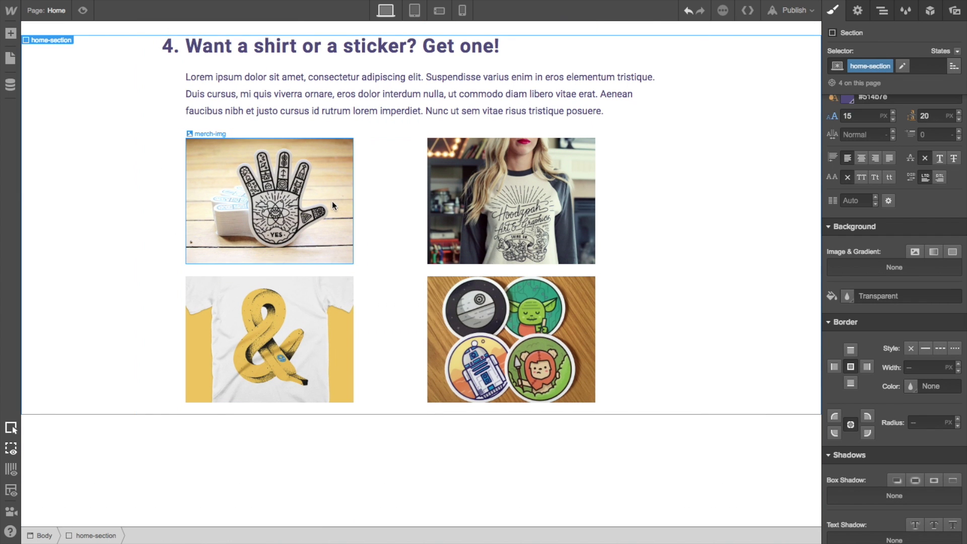
pyautogui.click(285, 191)
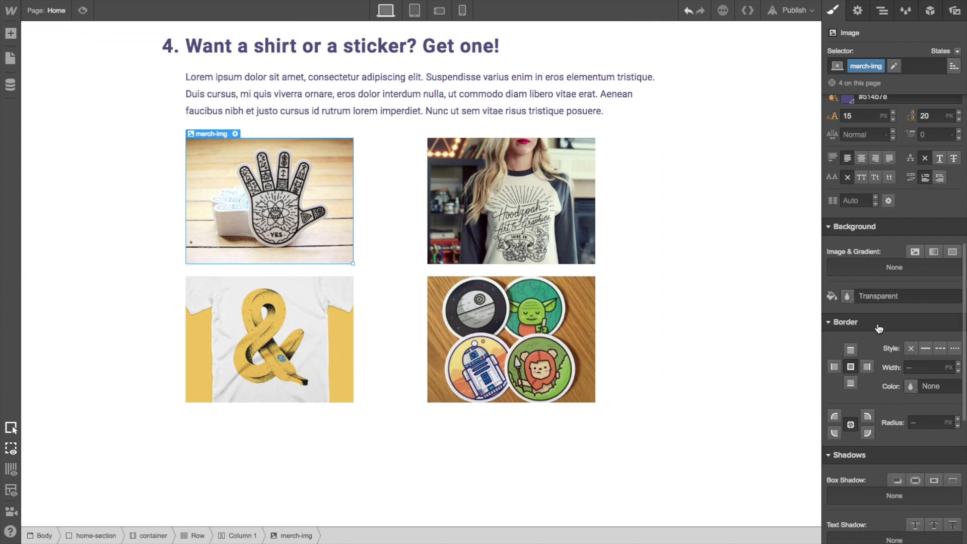
pyautogui.scroll(-3, 878, 328)
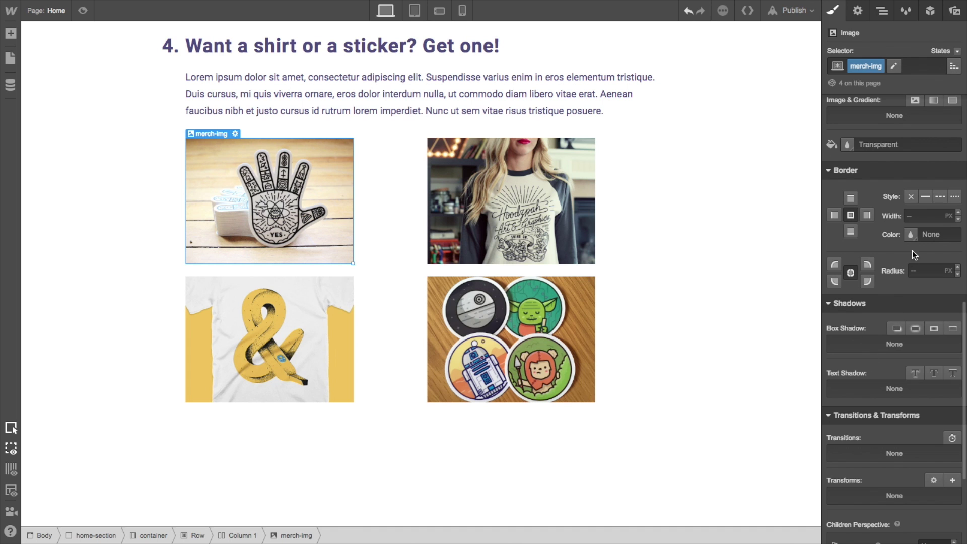
pyautogui.click(927, 213)
pyautogui.write('10')
pyautogui.scroll(-1, 913, 219)
pyautogui.click(910, 204)
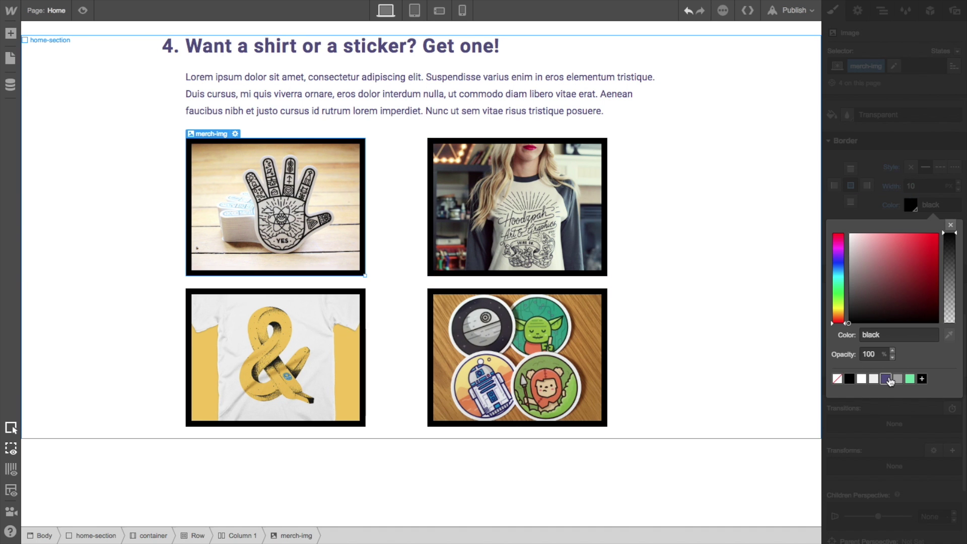
pyautogui.click(889, 380)
# Set the merch-img width to 100% so the photos fill their columns
pyautogui.click(672, 279)
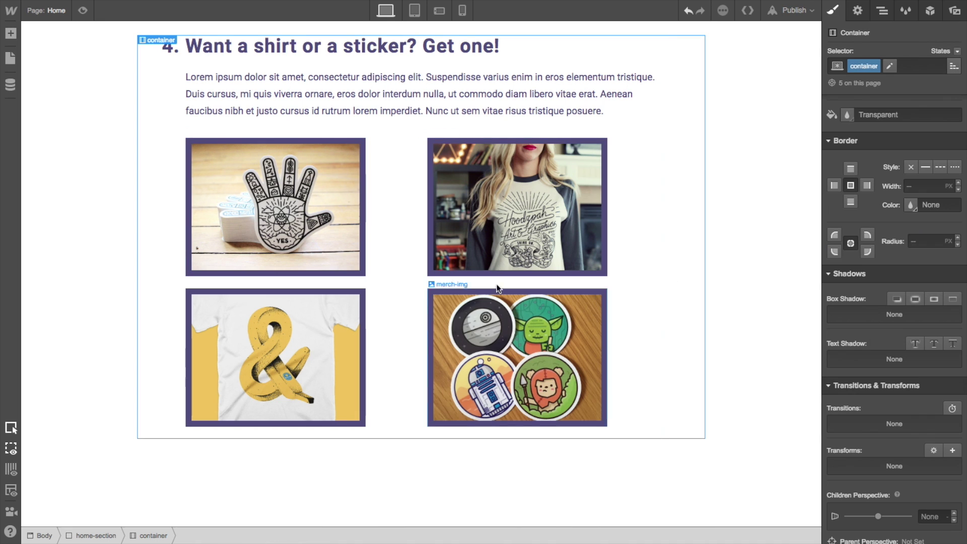
pyautogui.click(483, 191)
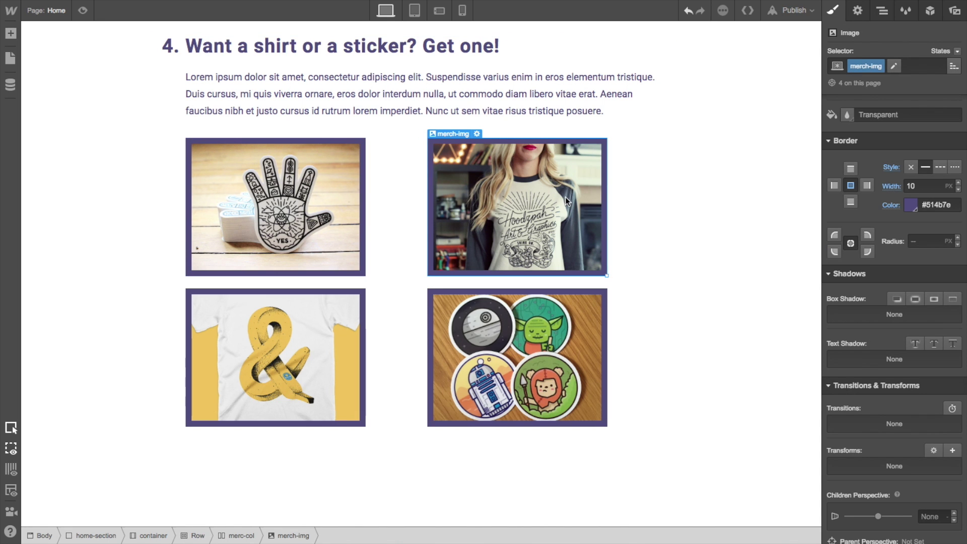
pyautogui.scroll(10, 891, 213)
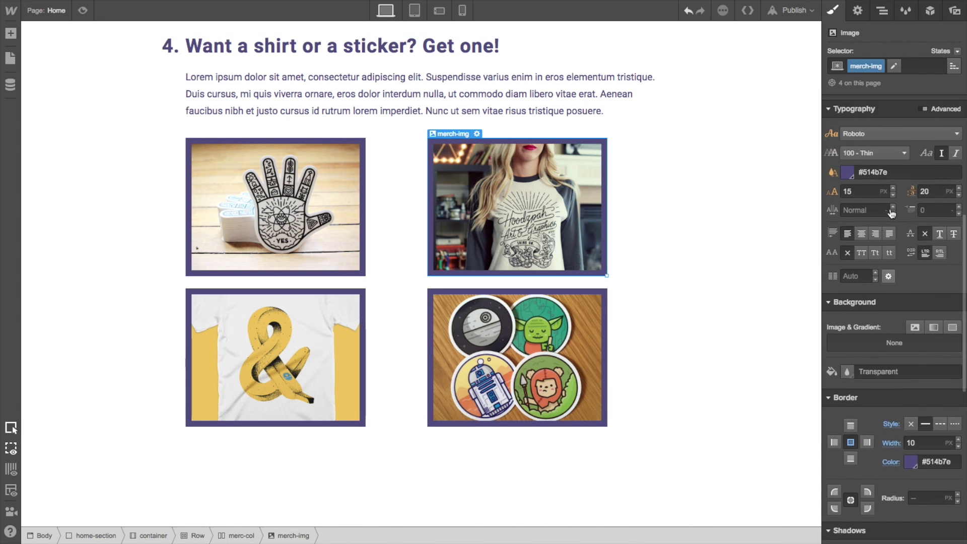
pyautogui.scroll(2, 890, 214)
pyautogui.click(871, 258)
pyautogui.write('100')
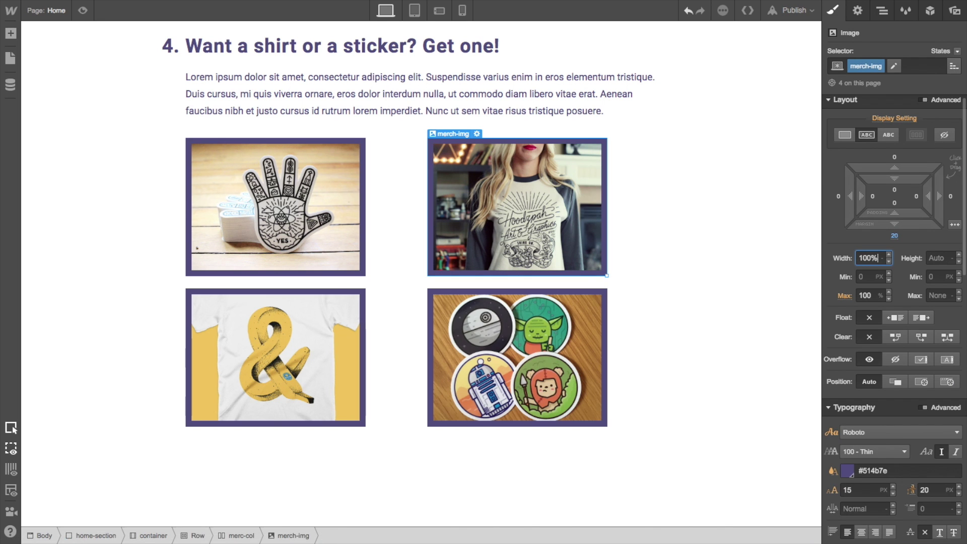
pyautogui.write('%')
pyautogui.press('Return')
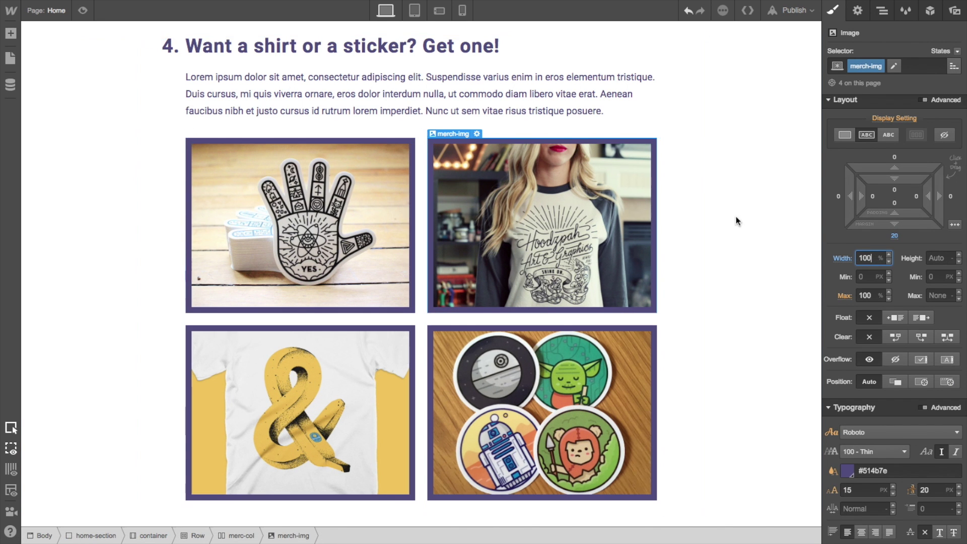
pyautogui.click(413, 12)
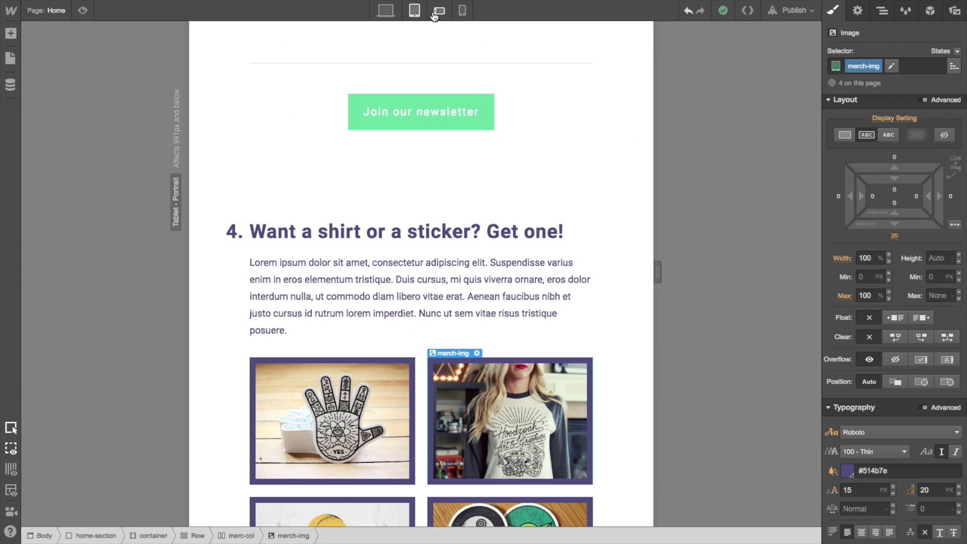
pyautogui.click(435, 14)
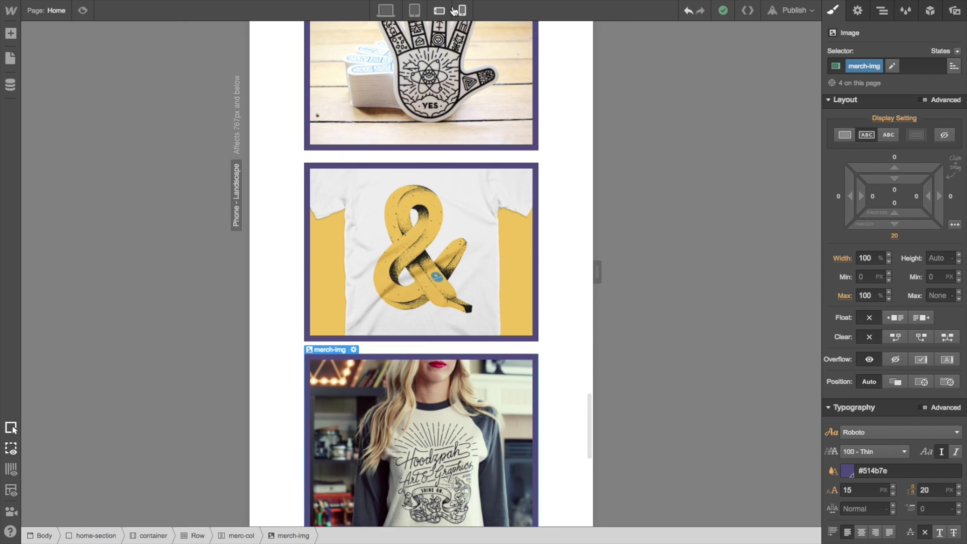
pyautogui.click(462, 11)
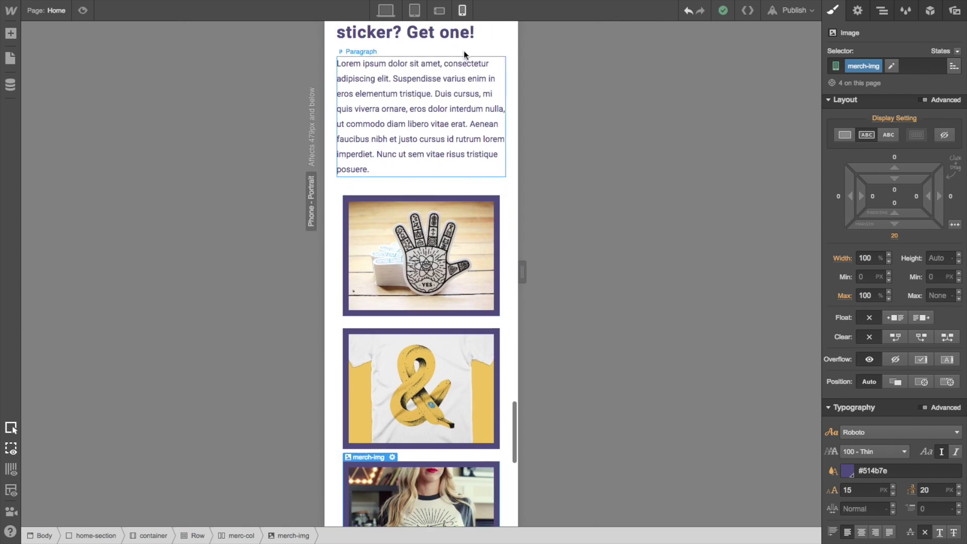
pyautogui.click(385, 10)
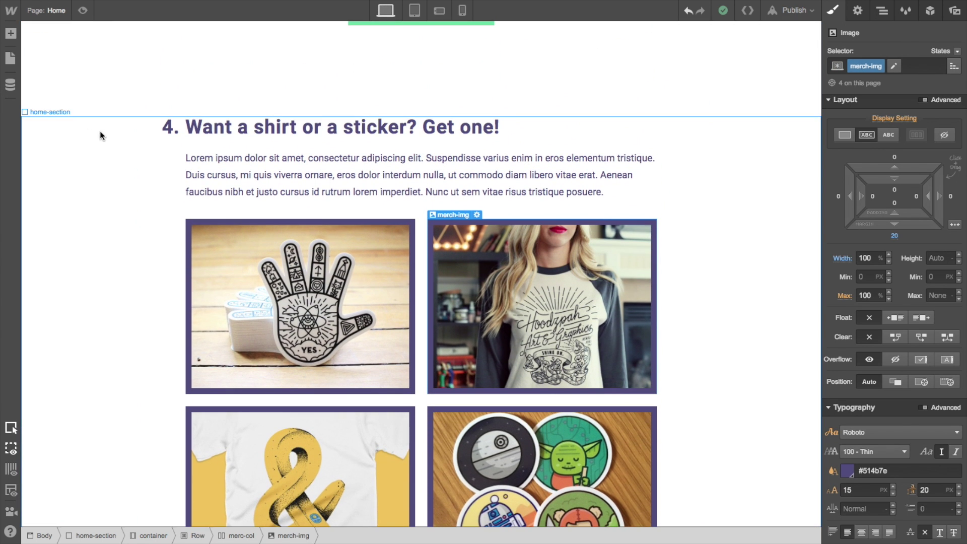
pyautogui.click(97, 170)
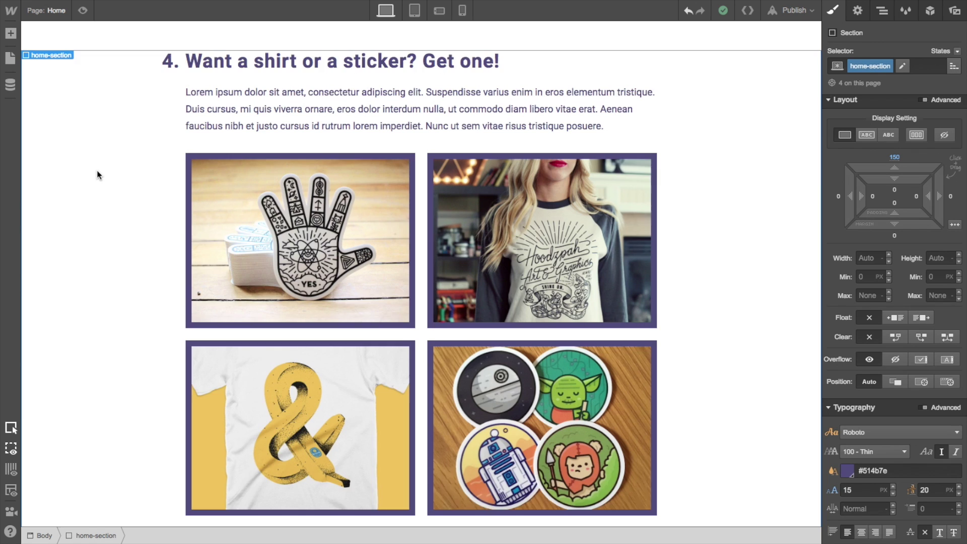
pyautogui.scroll(-3, 97, 171)
pyautogui.scroll(2, 97, 170)
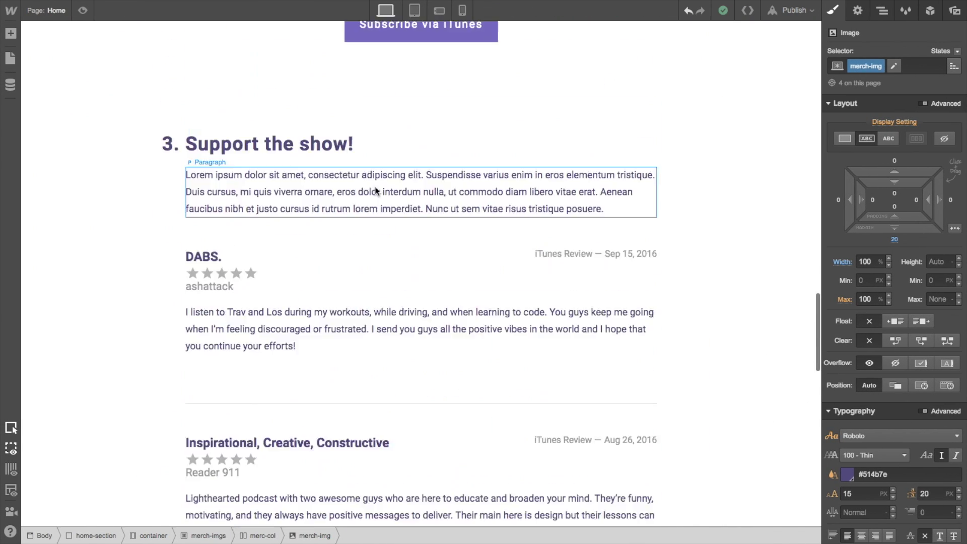
pyautogui.scroll(10, 353, 227)
pyautogui.scroll(-15, 407, 125)
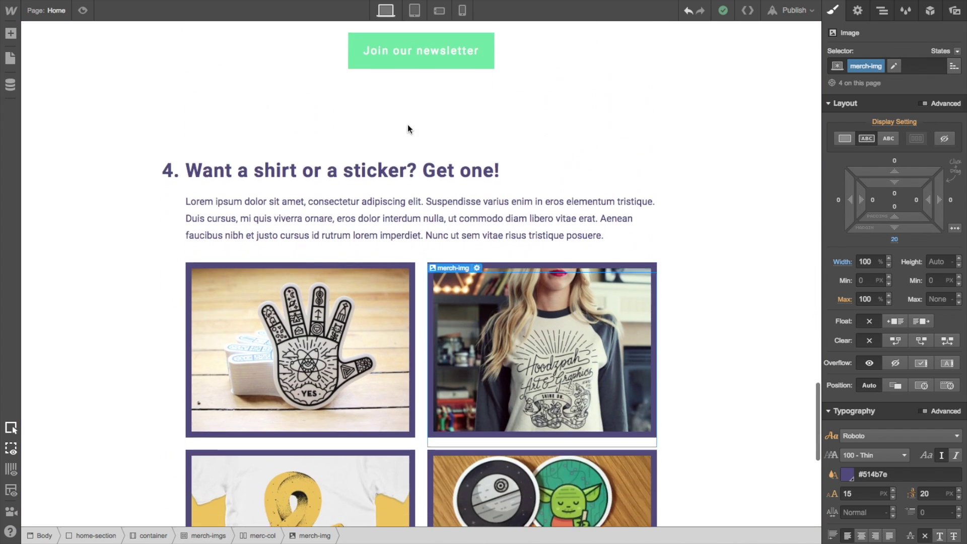
pyautogui.scroll(-2, 407, 125)
pyautogui.scroll(5, 498, 228)
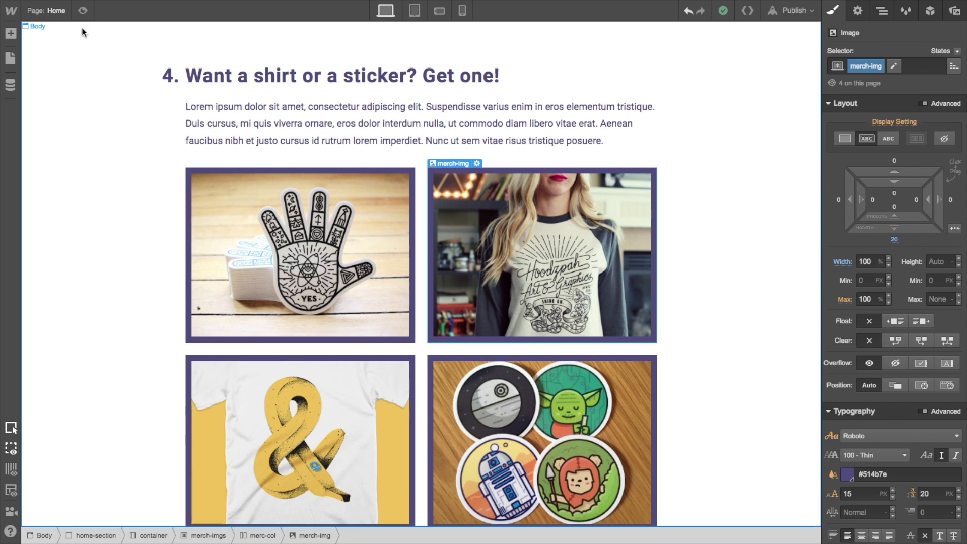
pyautogui.click(83, 10)
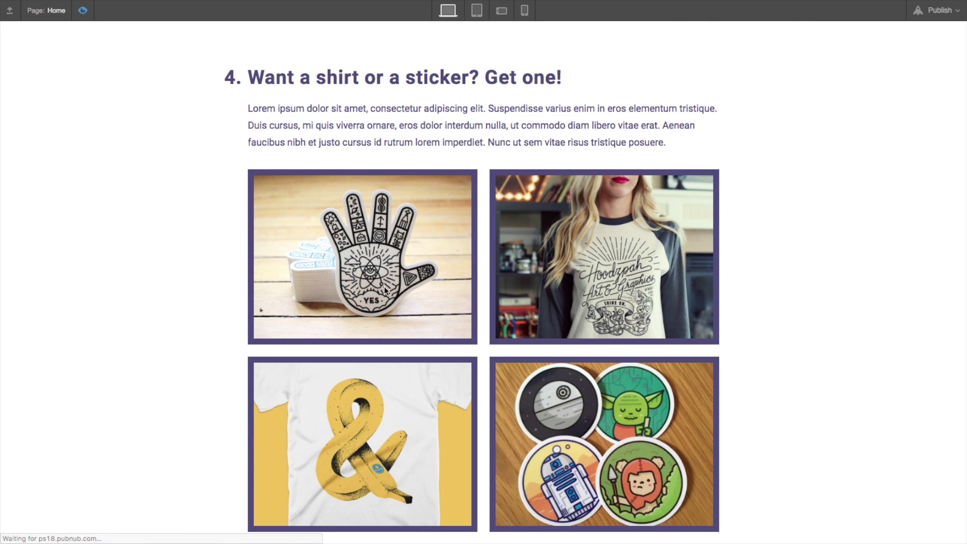
pyautogui.click(83, 11)
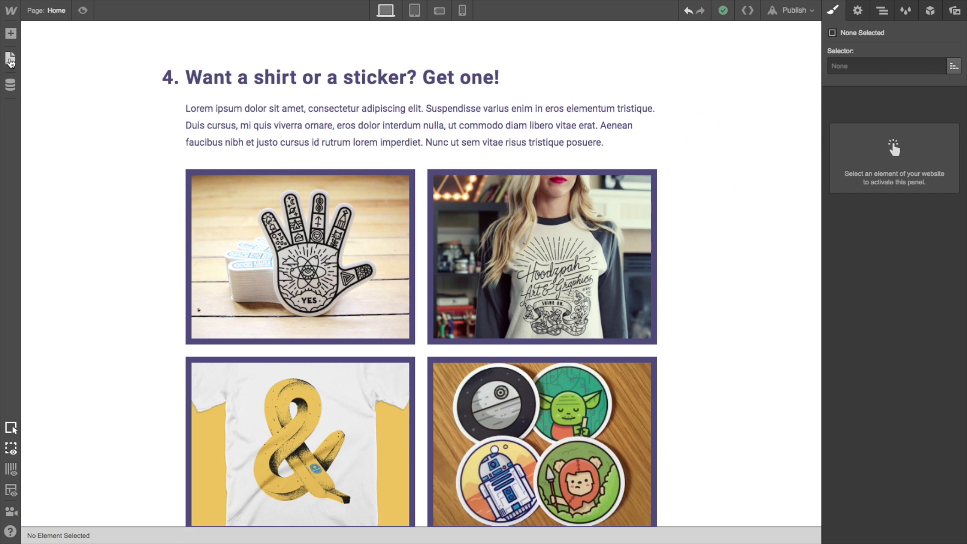
# Add a text link at the top of Column 1, then delete it
pyautogui.click(10, 33)
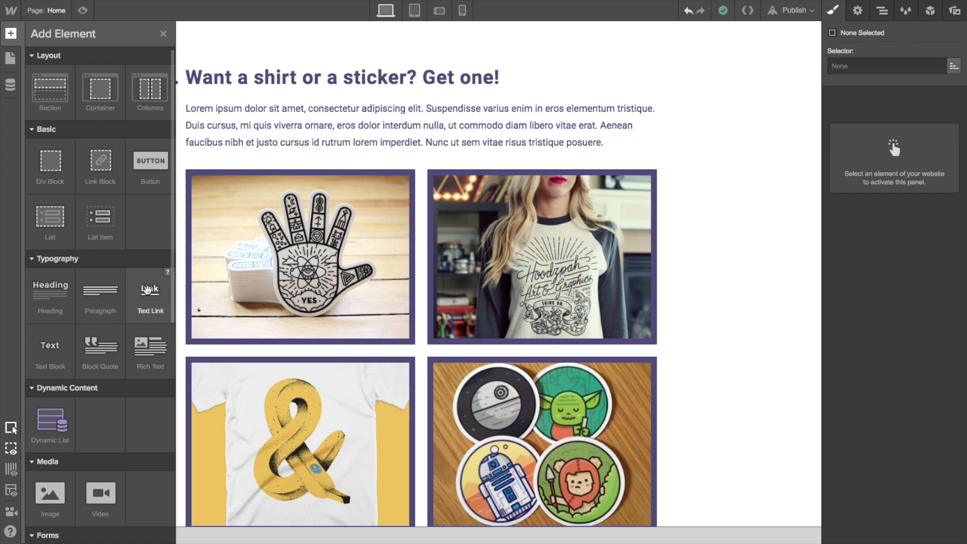
pyautogui.moveTo(147, 289); pyautogui.dragTo(196, 230)
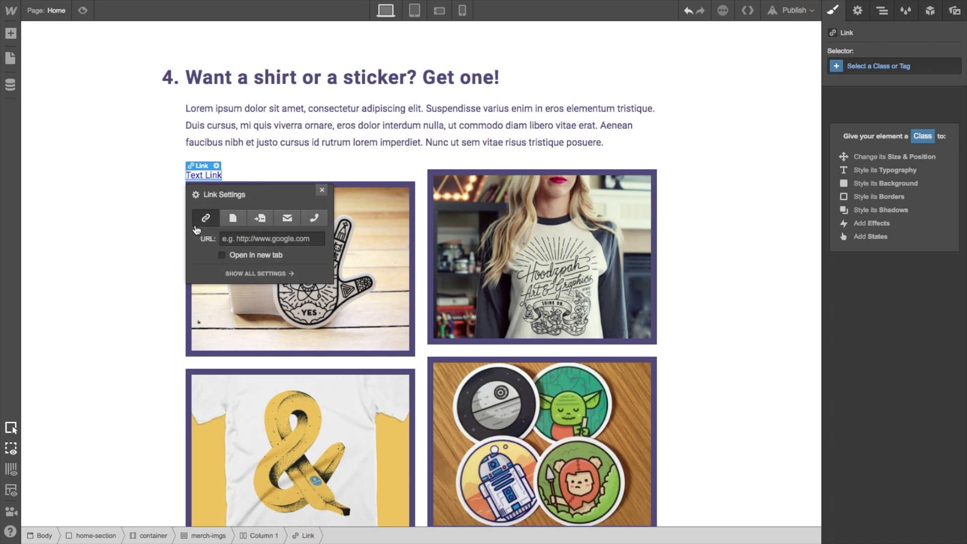
pyautogui.click(225, 173)
pyautogui.click(207, 175)
pyautogui.press('Delete')
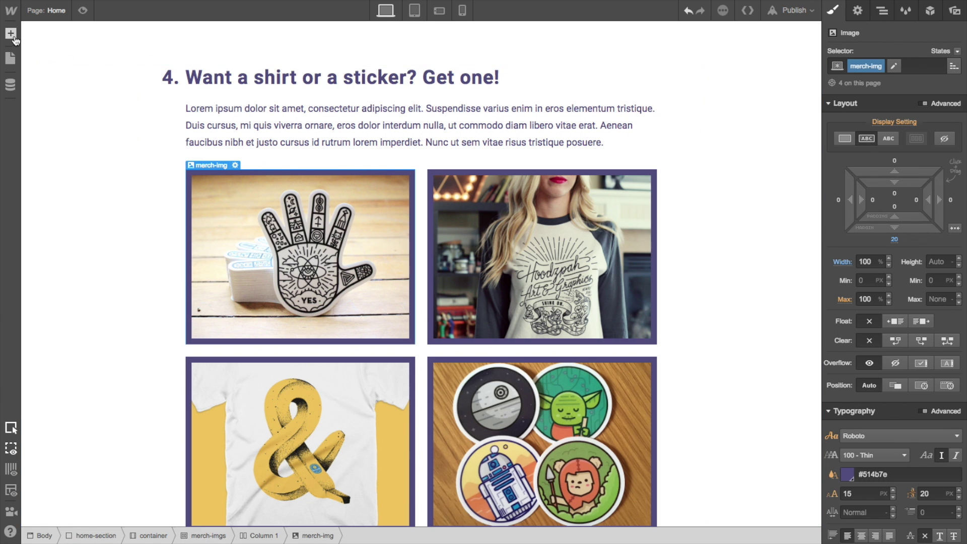
# Add a Link Block above the first merch image and move the hand sticker image into it
pyautogui.press('a')
pyautogui.moveTo(153, 209); pyautogui.dragTo(205, 207)
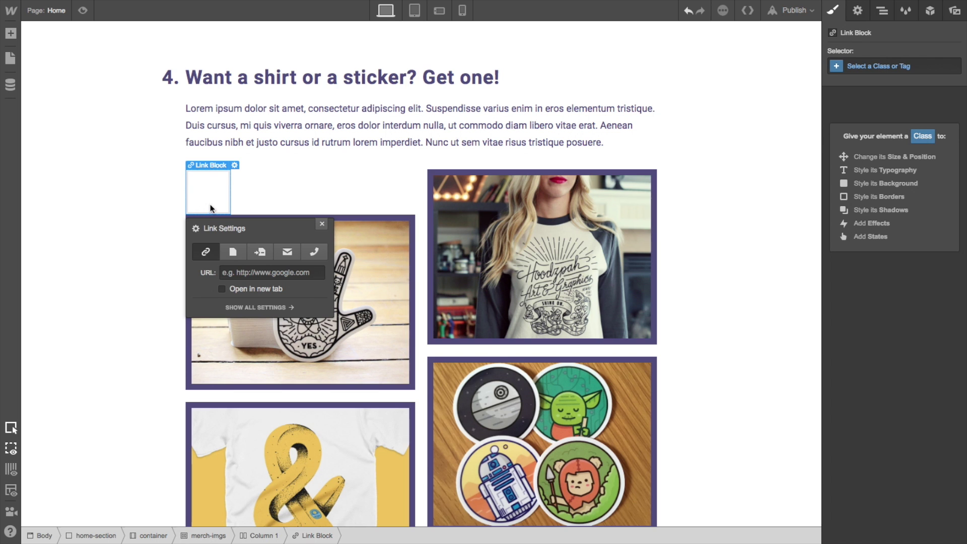
pyautogui.click(386, 297)
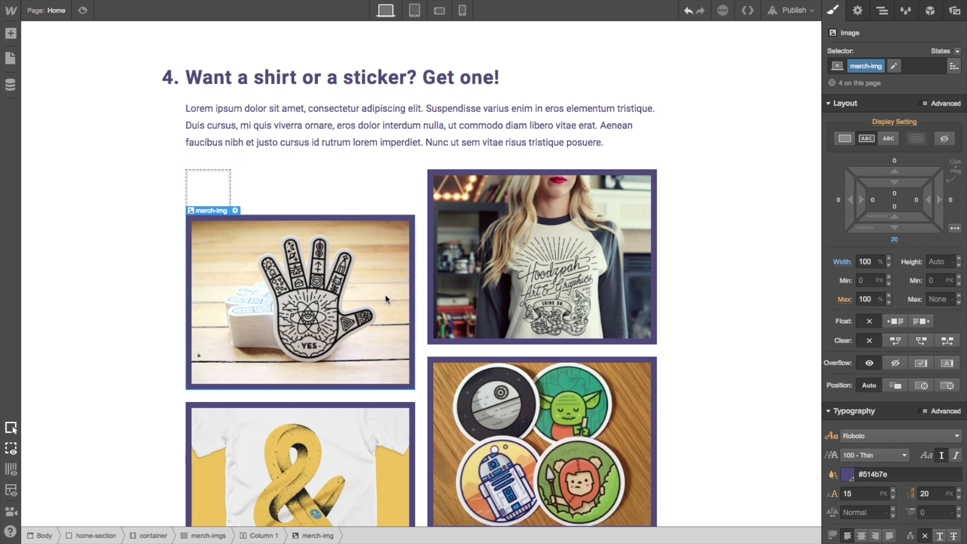
pyautogui.moveTo(234, 279); pyautogui.dragTo(211, 192)
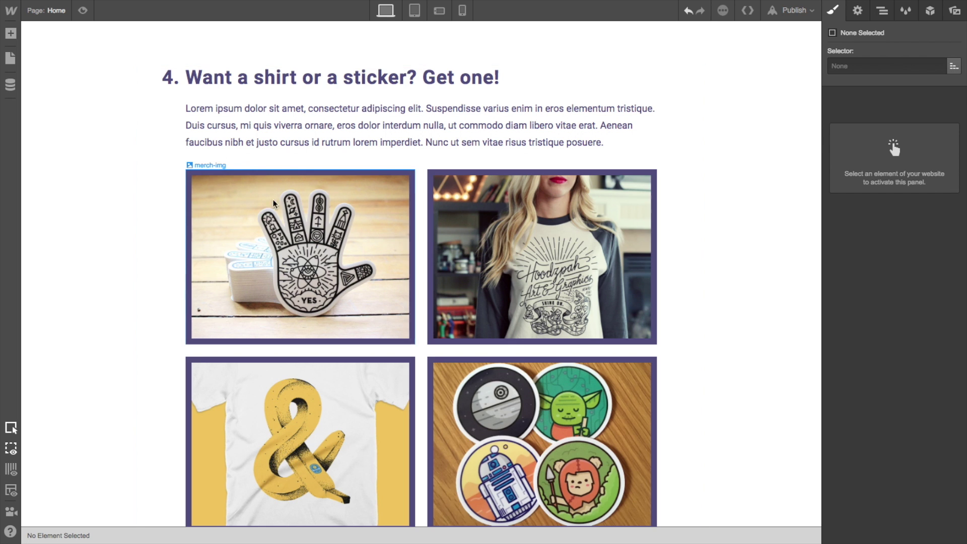
# Set the hand sticker's wrapping link URL to google.com
pyautogui.click(884, 9)
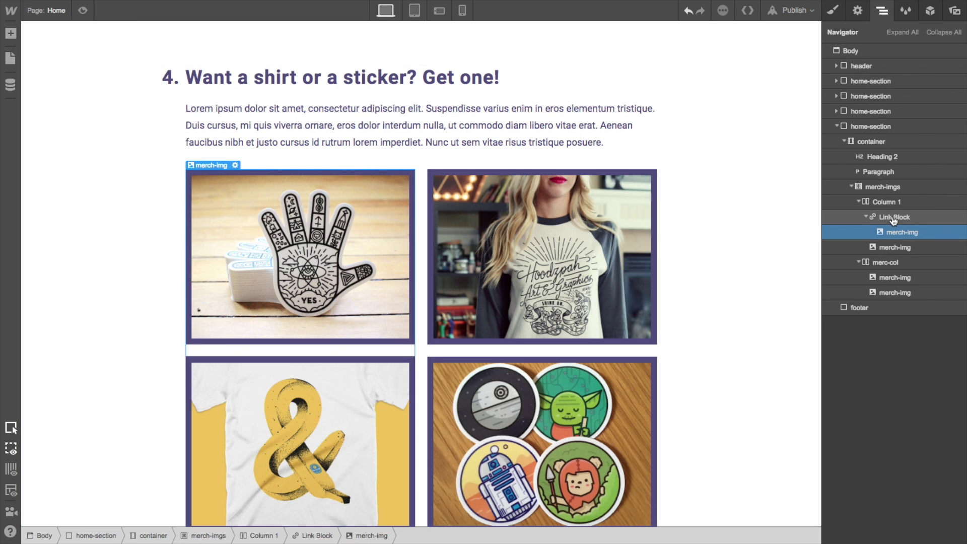
pyautogui.click(893, 218)
pyautogui.click(235, 166)
pyautogui.click(282, 416)
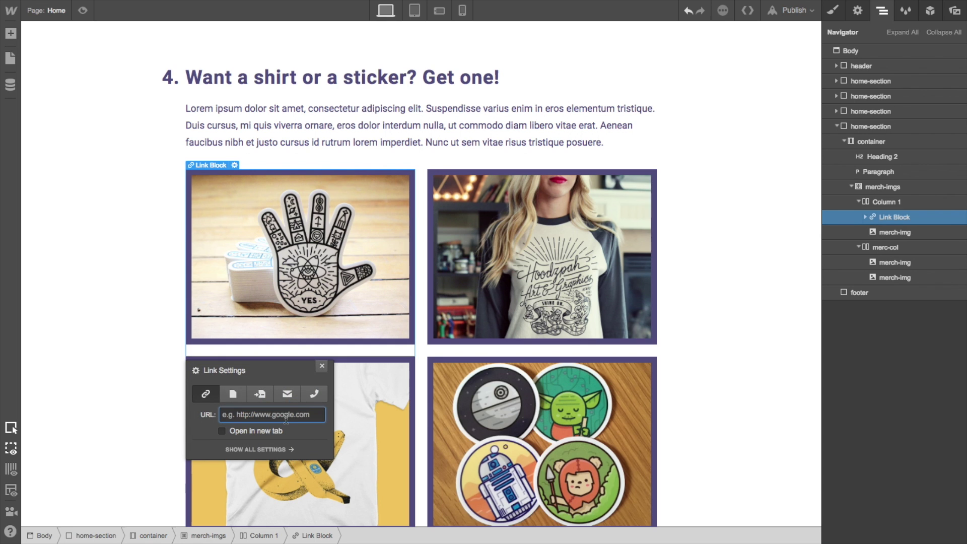
pyautogui.write('google.com')
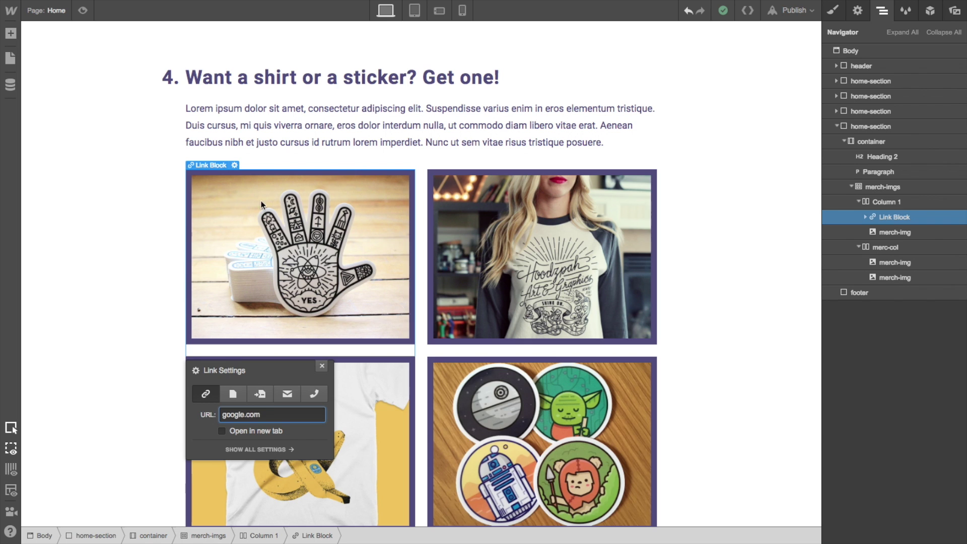
pyautogui.click(126, 235)
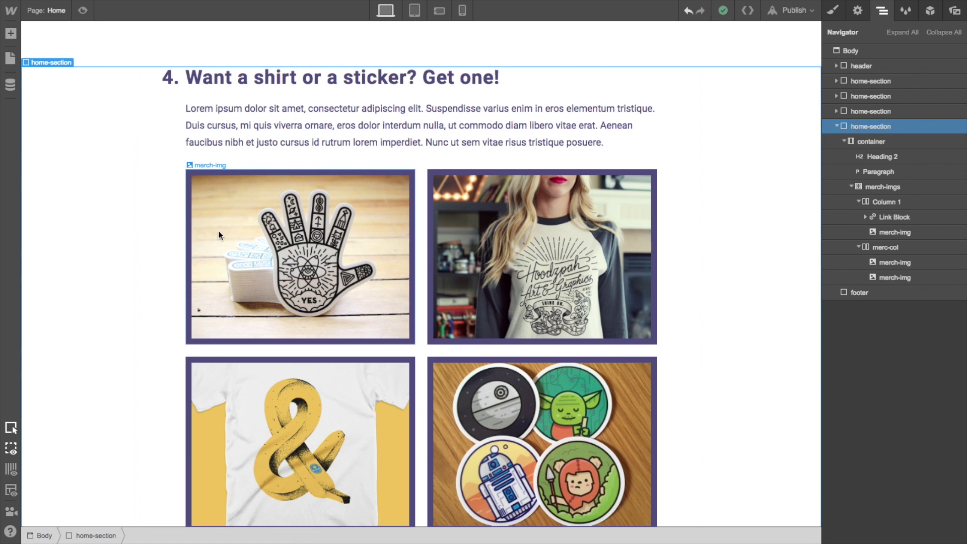
# Wrap the ampersand t-shirt image in a Link Block and delete the stray empty link
pyautogui.click(11, 33)
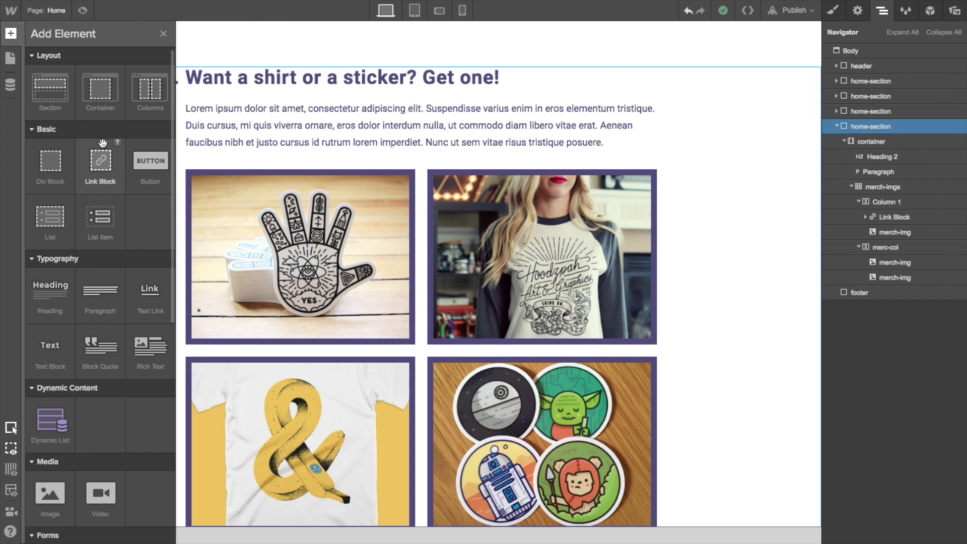
pyautogui.moveTo(232, 206); pyautogui.dragTo(448, 234)
pyautogui.press('super+z')
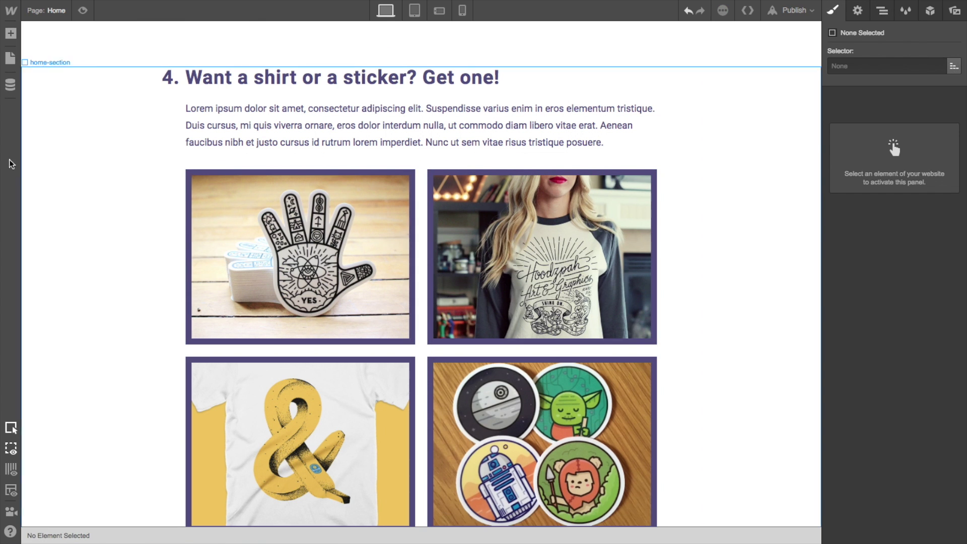
pyautogui.click(11, 33)
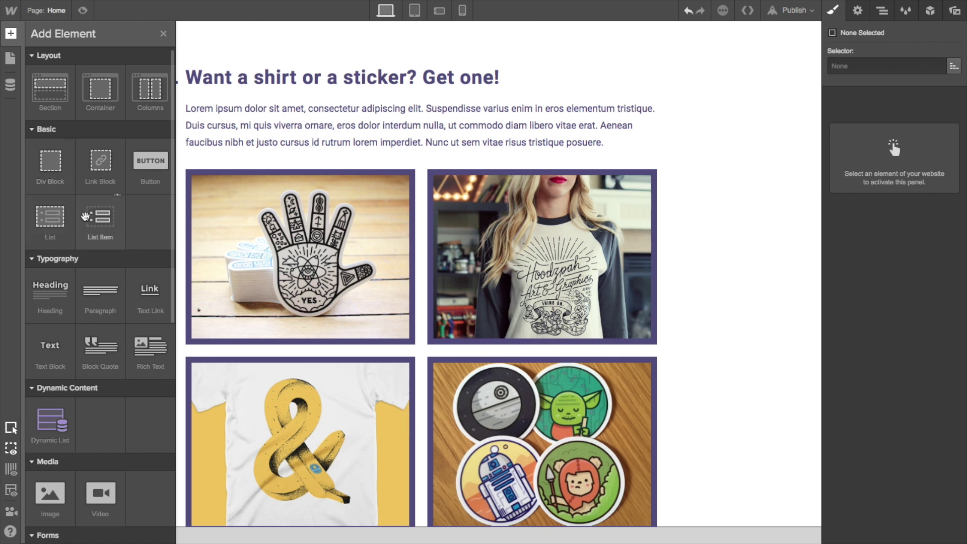
pyautogui.moveTo(108, 174); pyautogui.dragTo(411, 382)
pyautogui.scroll(-5, 365, 389)
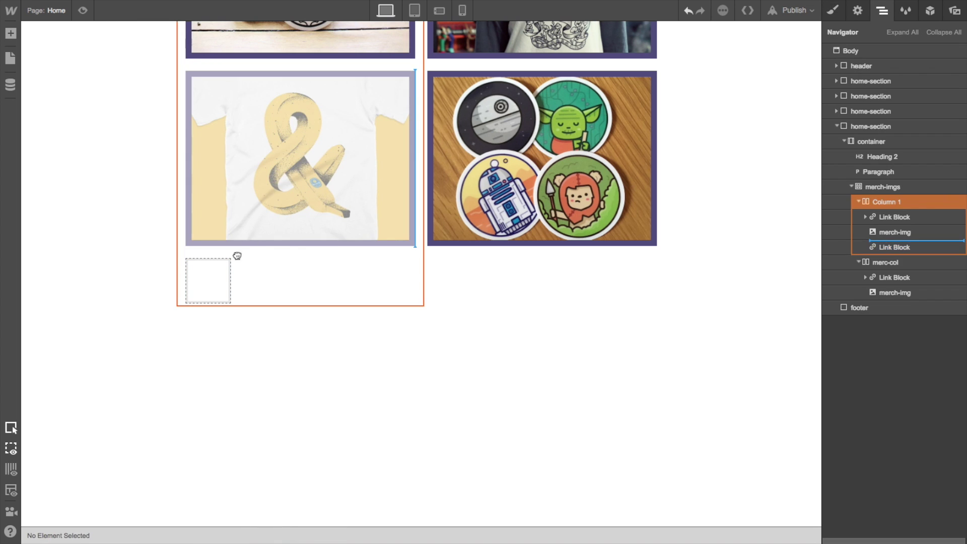
pyautogui.click(215, 274)
pyautogui.press('Delete')
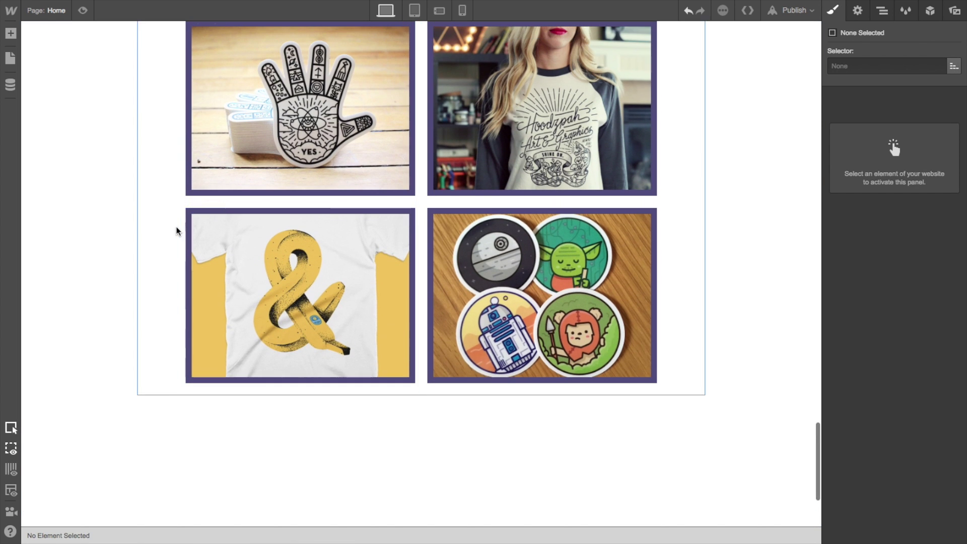
pyautogui.click(268, 242)
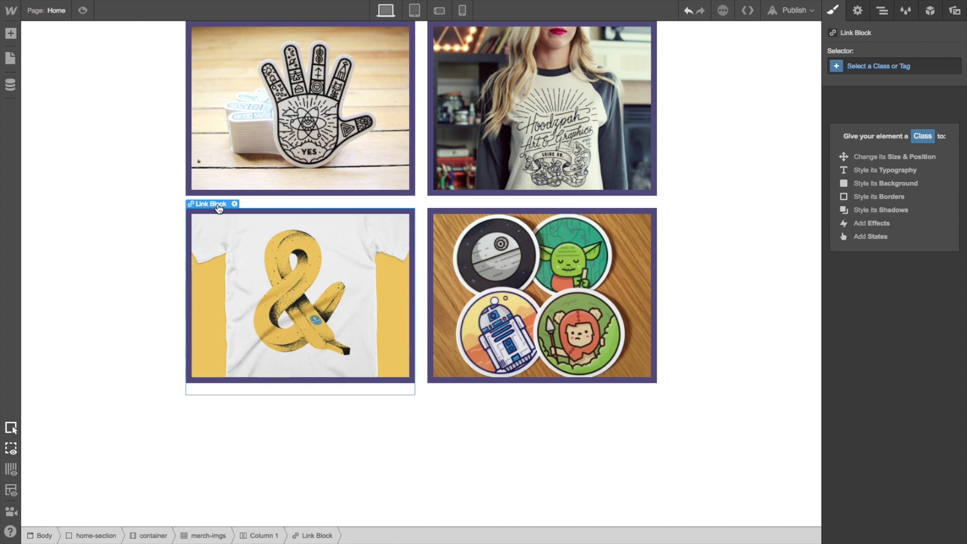
# Add a Link Block below the stickers image, then delete the leftover empty link element
pyautogui.click(518, 300)
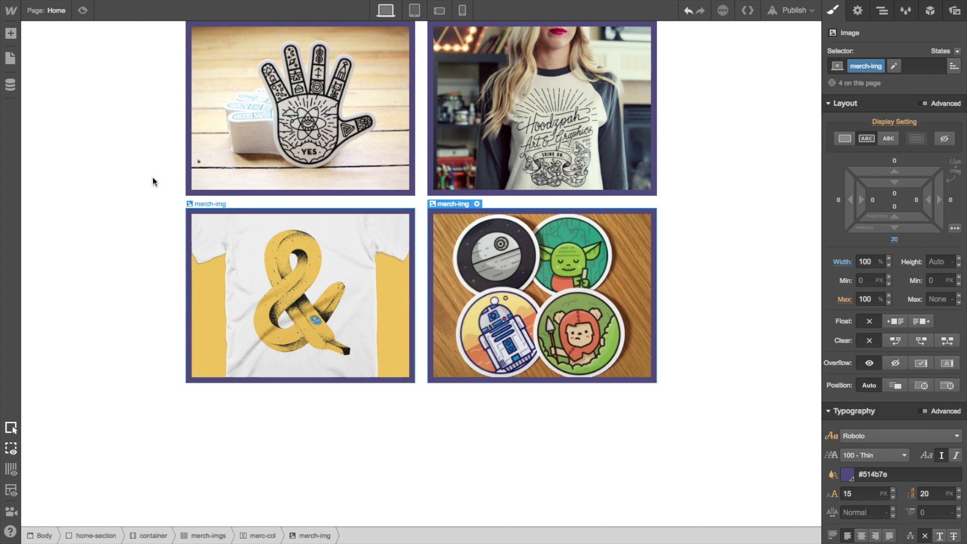
pyautogui.click(11, 34)
pyautogui.moveTo(101, 160); pyautogui.dragTo(612, 285)
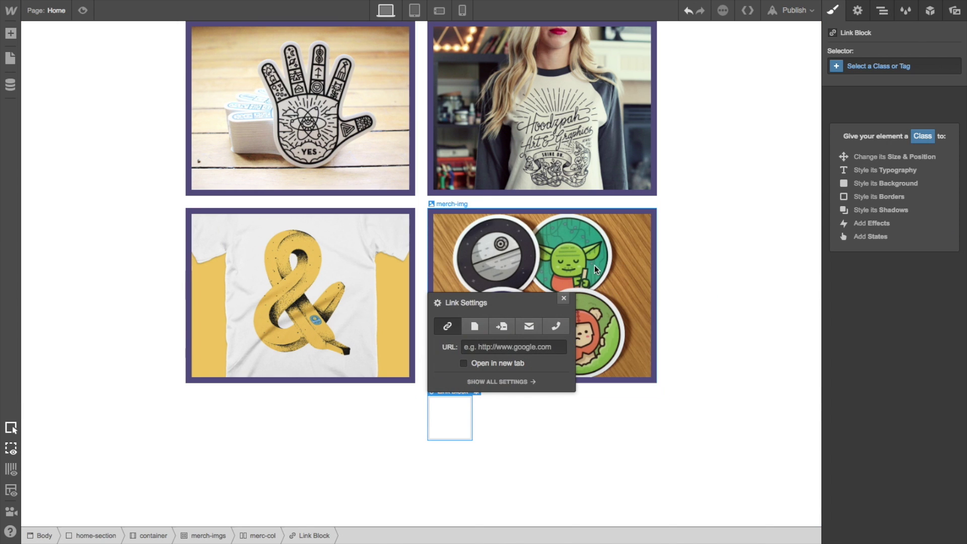
pyautogui.click(453, 412)
pyautogui.press('Delete')
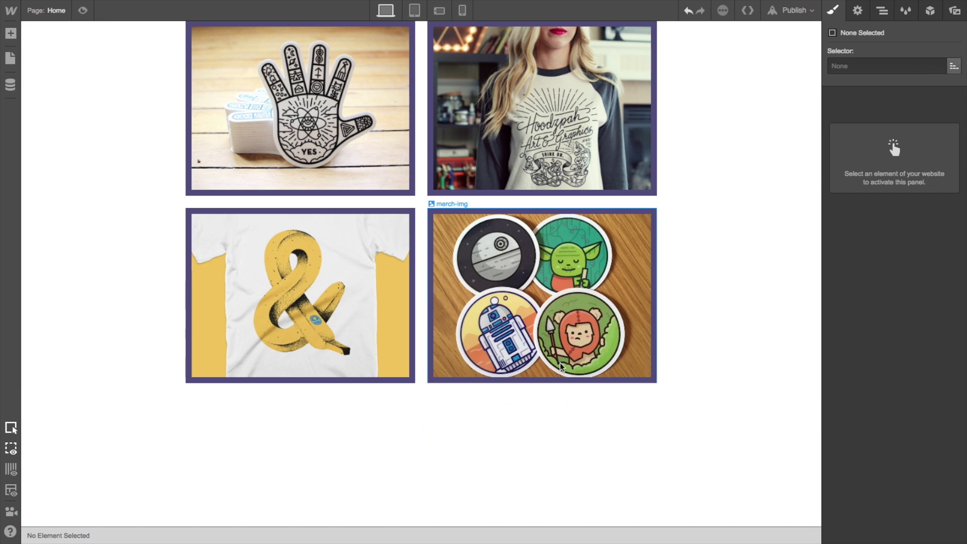
pyautogui.scroll(7, 744, 275)
pyautogui.scroll(-4, 744, 276)
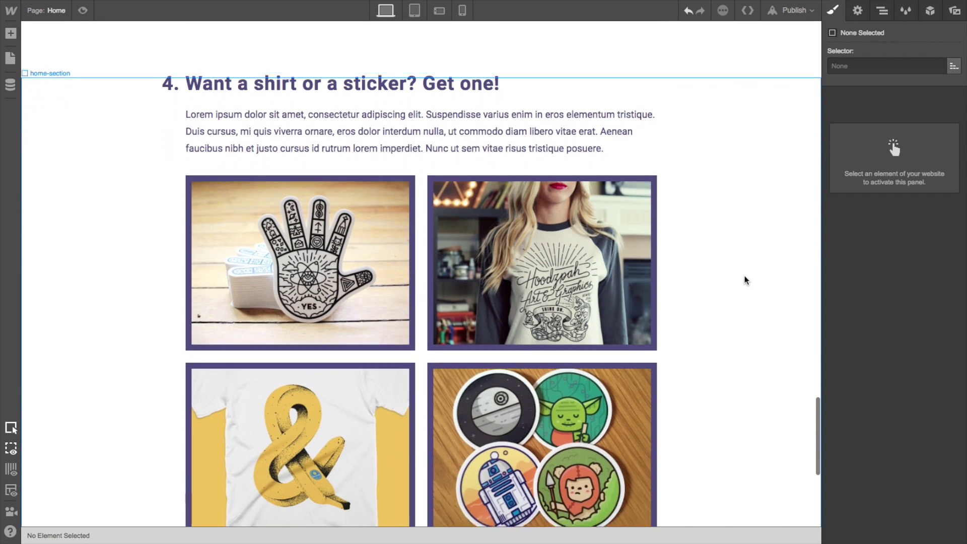
pyautogui.scroll(-3, 784, 252)
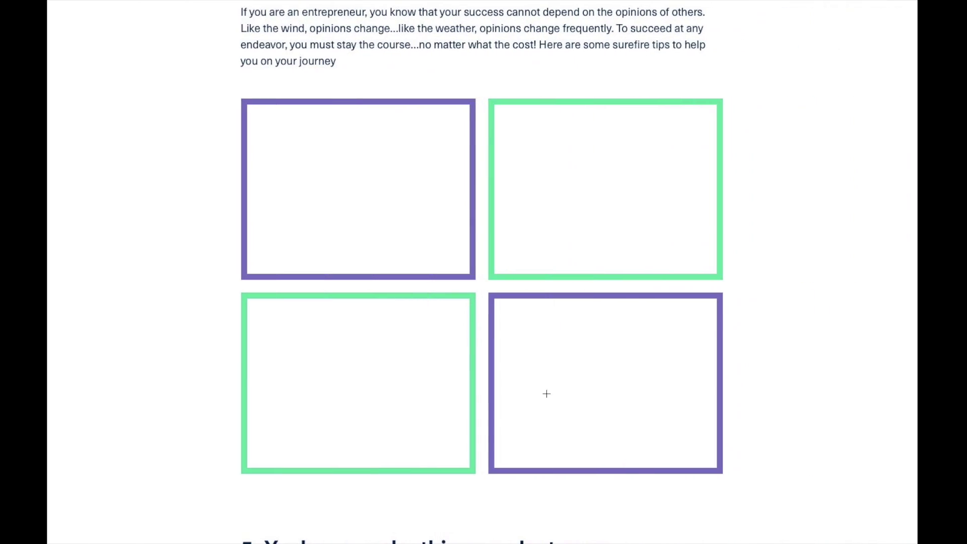
pyautogui.scroll(-2, 540, 396)
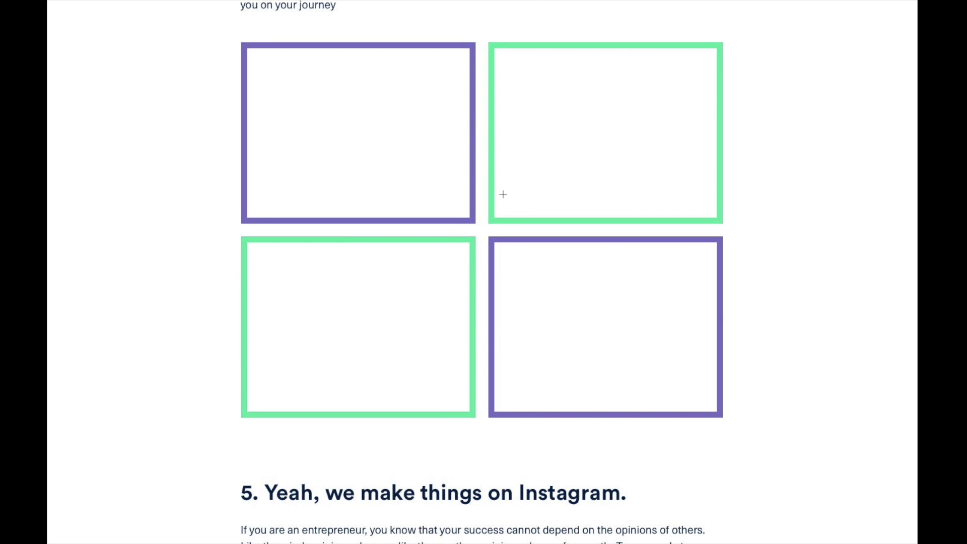
pyautogui.scroll(-12, 528, 157)
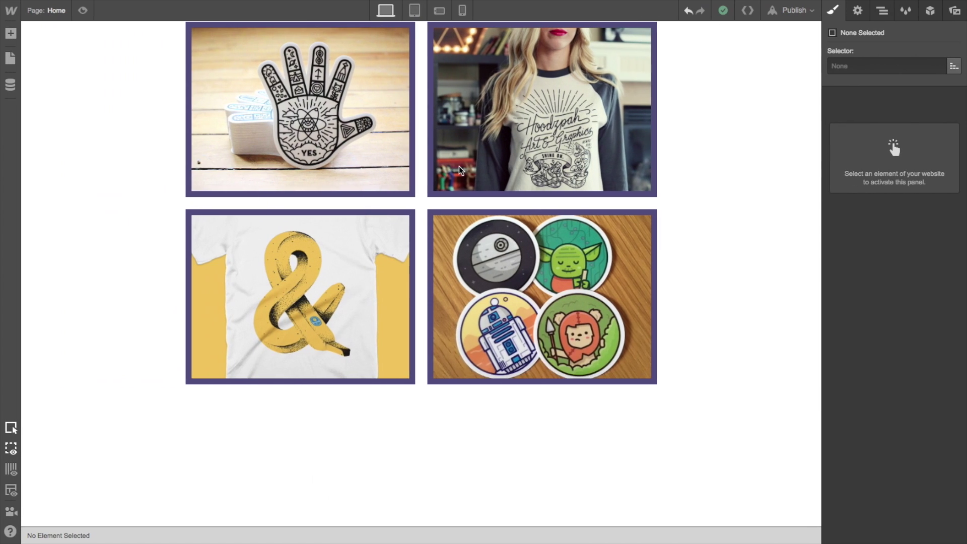
pyautogui.scroll(3, 458, 165)
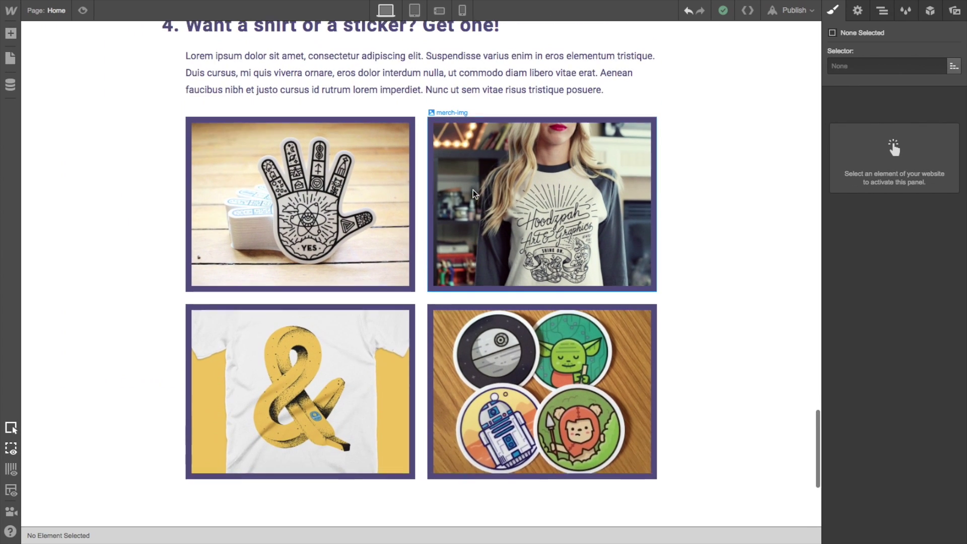
pyautogui.scroll(-1, 472, 190)
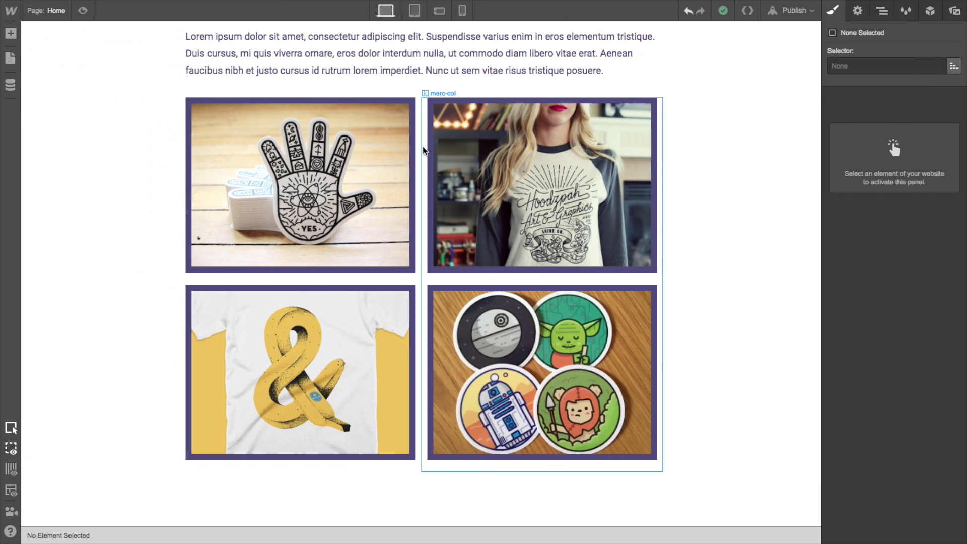
# Duplicate the collapsed shirt-and-sticker section in the Navigator with an Alt-drag
pyautogui.scroll(3, 423, 151)
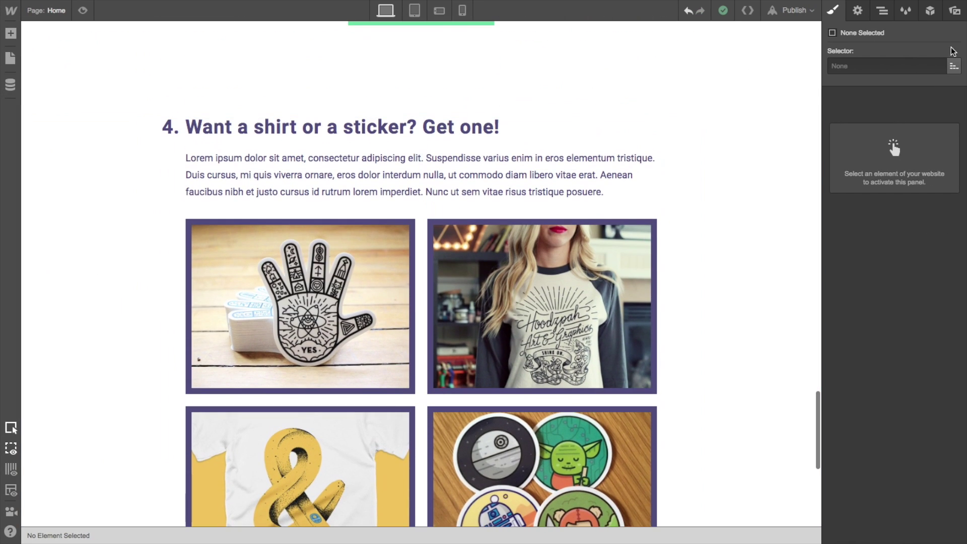
pyautogui.click(882, 10)
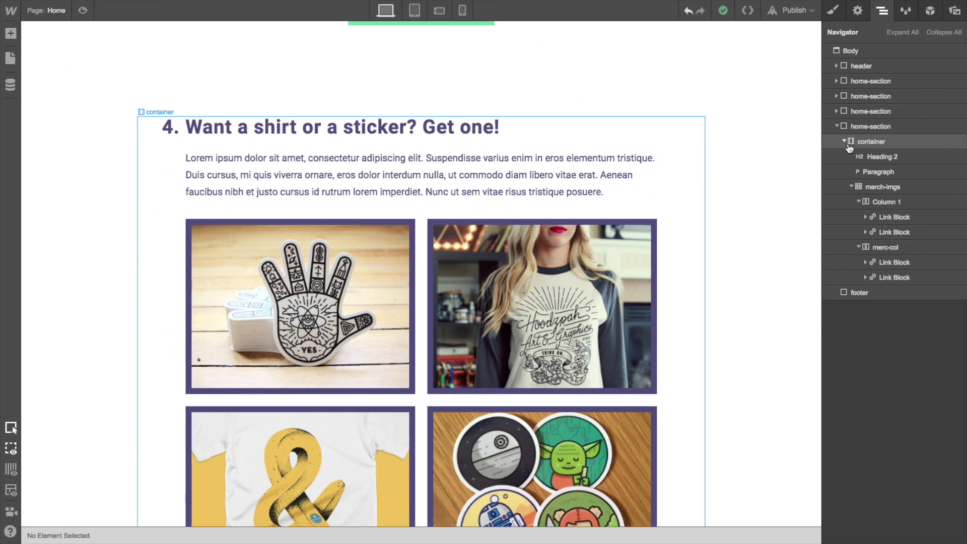
pyautogui.click(837, 127)
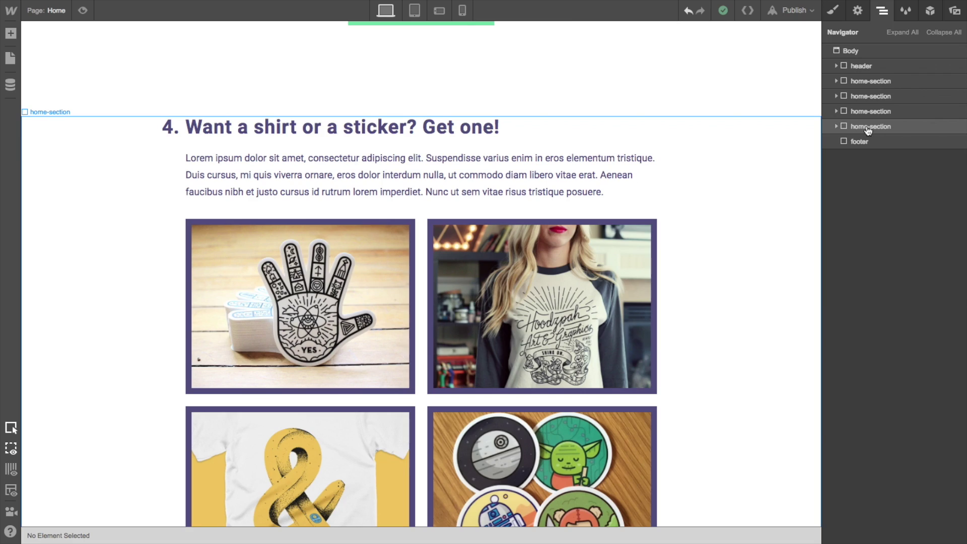
pyautogui.moveTo(867, 130); pyautogui.dragTo(877, 145)
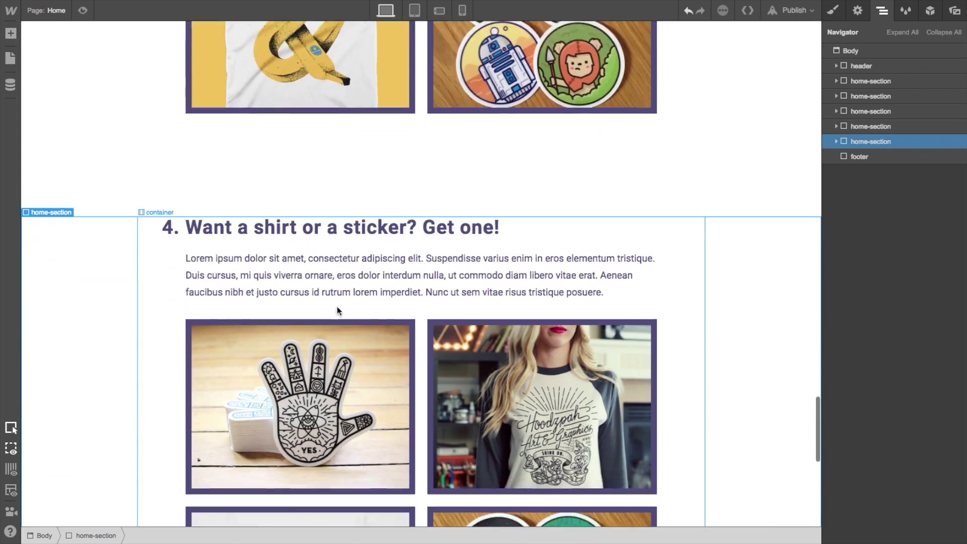
pyautogui.scroll(-3, 337, 306)
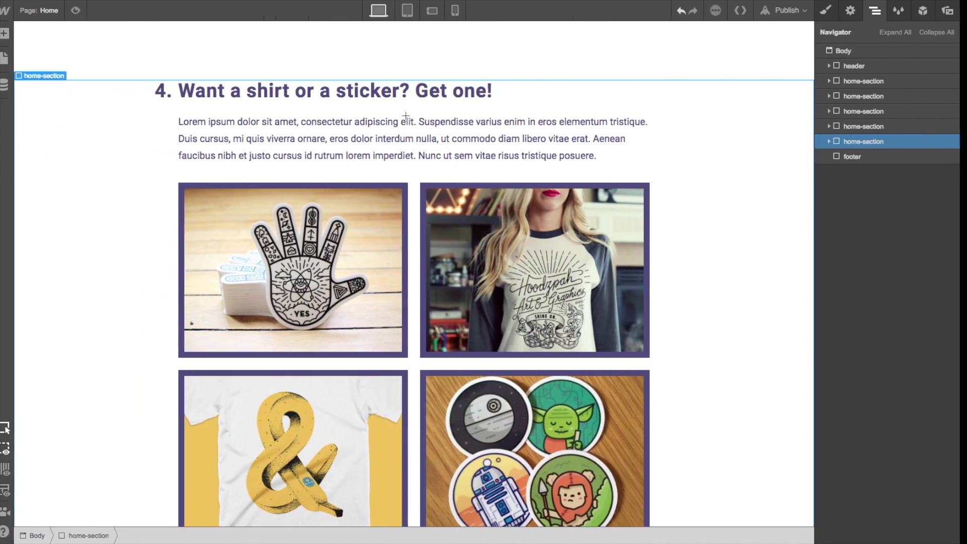
# Retitle the copied heading to '5. Yeah, we make things on Instagram'
pyautogui.click(397, 89)
pyautogui.doubleClick(397, 88)
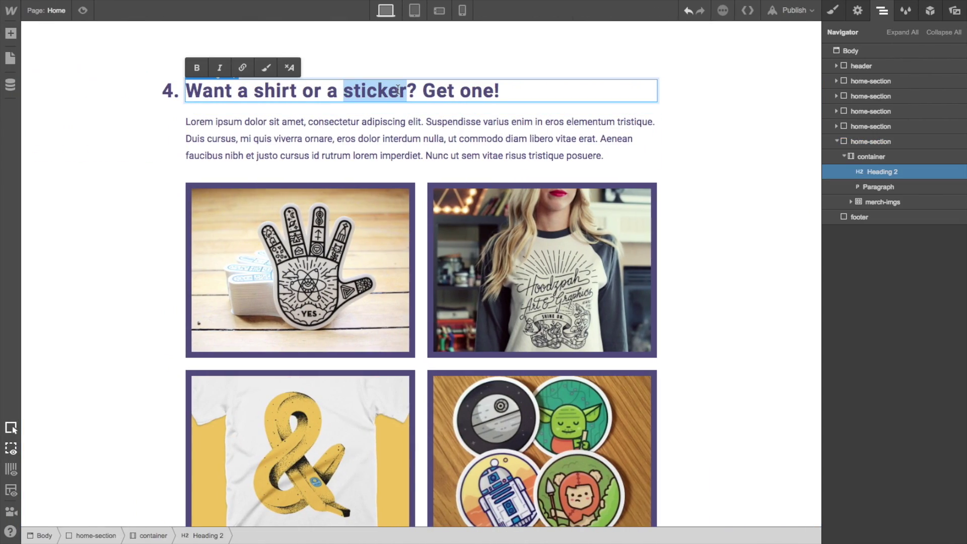
pyautogui.doubleClick(167, 90)
pyautogui.write('5')
pyautogui.press('Right')
pyautogui.hotkey('shift', 'End')
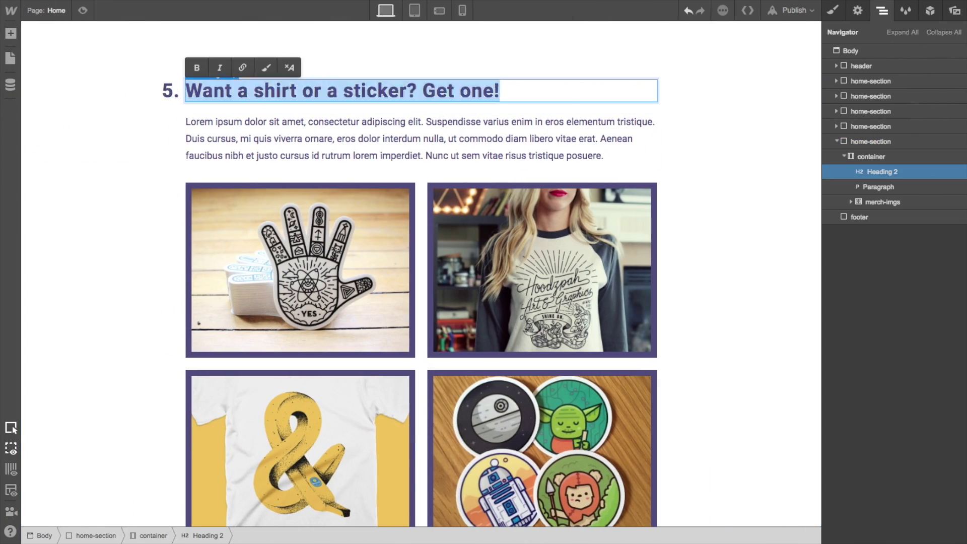
pyautogui.write('Yeah, we h')
pyautogui.press('BackSpace')
pyautogui.press('BackSpace')
pyautogui.press('BackSpace')
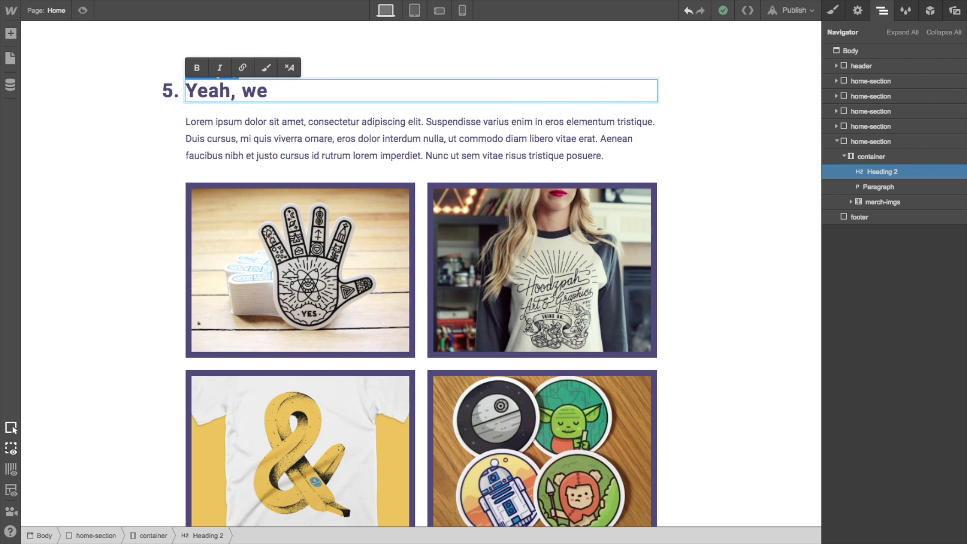
pyautogui.write('make things on Instagram')
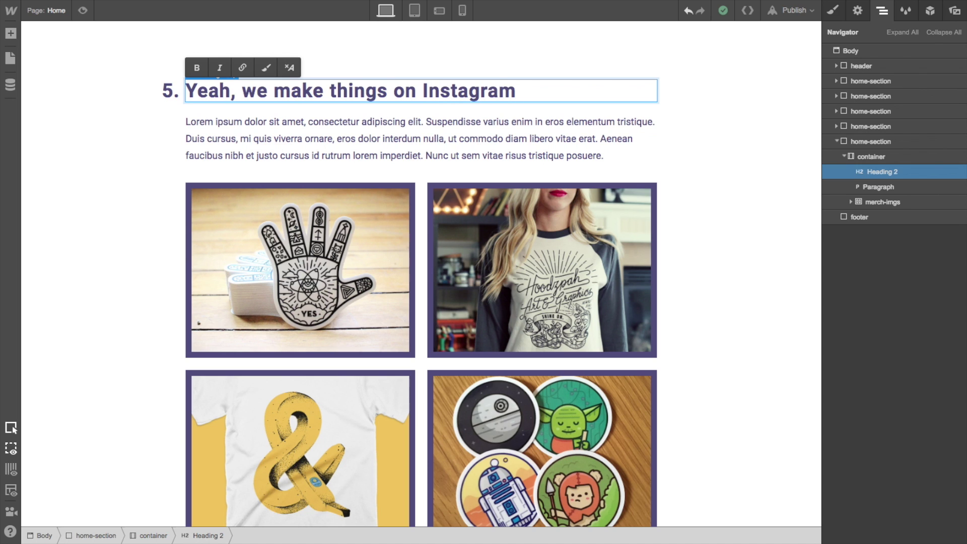
# Delete the merch-imgs photo grid from the copied Instagram section
pyautogui.click(739, 118)
pyautogui.click(476, 213)
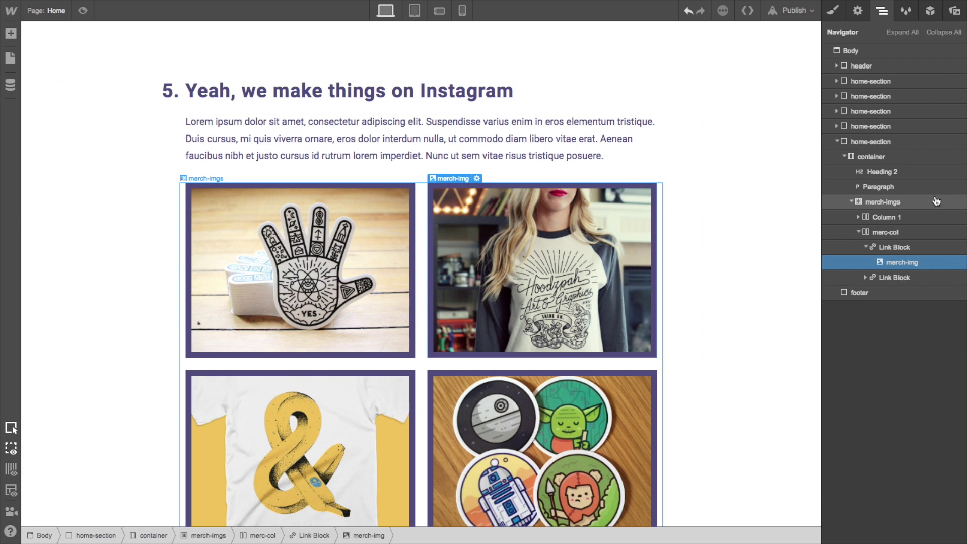
pyautogui.click(891, 202)
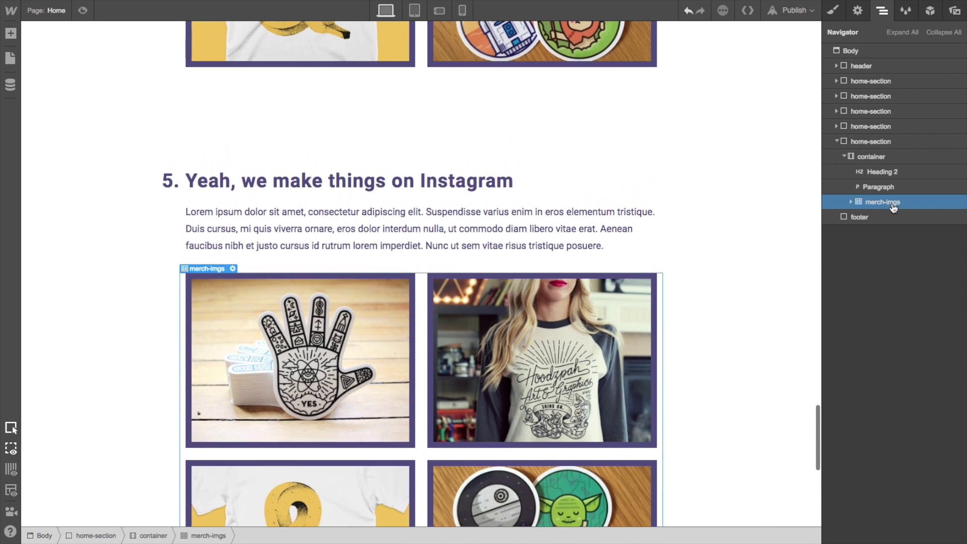
pyautogui.press('Delete')
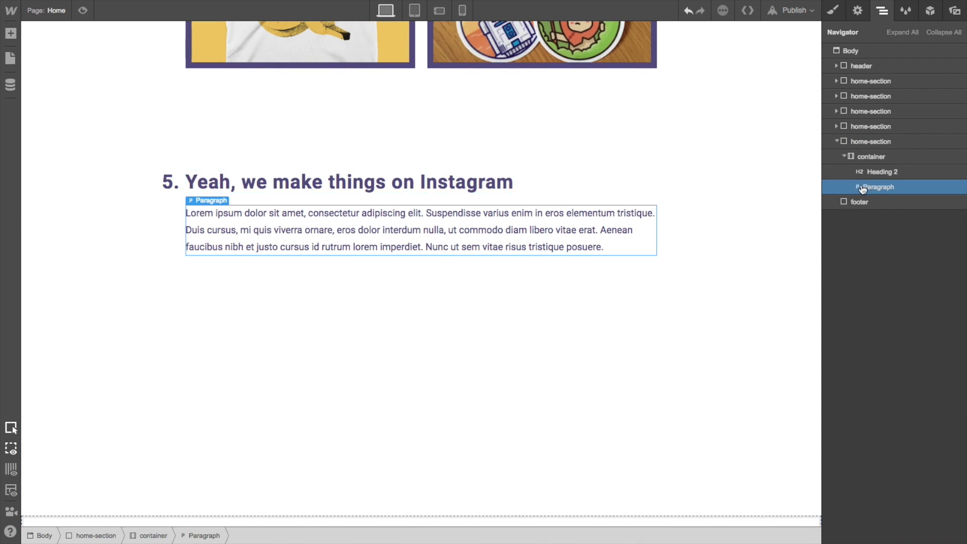
pyautogui.scroll(-2, 404, 267)
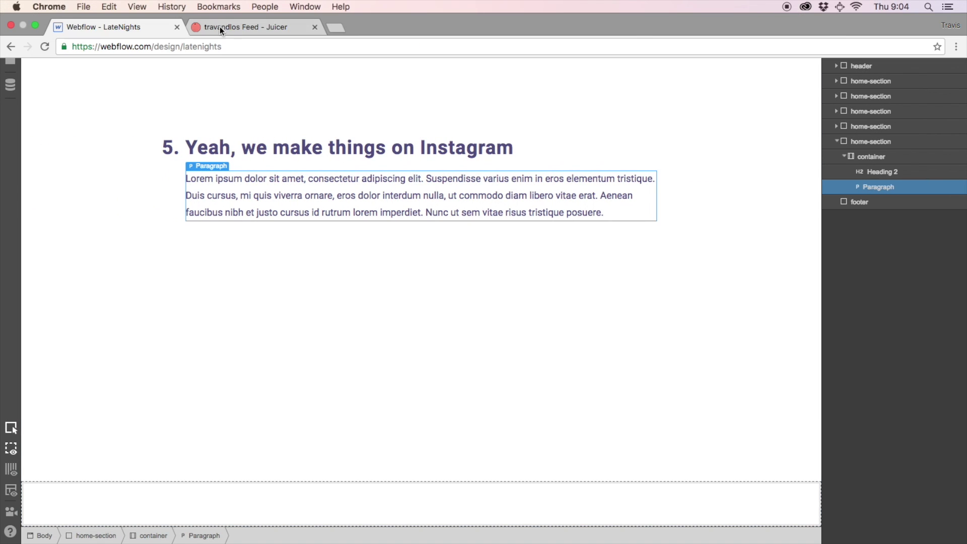
# Show the travandlos feed's Embed In Your Site code in Juicer and select all of it
pyautogui.click(238, 28)
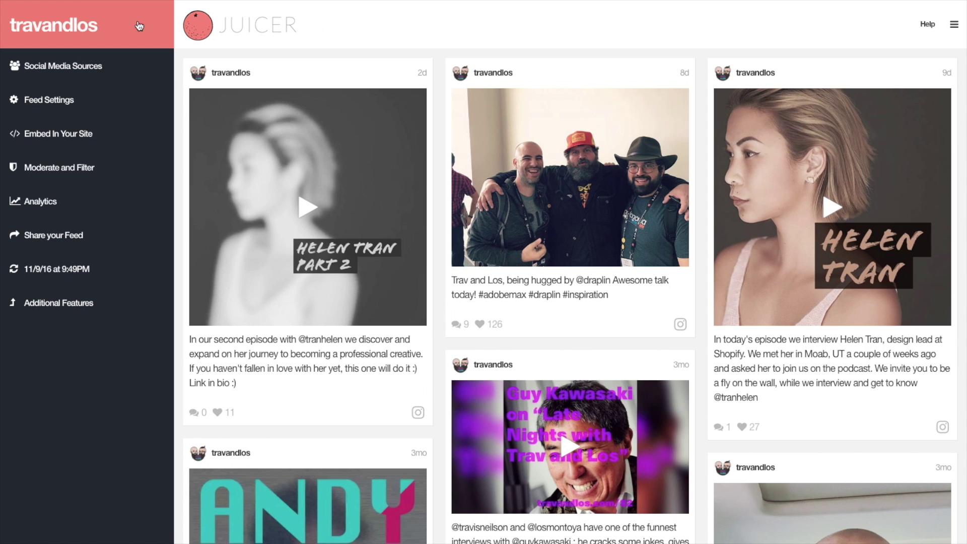
pyautogui.moveTo(233, 190)
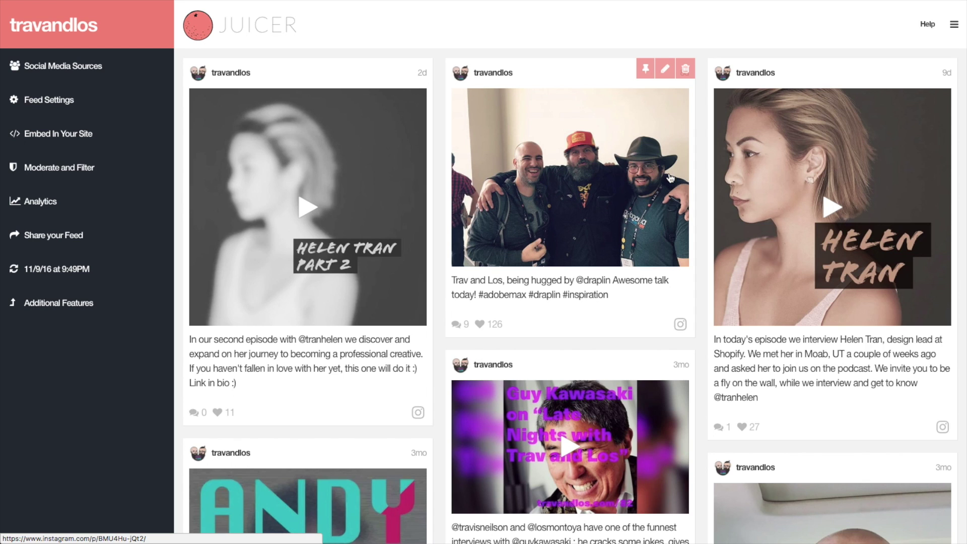
pyautogui.scroll(-3, 775, 164)
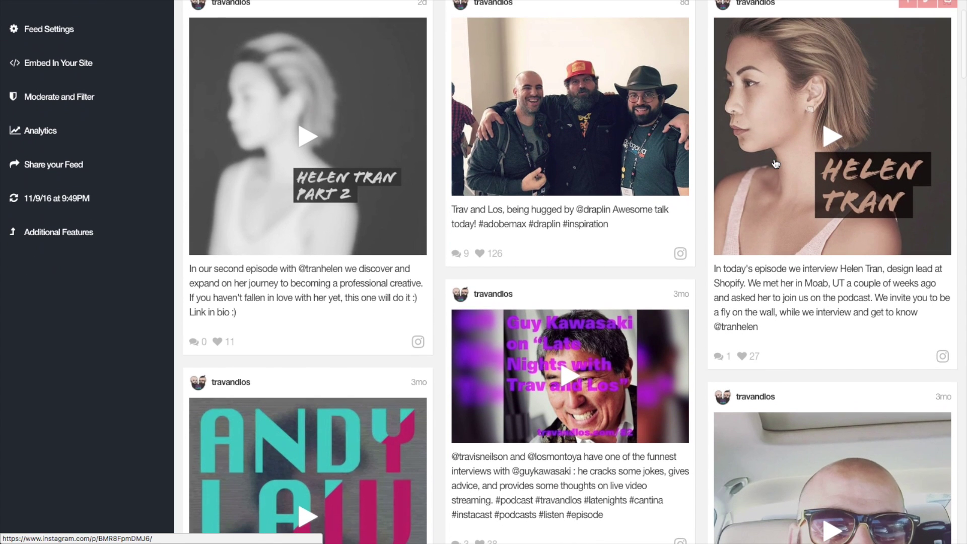
pyautogui.scroll(3, 775, 164)
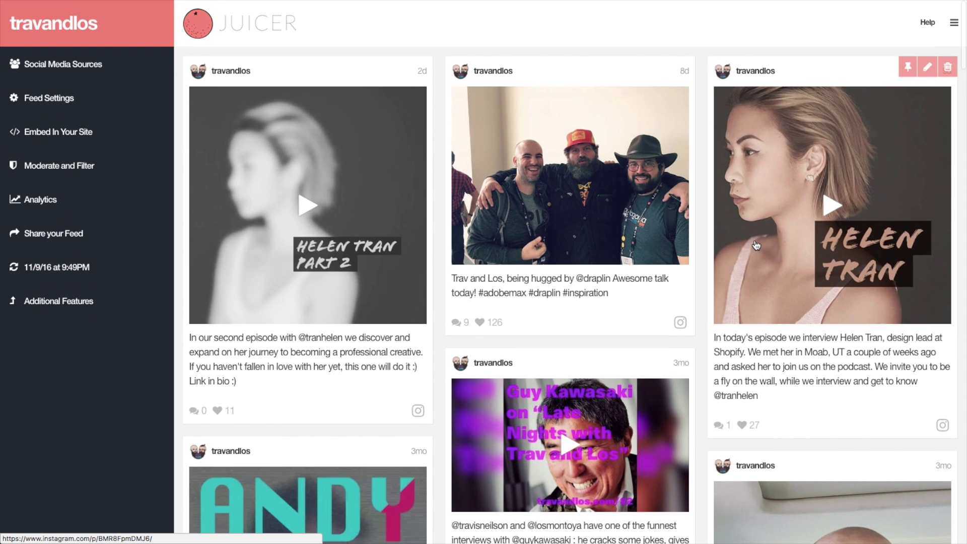
pyautogui.scroll(-7, 290, 252)
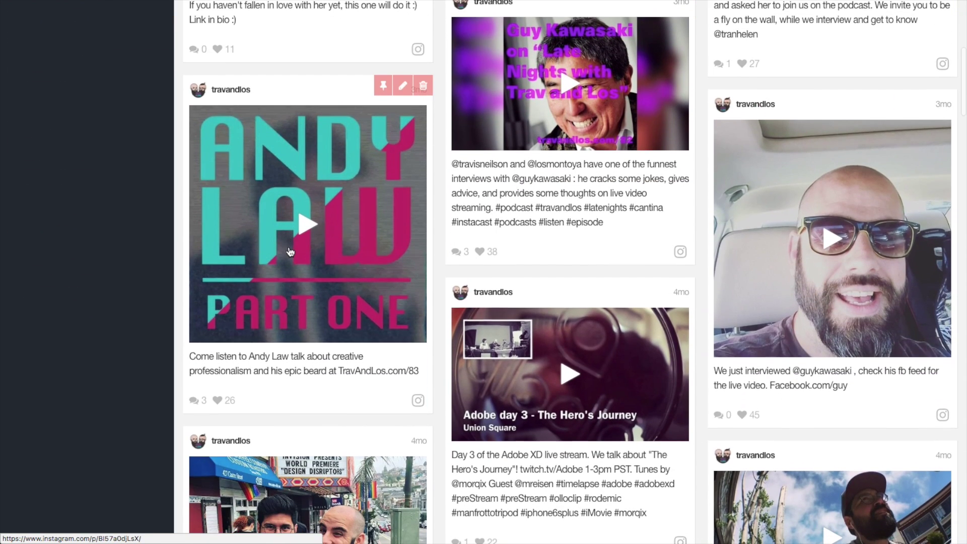
pyautogui.scroll(-3, 290, 252)
pyautogui.scroll(3, 290, 251)
pyautogui.scroll(-6, 467, 159)
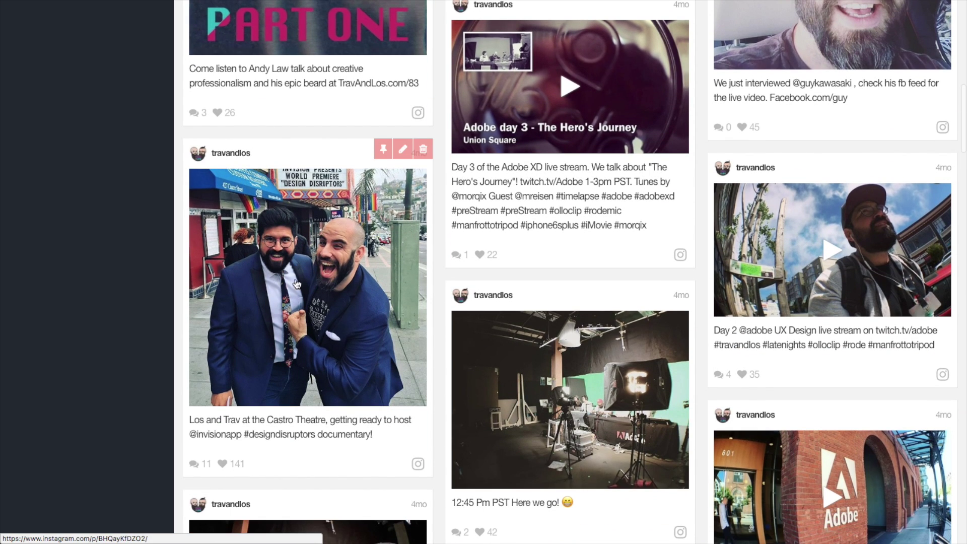
pyautogui.scroll(15, 349, 289)
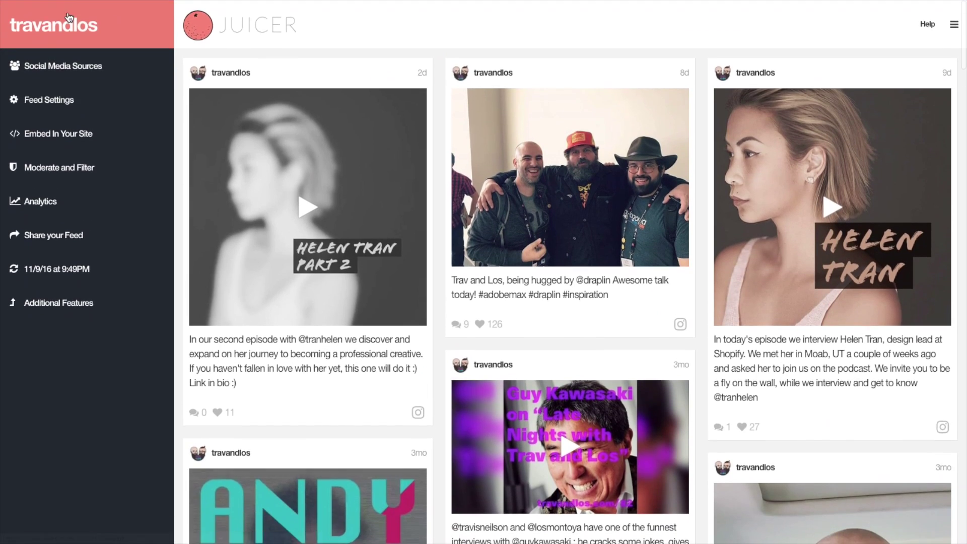
pyautogui.click(68, 141)
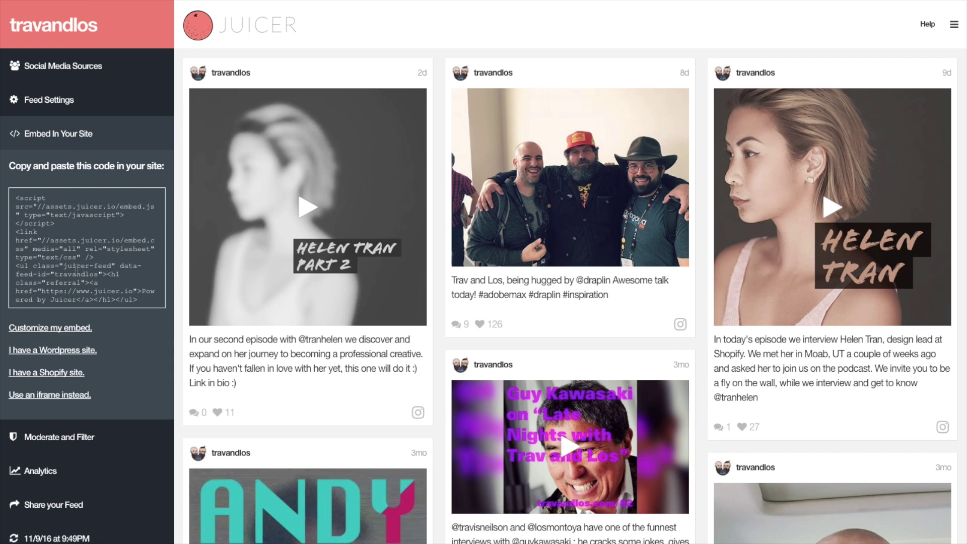
pyautogui.click(76, 269)
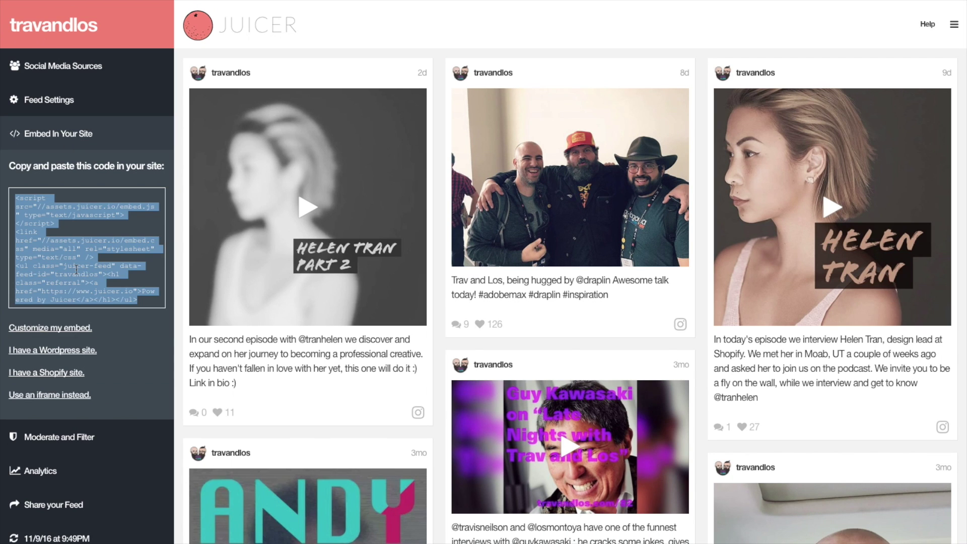
# Paste the Juicer code into an HTML Embed below the Instagram paragraph, then bring up Publish
pyautogui.moveTo(537, 4)
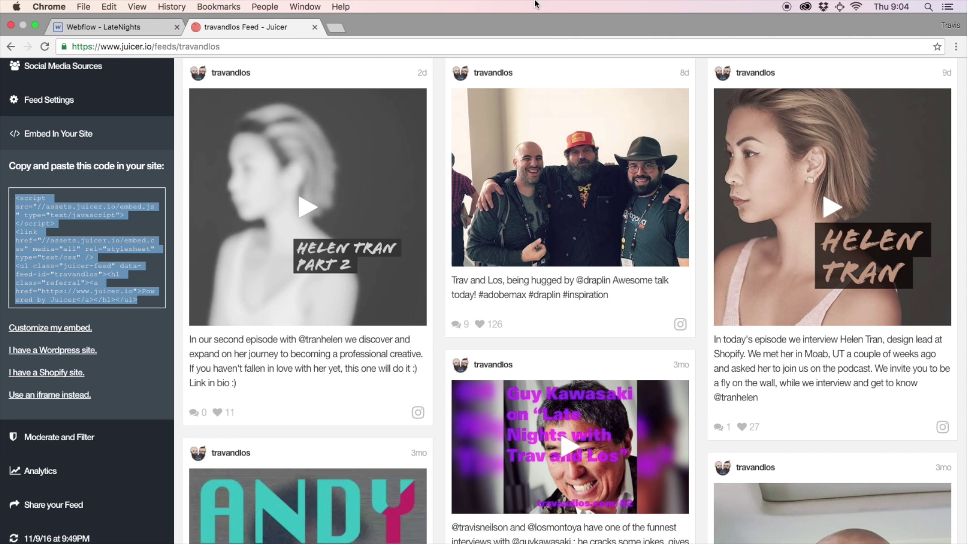
pyautogui.click(128, 26)
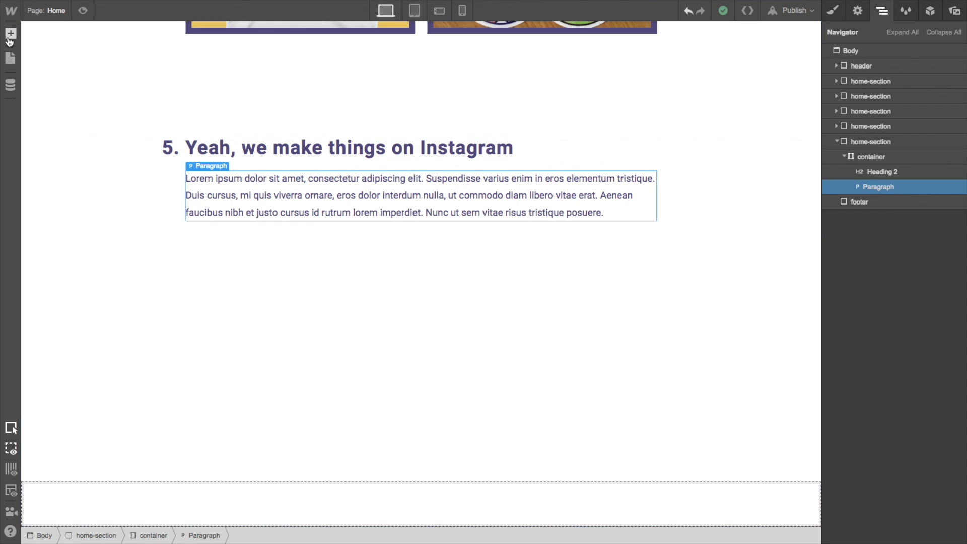
pyautogui.click(10, 33)
pyautogui.scroll(-5, 57, 193)
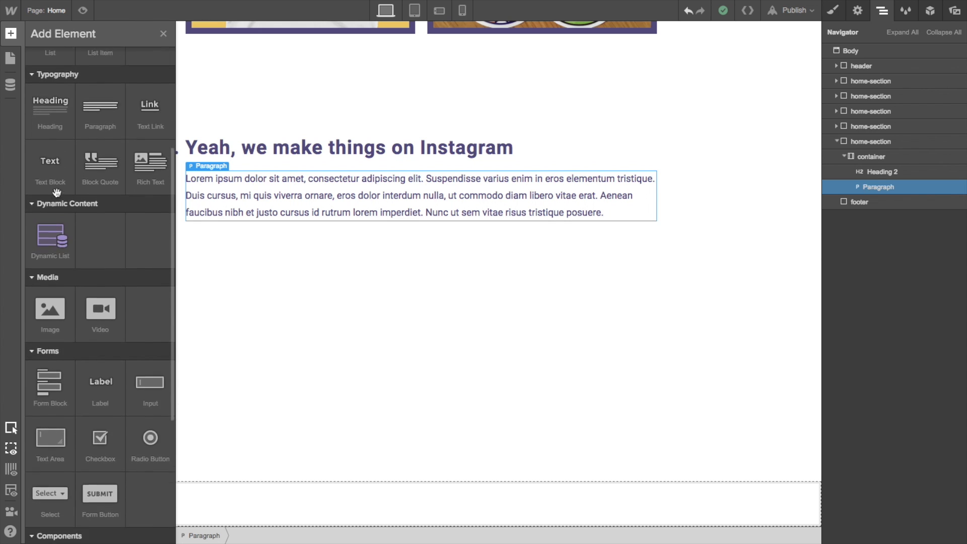
pyautogui.scroll(-5, 57, 192)
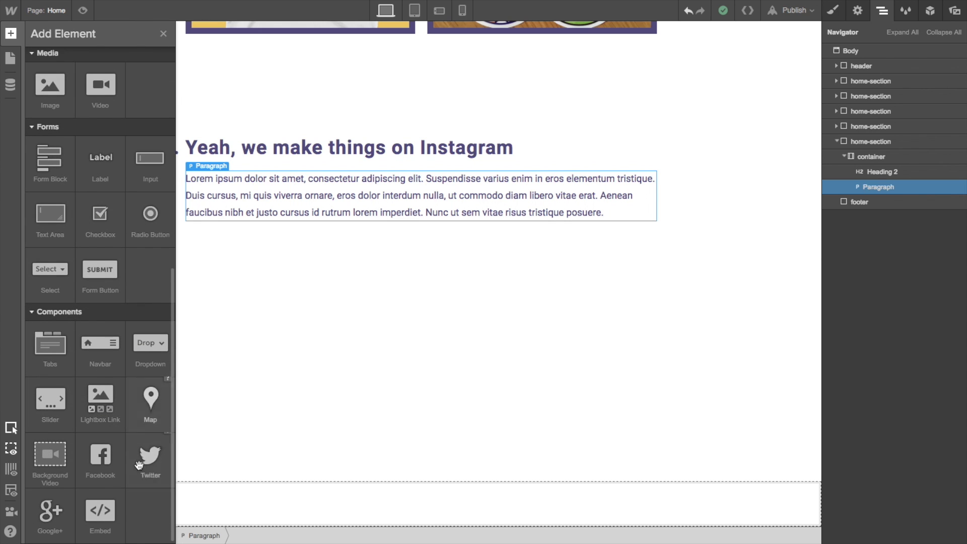
pyautogui.moveTo(101, 516); pyautogui.dragTo(261, 226)
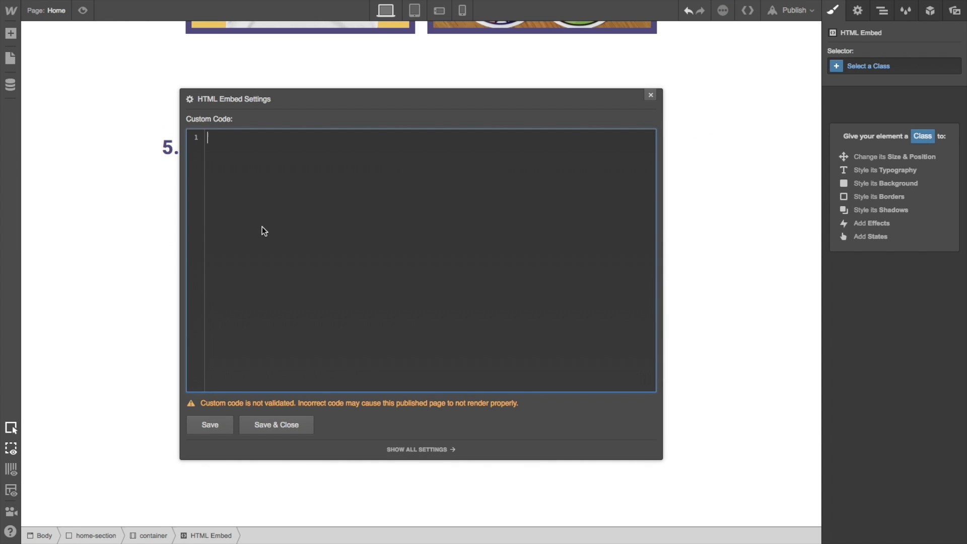
pyautogui.write('<script src="https://assets.juicer.io/embed.js" type="text/javascript"></script> <link href="https://assets.juicer.io/embed.css" media="all" rel="stylesheet" type="text/css" /> <ul class="juicer-feed" data-feed-id="travandlos"><h1 class="referral"><a href="https://www.juicer.io">Powered by Juicer</a></h1></ul>')
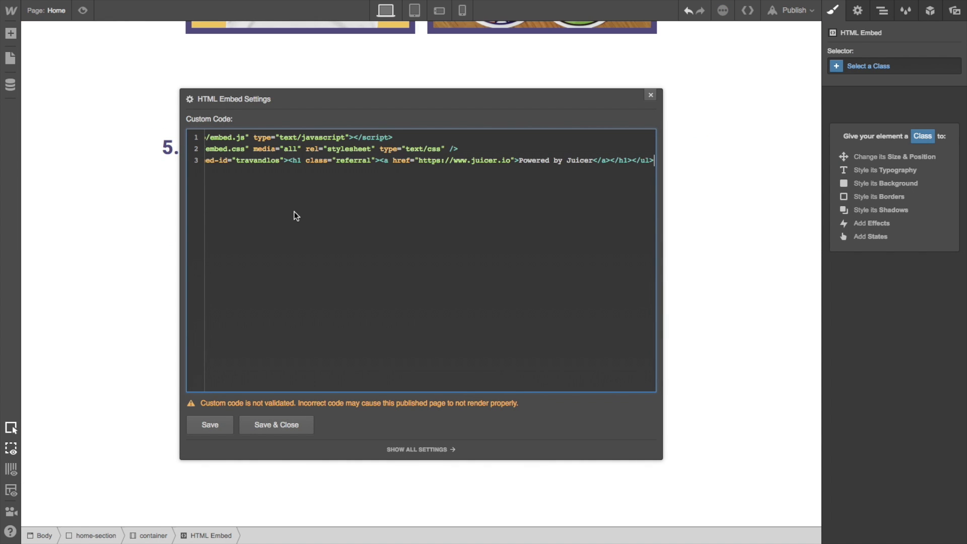
pyautogui.click(281, 424)
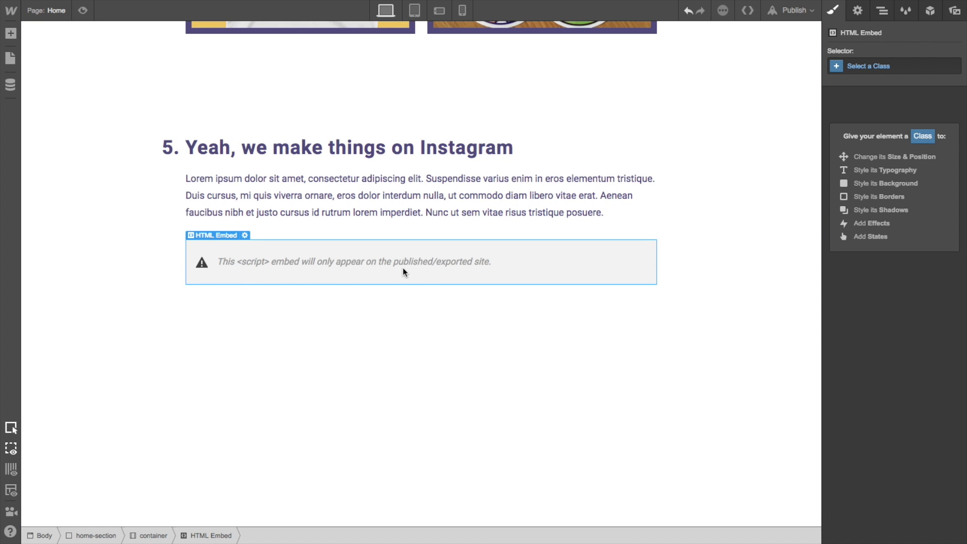
pyautogui.click(662, 324)
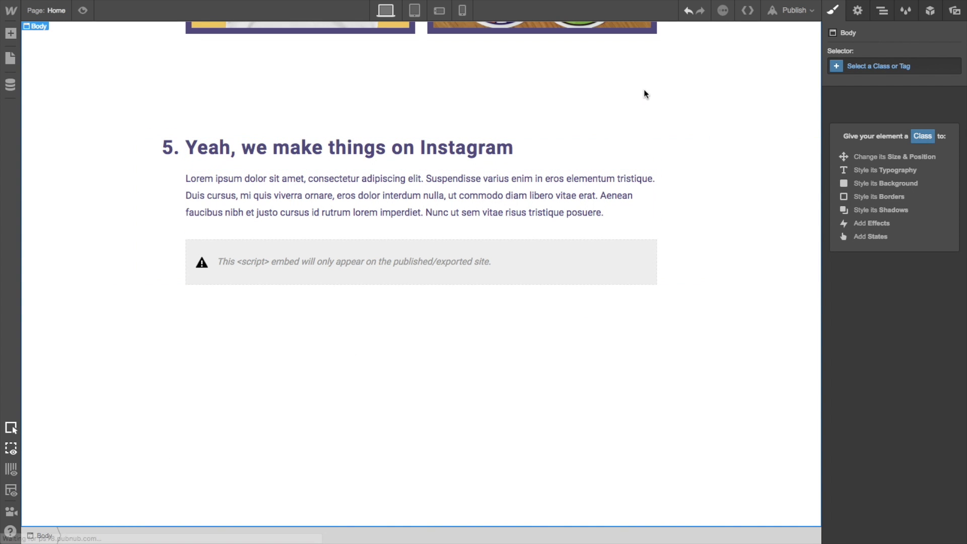
pyautogui.click(813, 18)
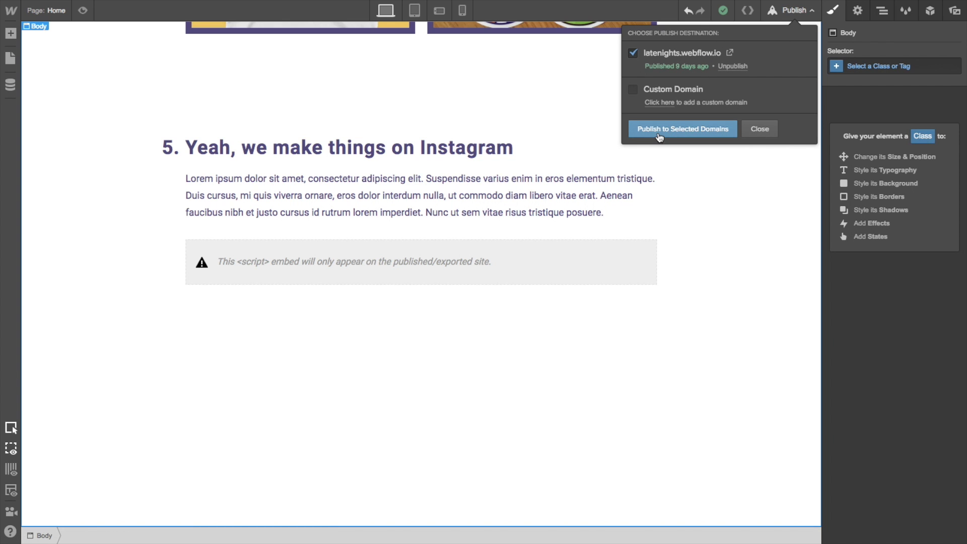
# Publish to the selected domain latenights.webflow.io and launch the live site in a new tab
pyautogui.click(690, 134)
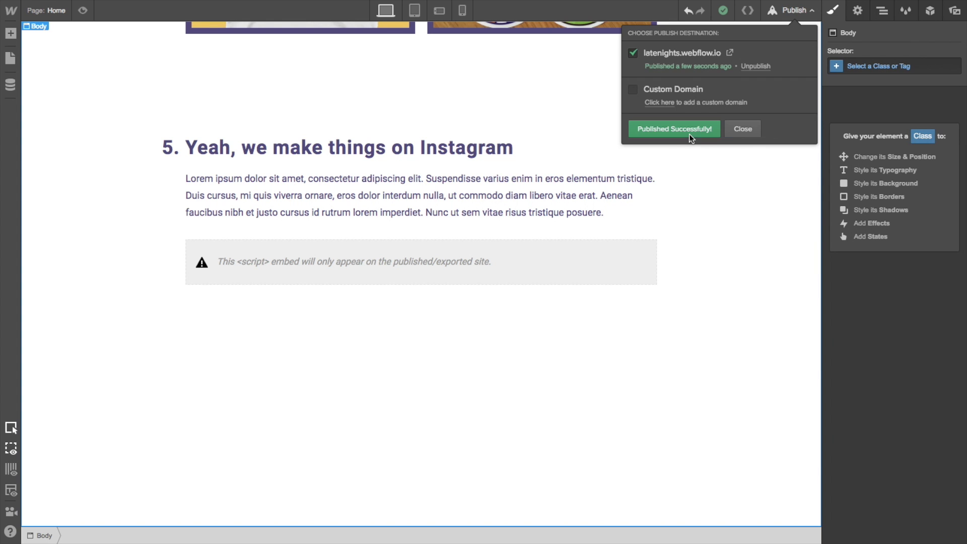
pyautogui.click(730, 55)
# Scroll the live latenights.webflow.io page down to section 5 to confirm the Juicer feed renders
pyautogui.moveTo(258, 3)
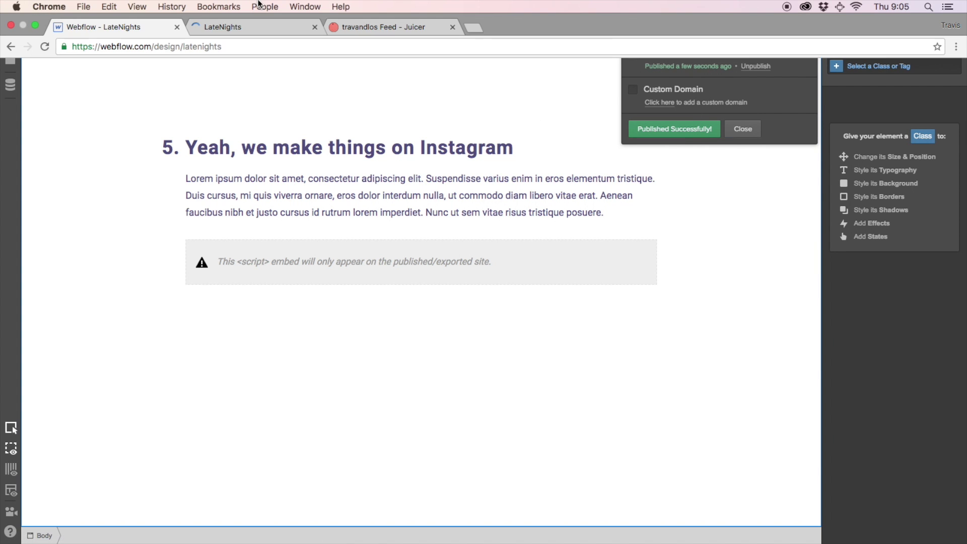
pyautogui.click(231, 27)
pyautogui.scroll(-3, 198, 207)
pyautogui.scroll(2, 197, 206)
pyautogui.scroll(-15, 198, 206)
pyautogui.scroll(-8, 198, 205)
pyautogui.scroll(3, 198, 206)
pyautogui.scroll(-6, 197, 206)
pyautogui.scroll(-8, 198, 207)
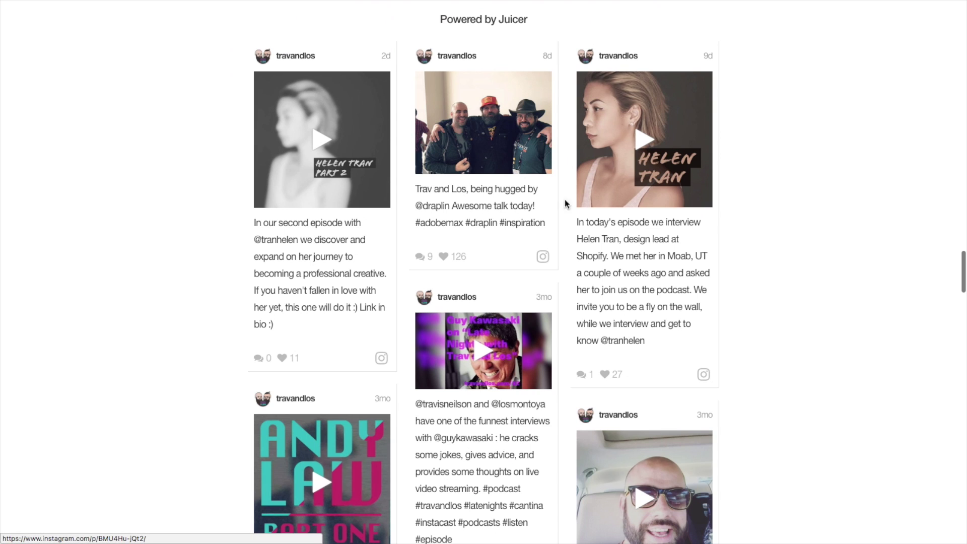
pyautogui.scroll(-5, 546, 214)
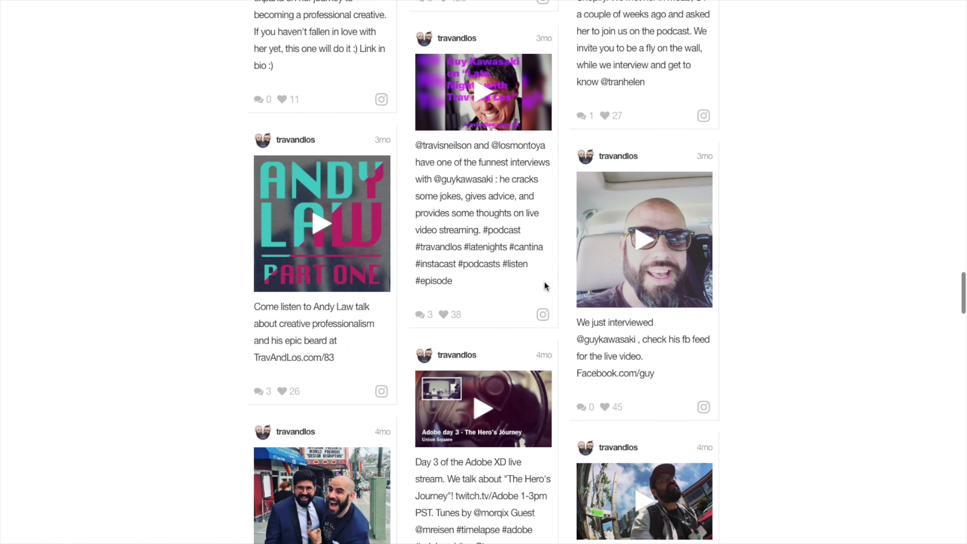
pyautogui.scroll(-9, 609, 252)
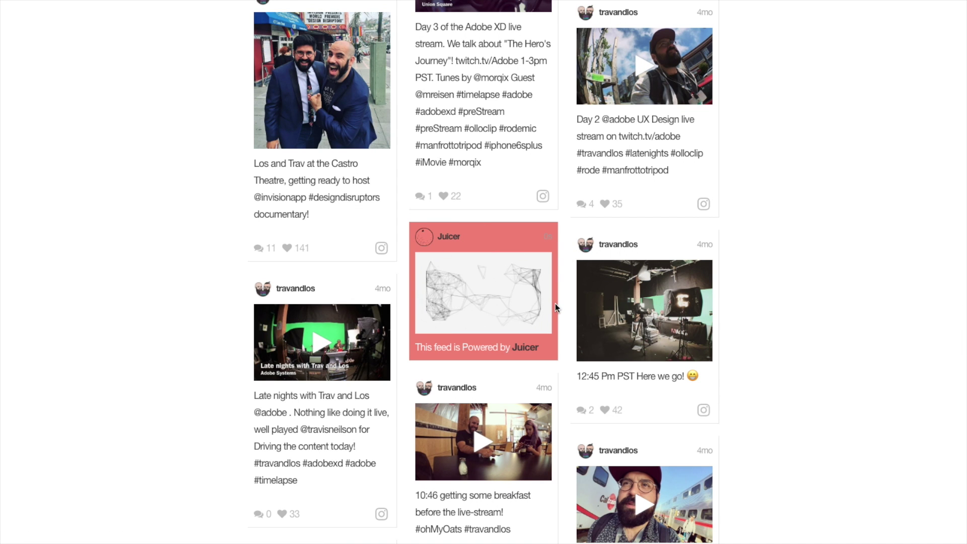
pyautogui.scroll(-9, 555, 302)
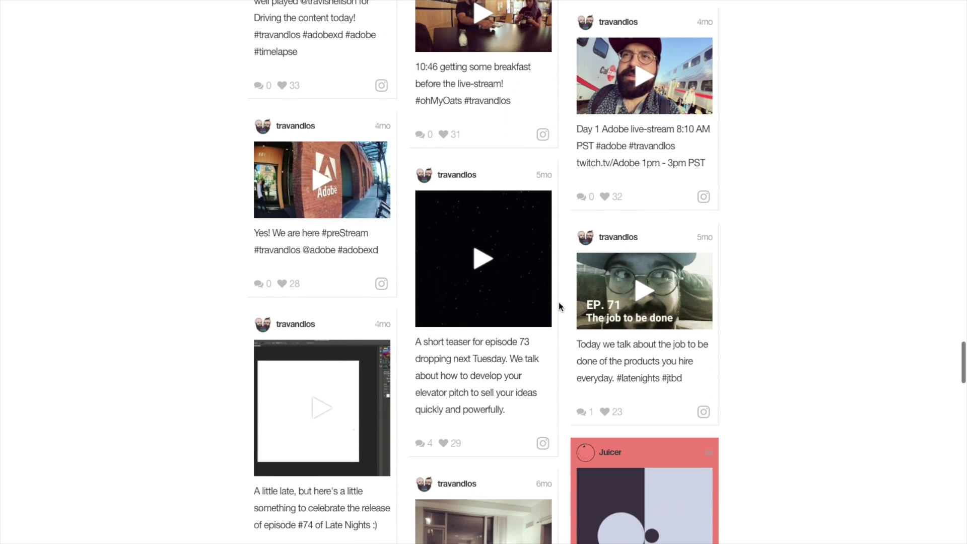
pyautogui.scroll(20, 558, 301)
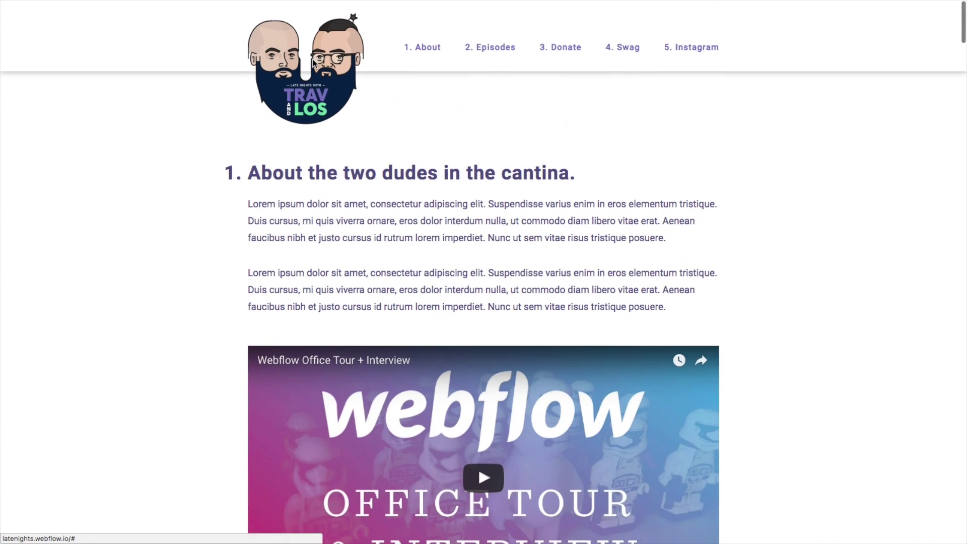
# Back on the Juicer feed page, open Feed Settings and set the feed style to Image Grid
pyautogui.moveTo(225, 6)
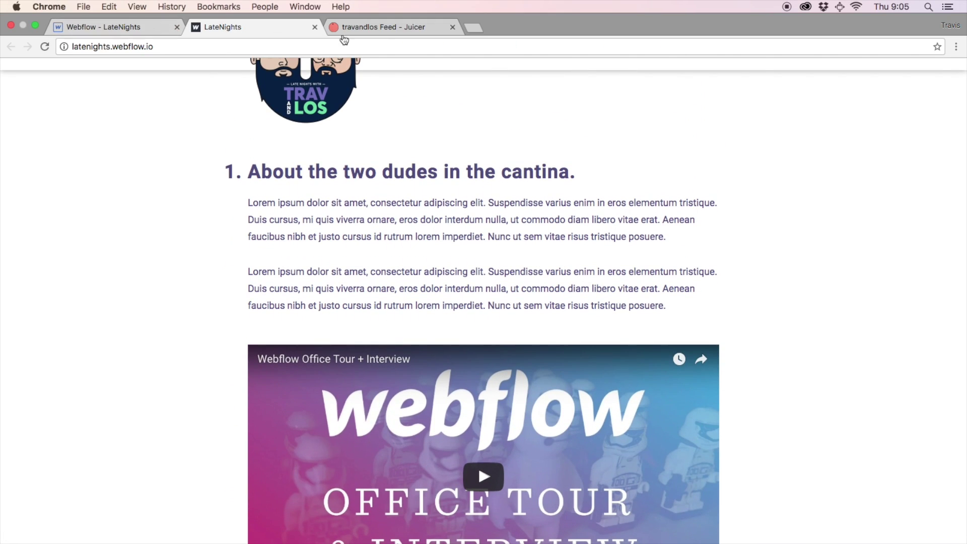
pyautogui.click(410, 32)
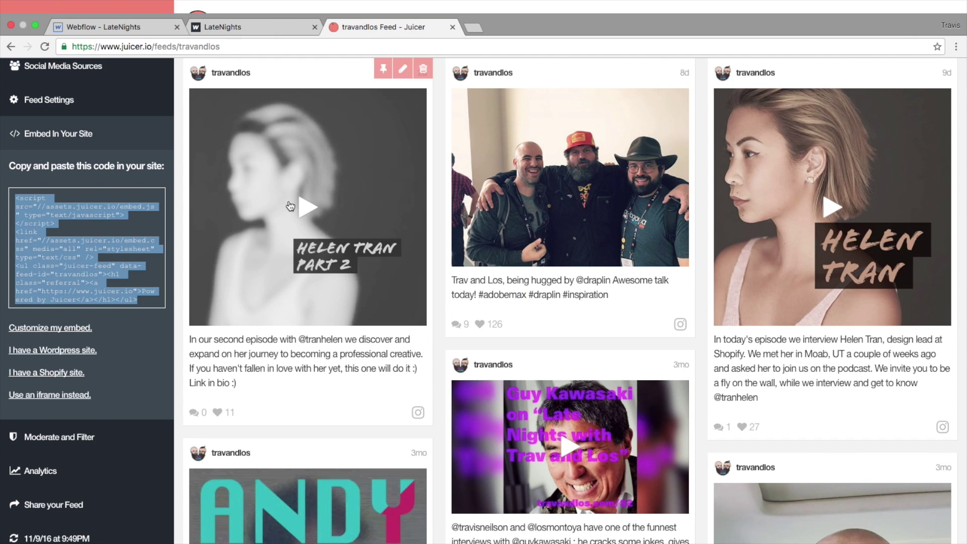
pyautogui.click(61, 135)
pyautogui.click(57, 100)
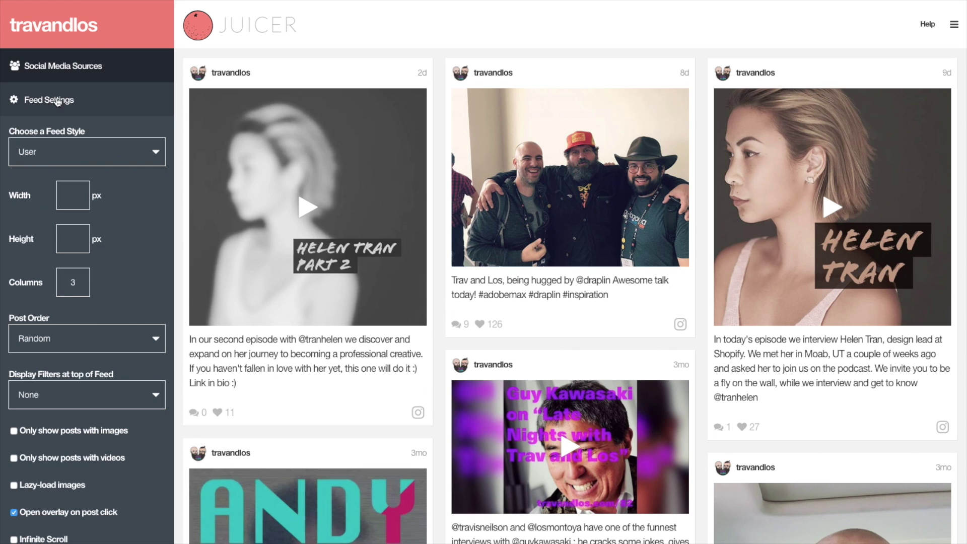
pyautogui.click(84, 156)
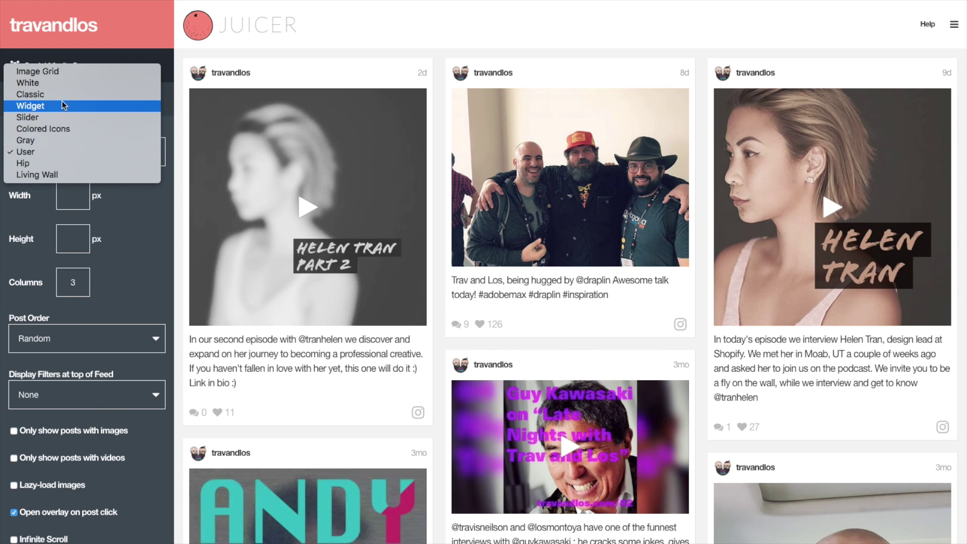
pyautogui.click(56, 71)
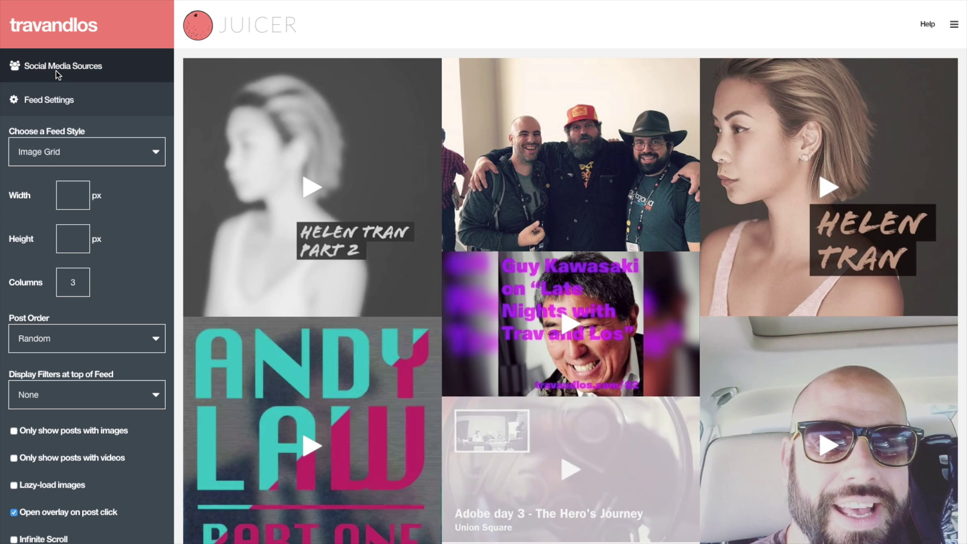
# Try the Classic feed style, then switch the feed back to Image Grid
pyautogui.moveTo(238, 261)
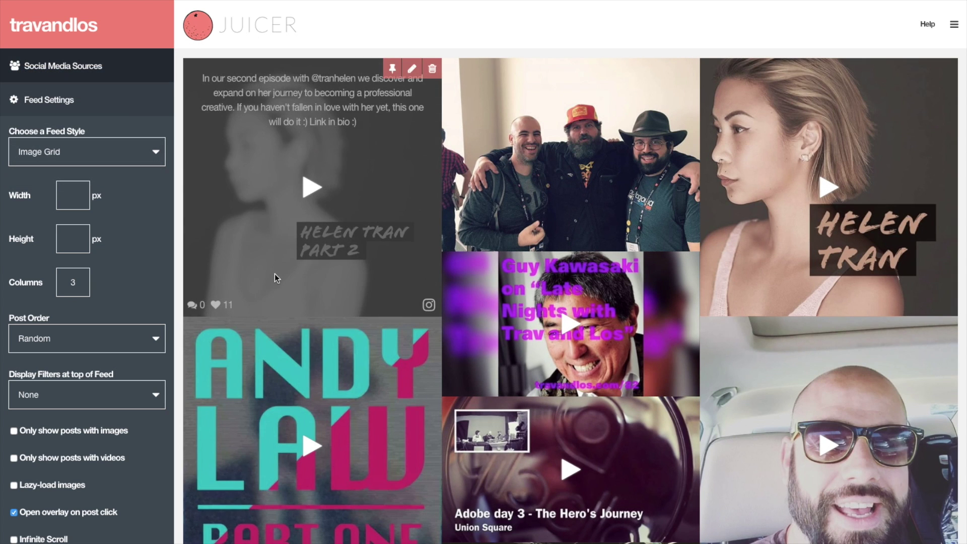
pyautogui.click(89, 149)
pyautogui.click(119, 130)
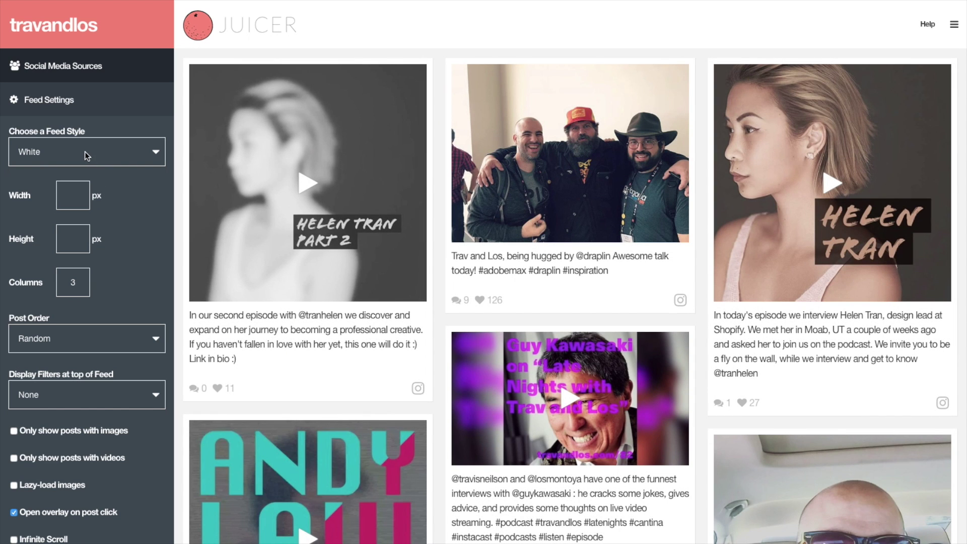
pyautogui.click(84, 152)
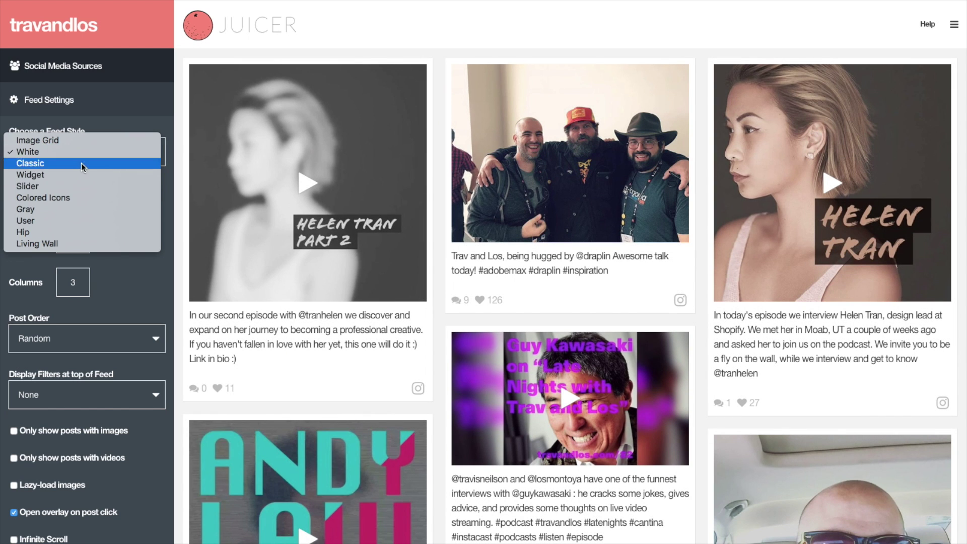
pyautogui.click(81, 163)
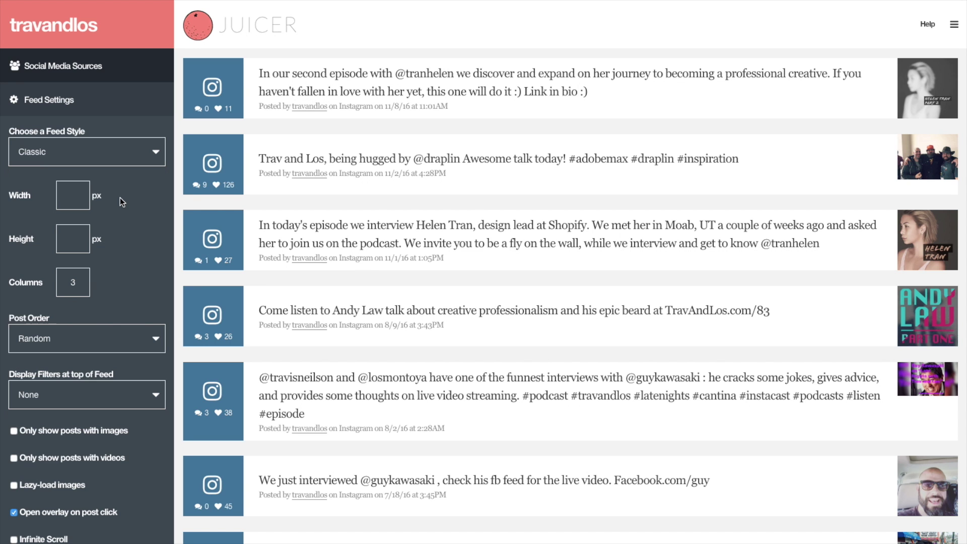
pyautogui.scroll(-5, 306, 133)
pyautogui.scroll(5, 306, 133)
pyautogui.click(46, 156)
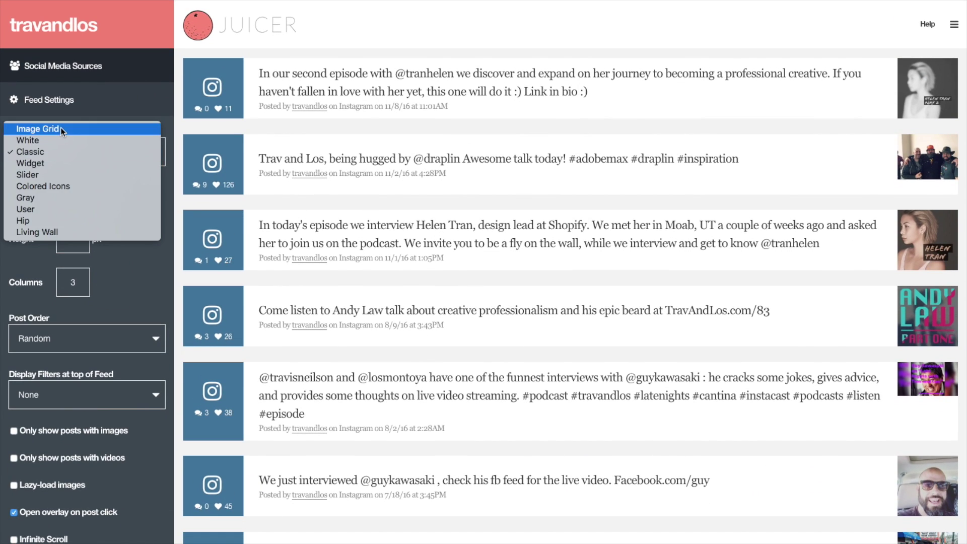
pyautogui.click(61, 128)
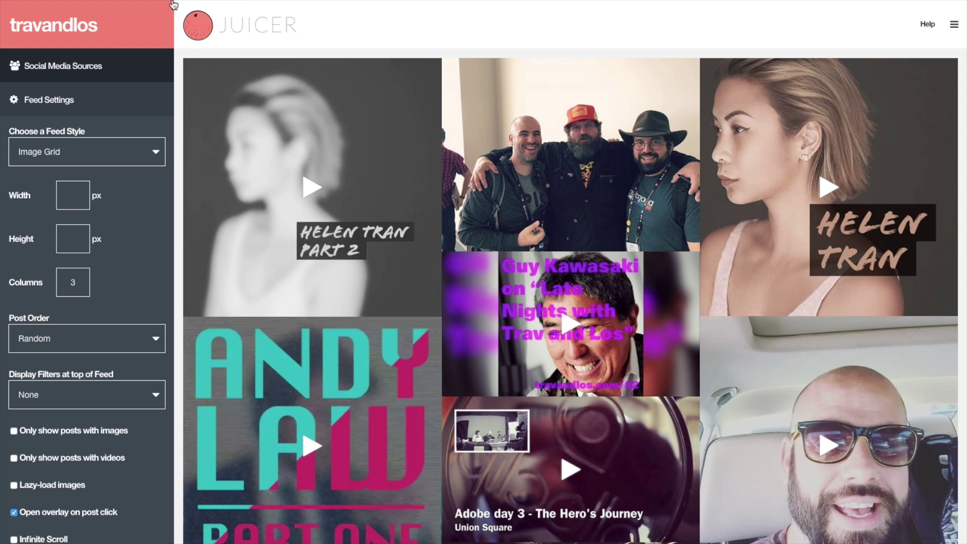
# Reload the live LateNights site, check the Image Grid feed in section 5, then return to Webflow
pyautogui.moveTo(173, 4)
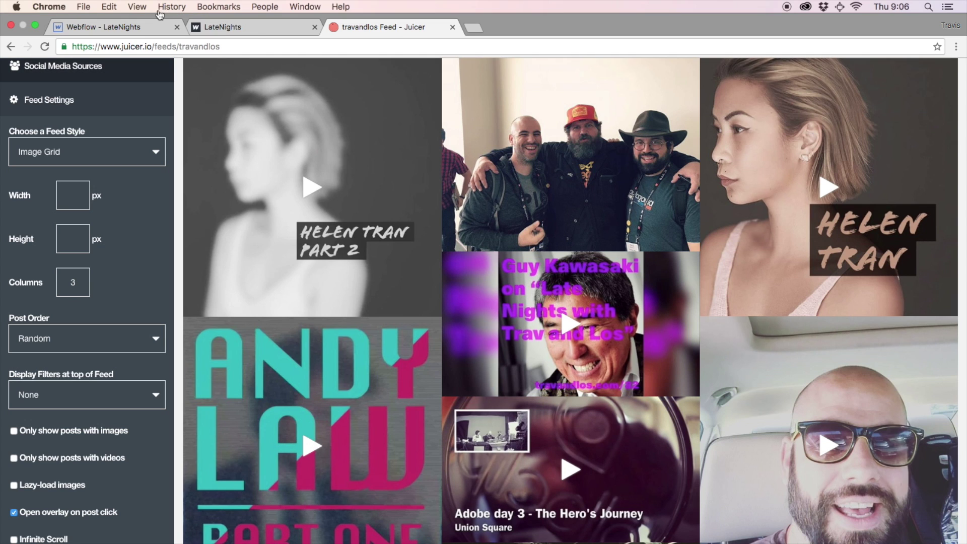
pyautogui.click(267, 15)
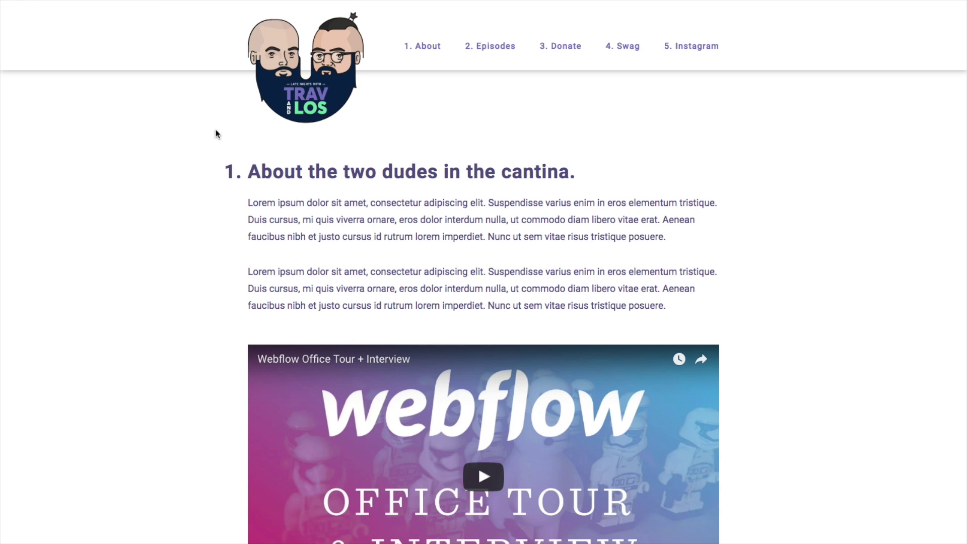
pyautogui.moveTo(31, 4)
pyautogui.click(43, 45)
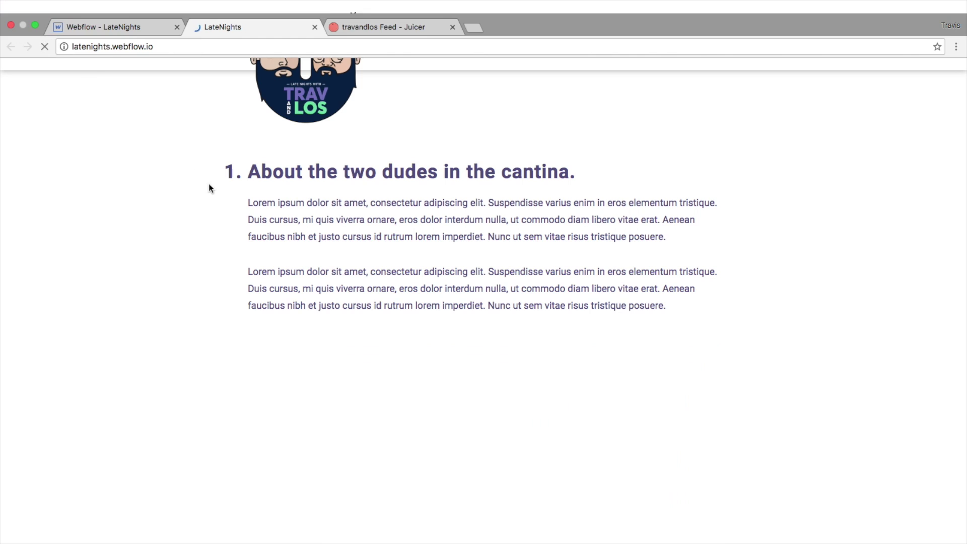
pyautogui.scroll(-20, 208, 169)
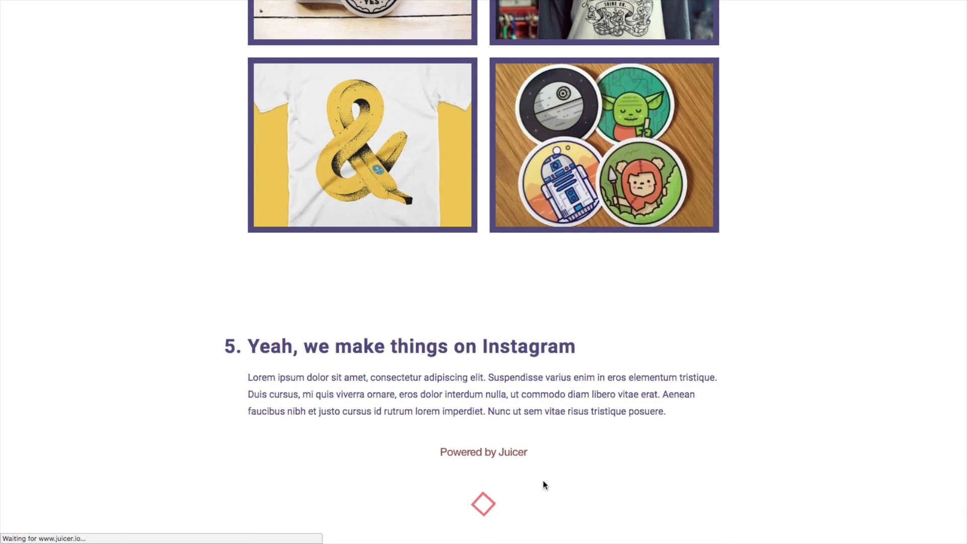
pyautogui.scroll(-12, 528, 473)
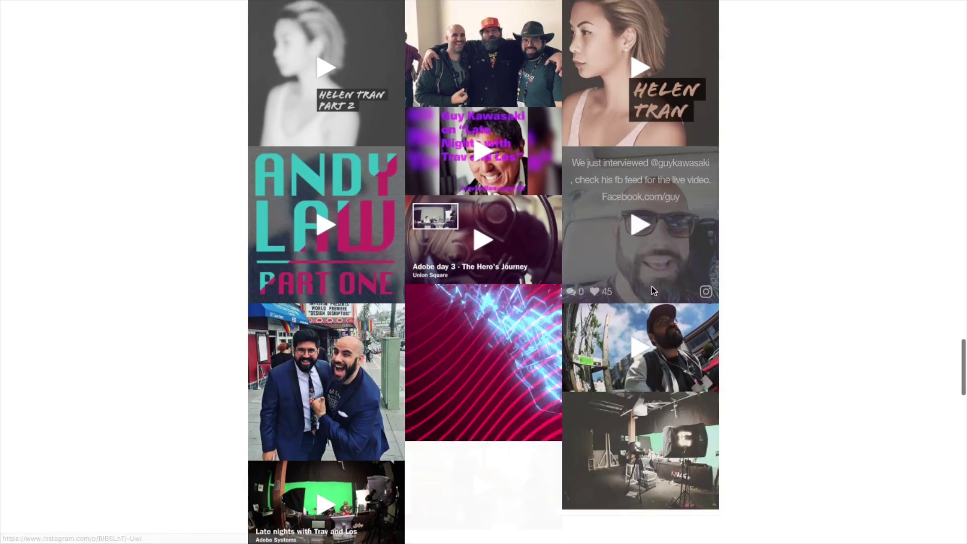
pyautogui.scroll(10, 794, 291)
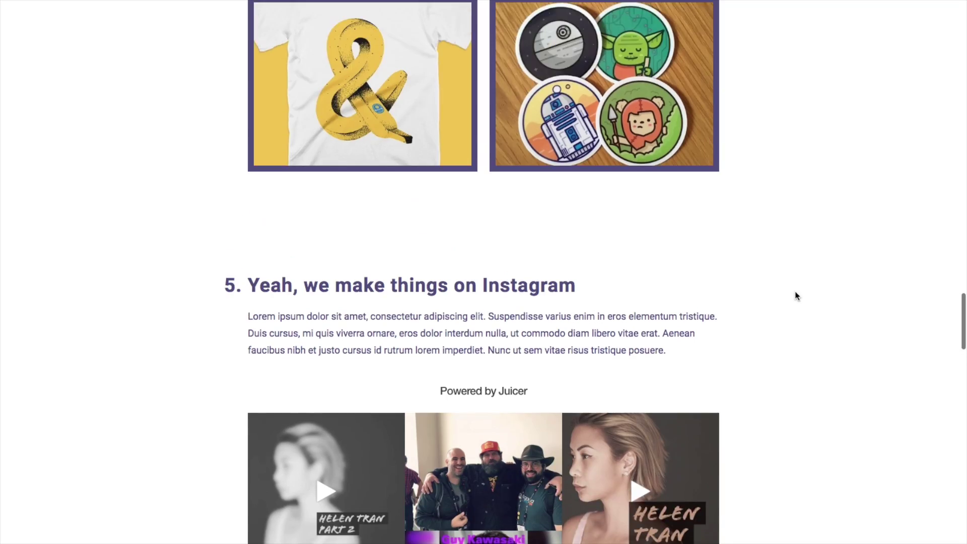
pyautogui.scroll(-4, 794, 291)
pyautogui.scroll(20, 794, 295)
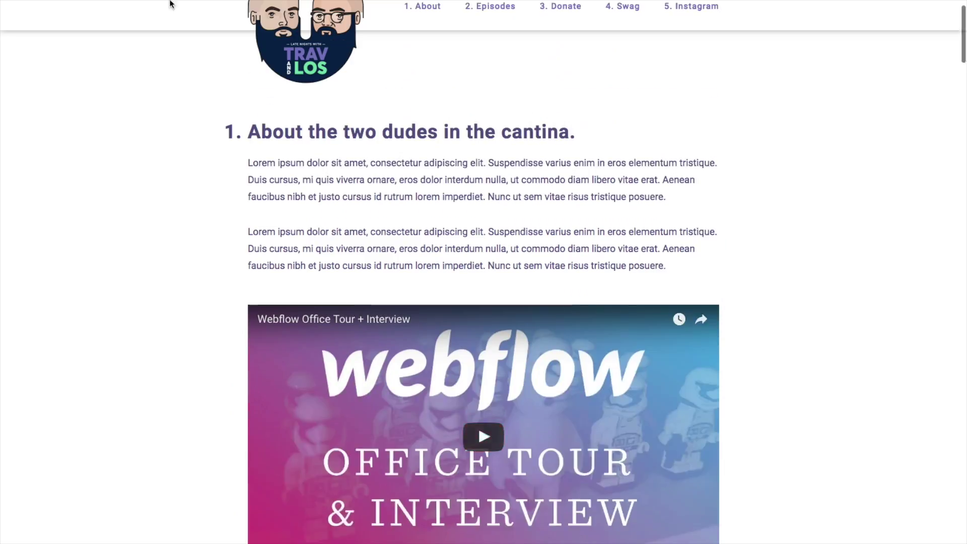
pyautogui.moveTo(156, 9)
pyautogui.click(114, 26)
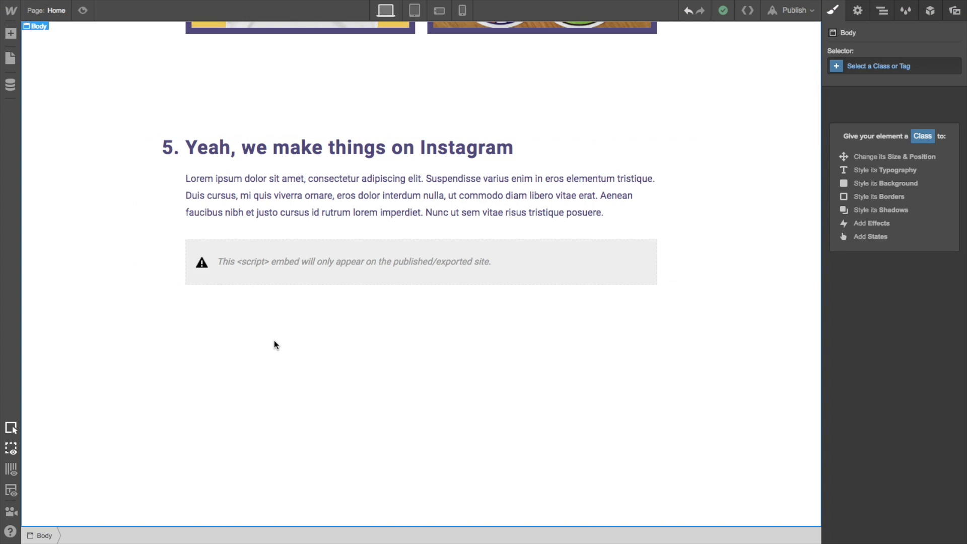
pyautogui.hotkey('ctrl', 'Right')
pyautogui.hotkey('ctrl', 'Left')
pyautogui.hotkey('ctrl', 'Right')
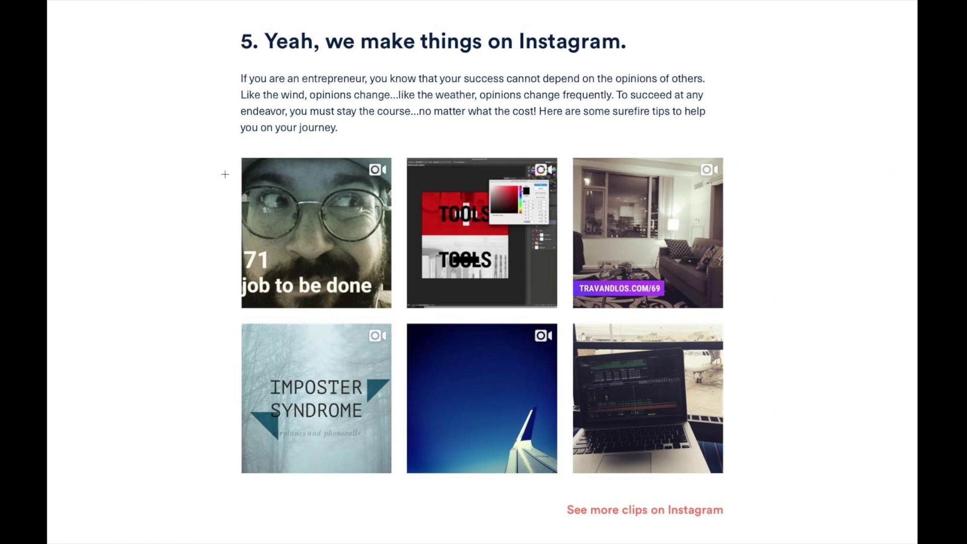
pyautogui.scroll(-3, 188, 192)
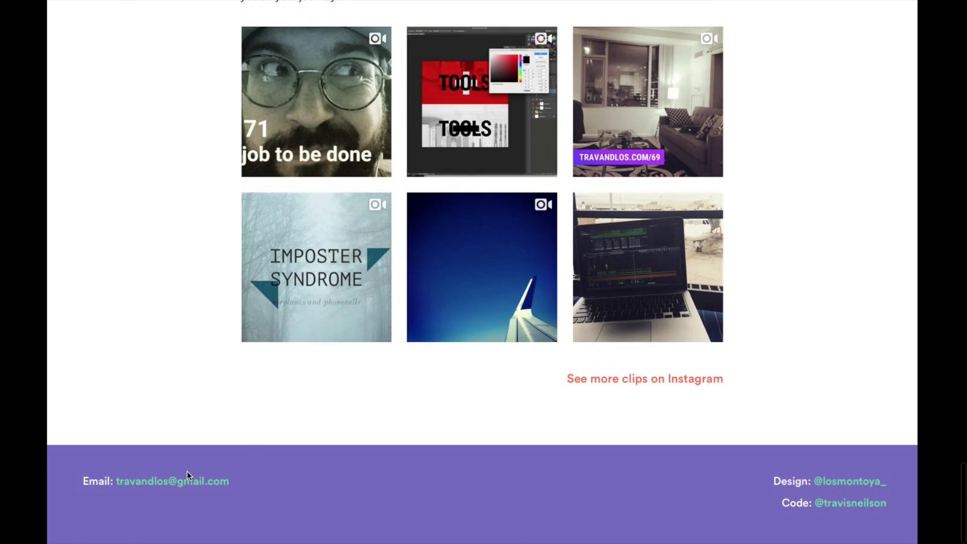
pyautogui.hotkey('ctrl', 'Left')
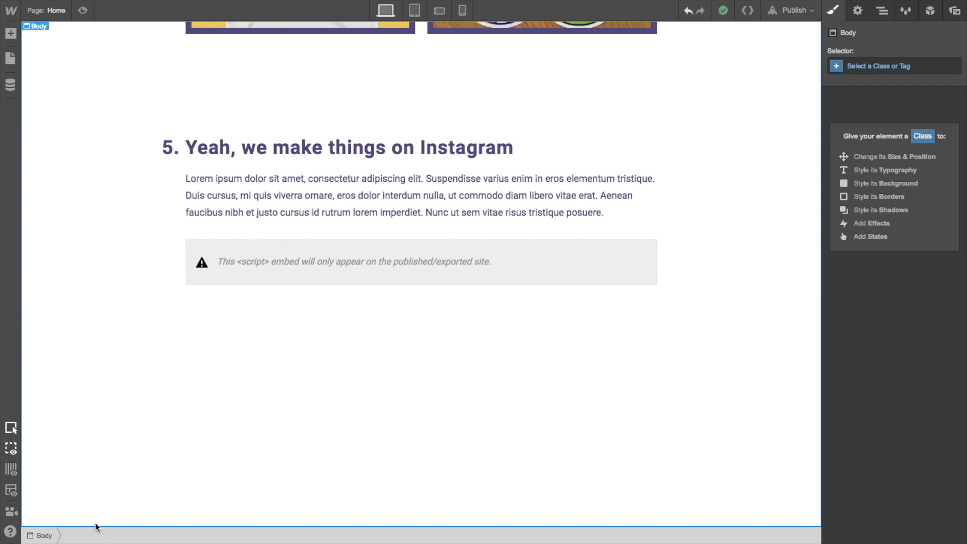
# Select the footer in the Navigator and place a Container inside it
pyautogui.click(882, 12)
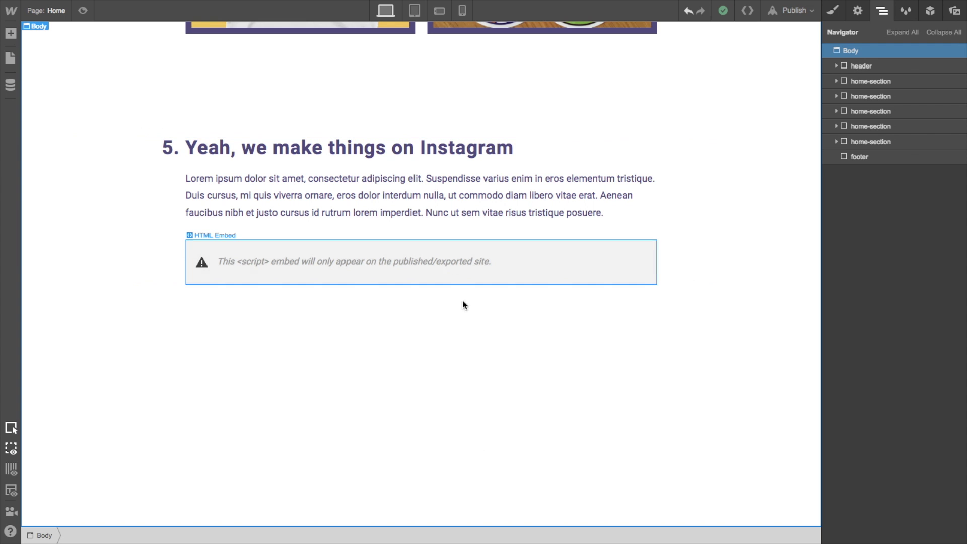
pyautogui.scroll(5, 578, 307)
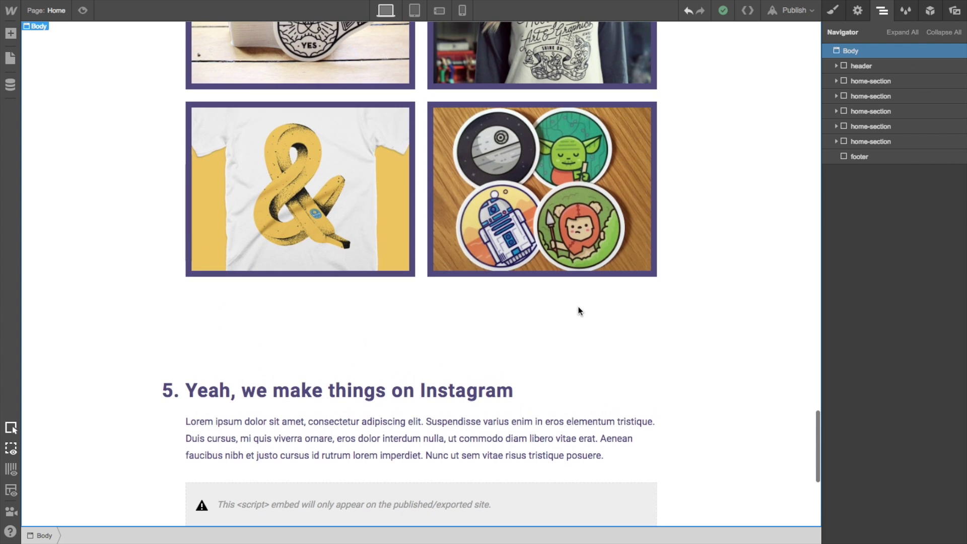
pyautogui.scroll(-6, 667, 310)
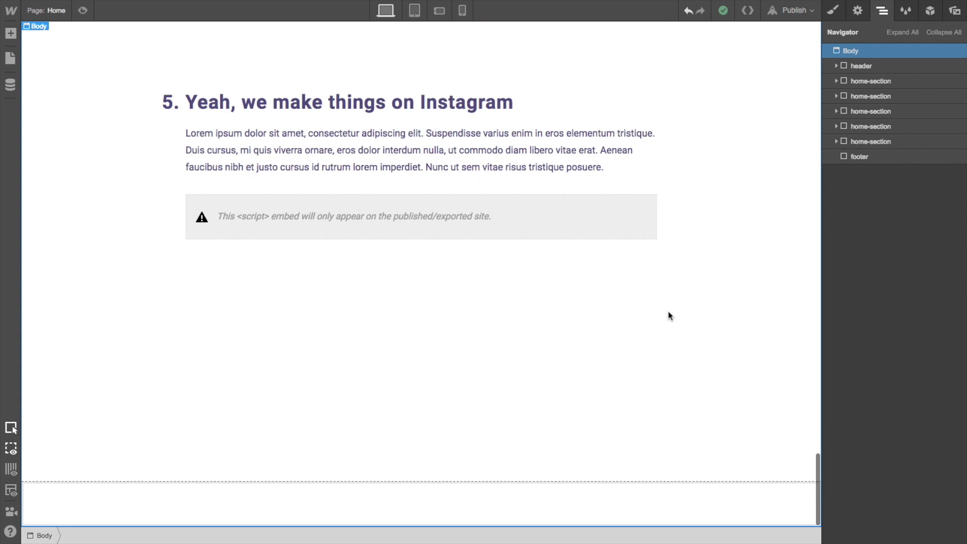
pyautogui.click(752, 499)
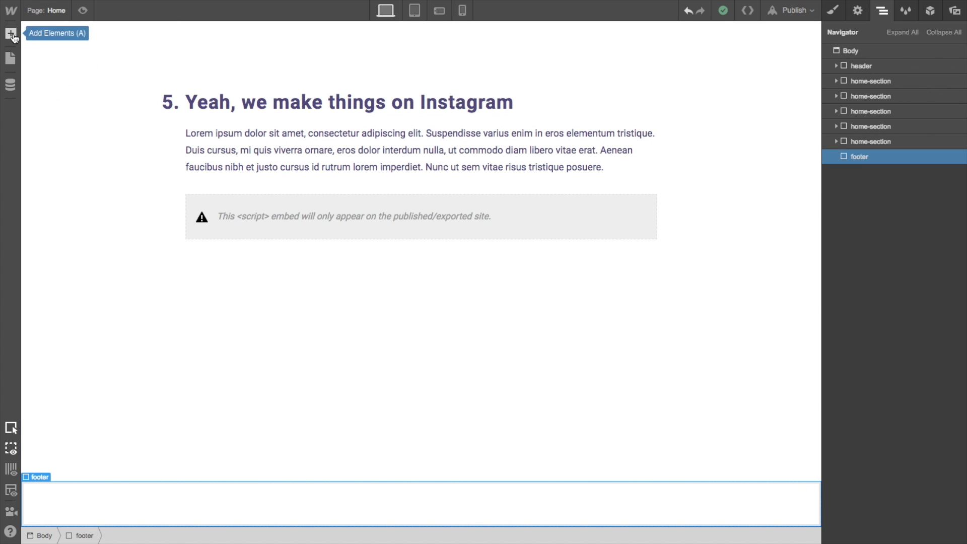
pyautogui.click(11, 33)
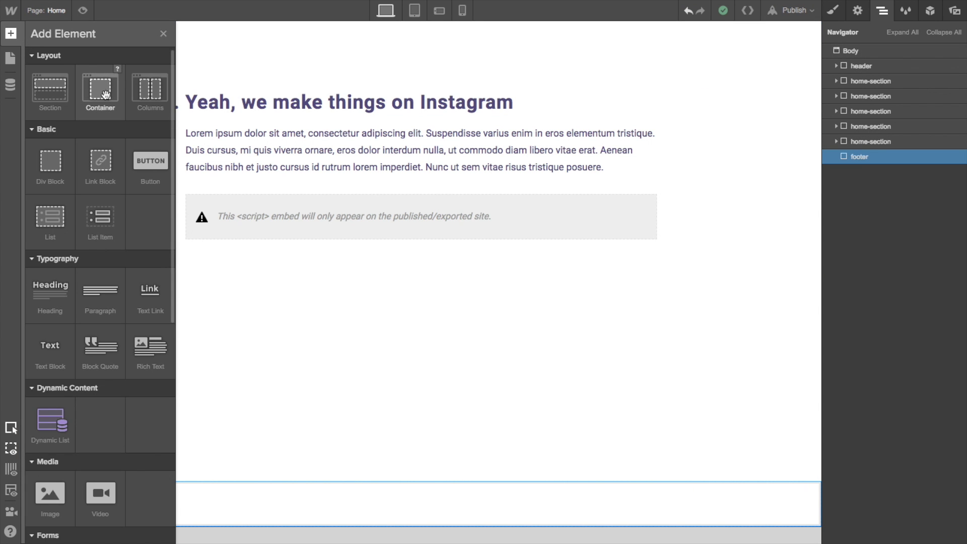
pyautogui.moveTo(105, 94); pyautogui.dragTo(265, 499)
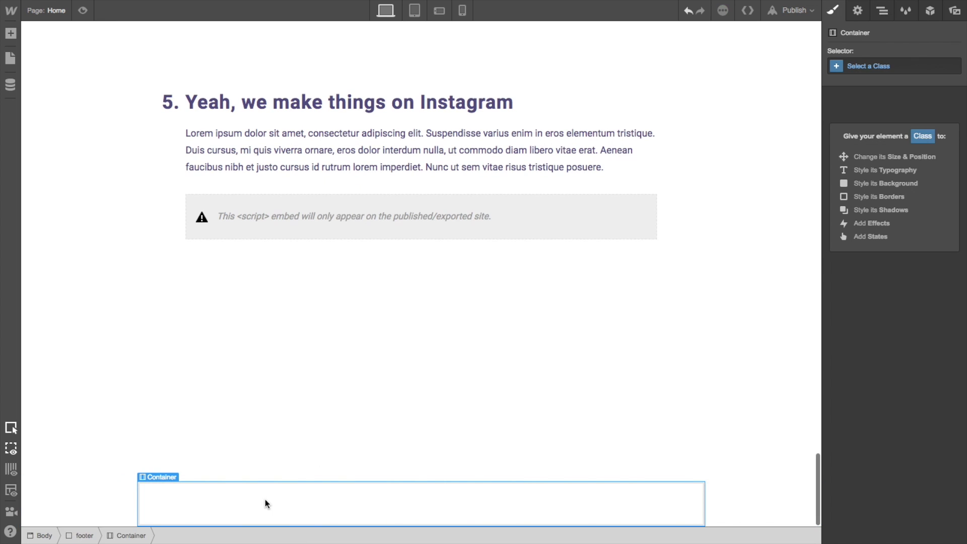
# Add a Text Block to the footer container and delete its placeholder text
pyautogui.click(10, 35)
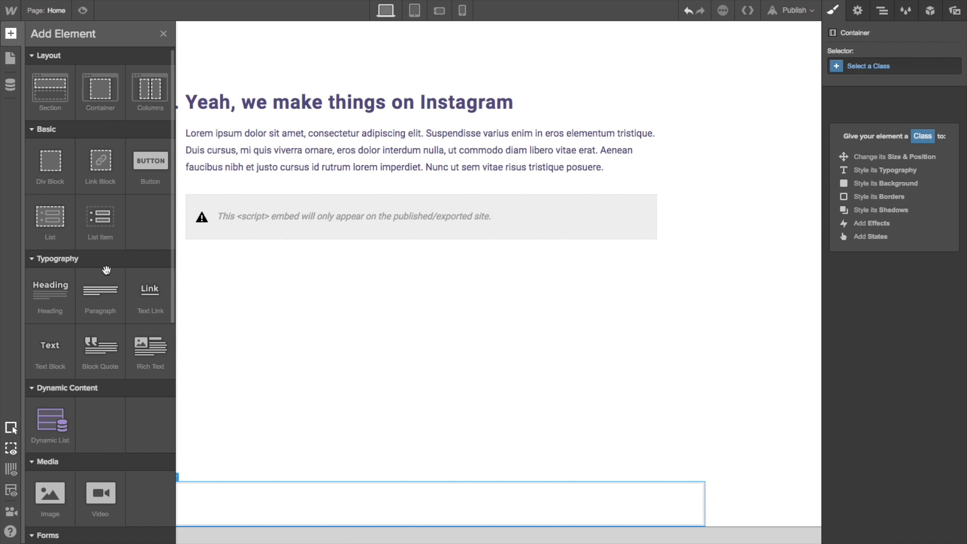
pyautogui.moveTo(54, 345); pyautogui.dragTo(255, 506)
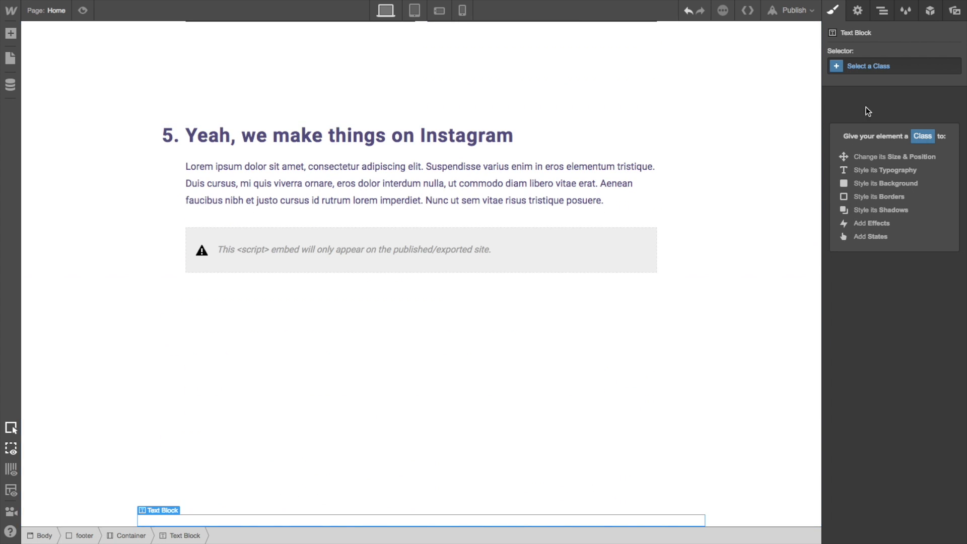
pyautogui.doubleClick(167, 520)
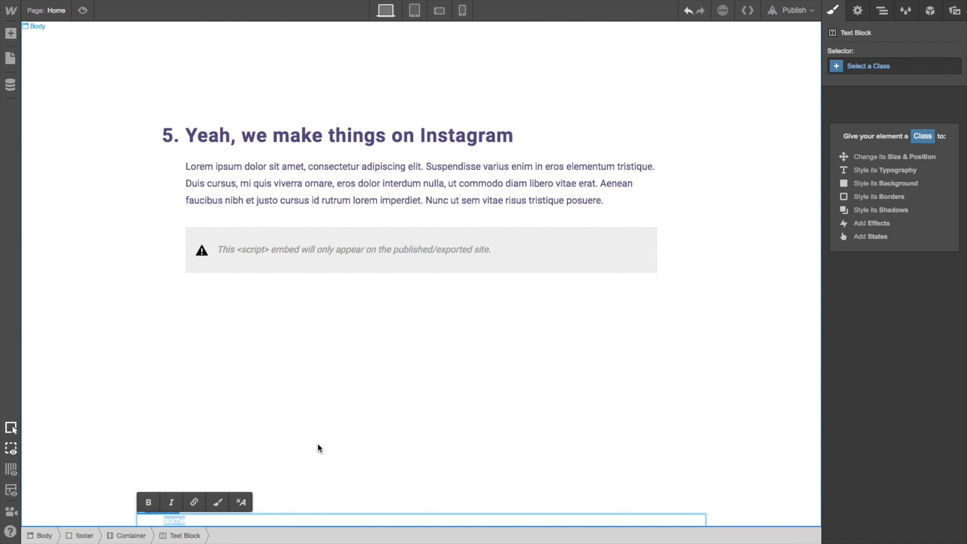
pyautogui.hotkey('ctrl', 'a')
pyautogui.press('BackSpace')
pyautogui.click(310, 416)
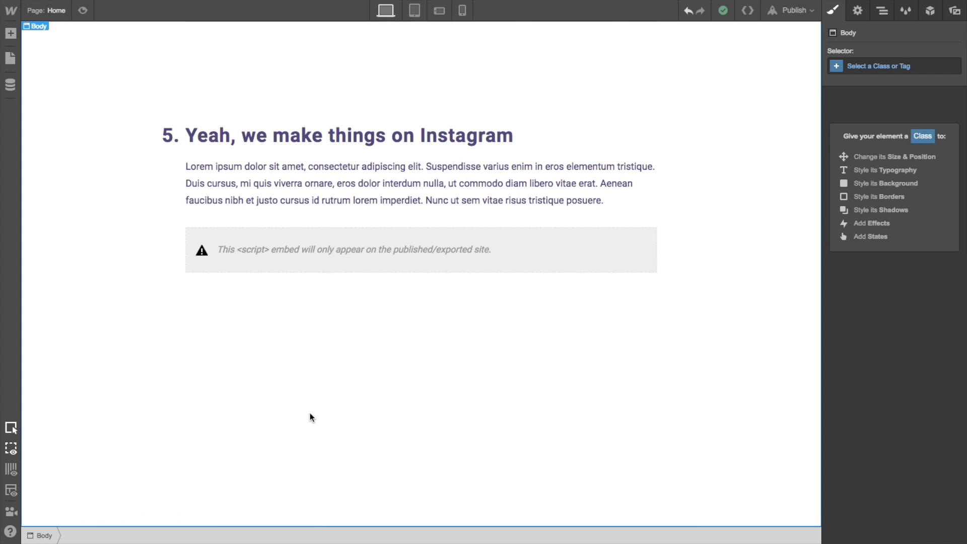
# Give the footer a purple background colour
pyautogui.click(74, 515)
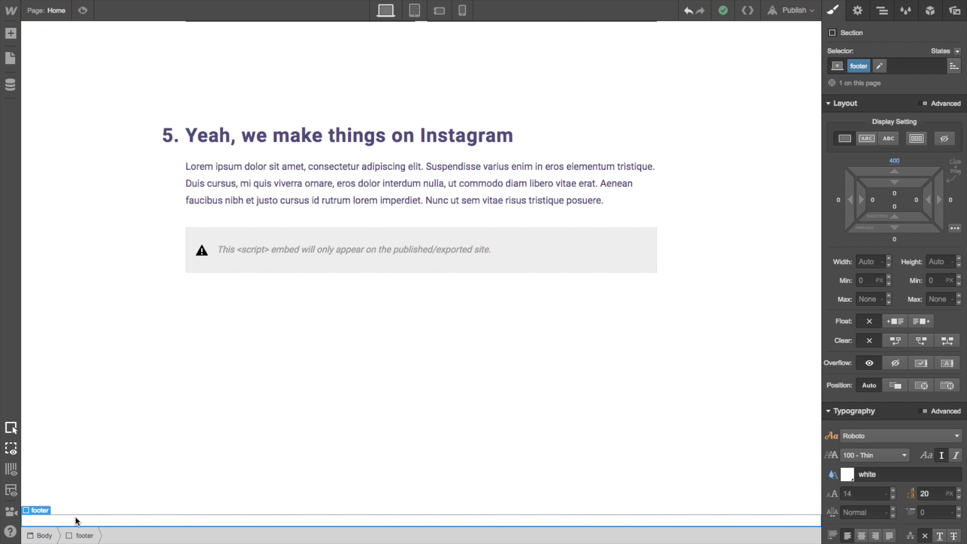
pyautogui.scroll(-5, 869, 320)
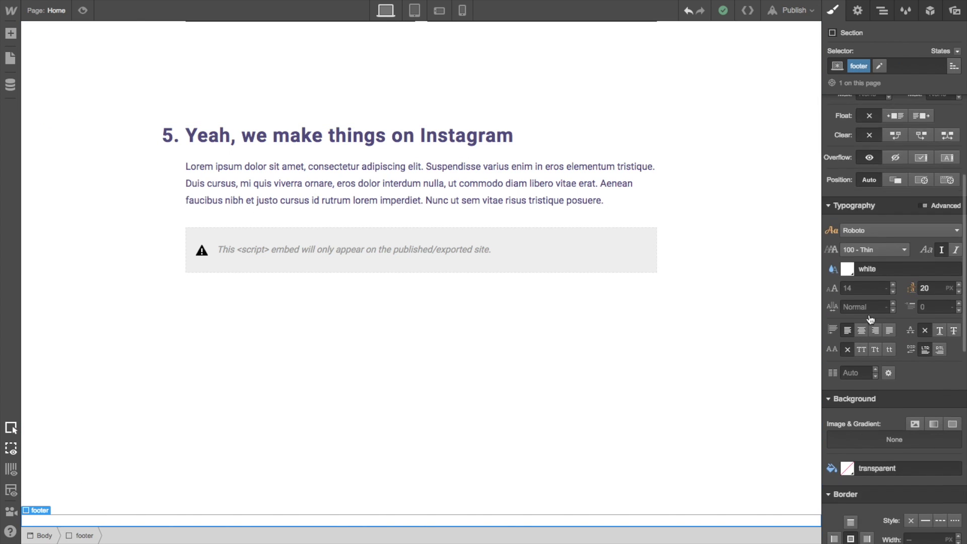
pyautogui.click(862, 397)
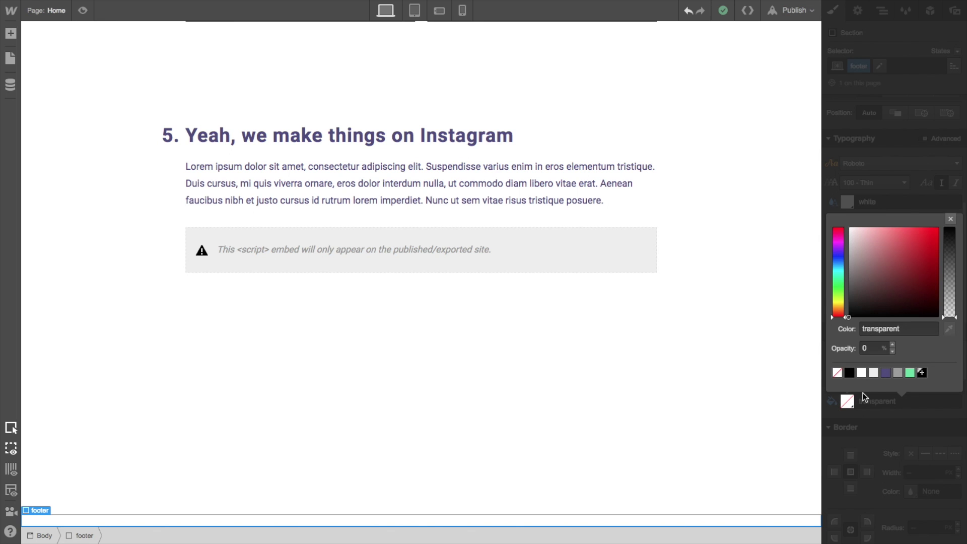
pyautogui.click(885, 373)
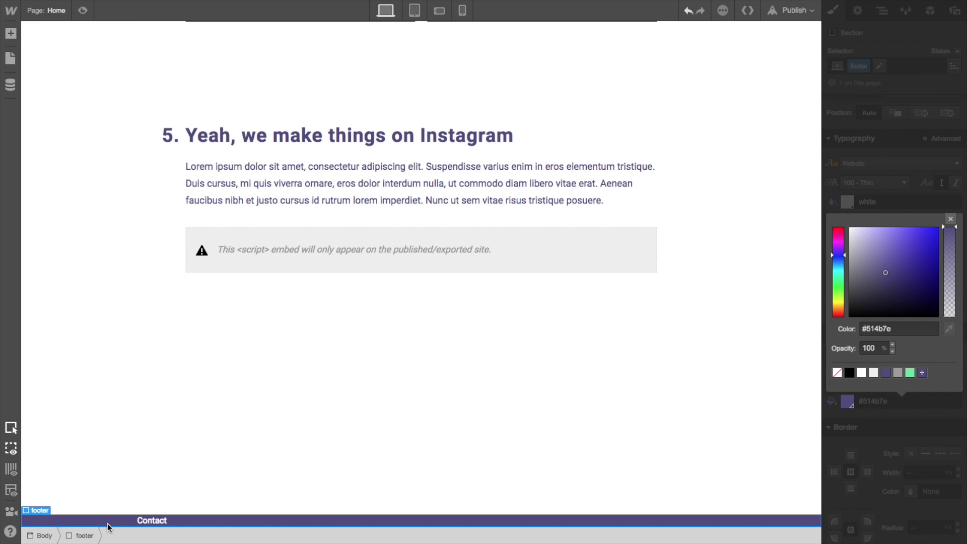
pyautogui.click(906, 142)
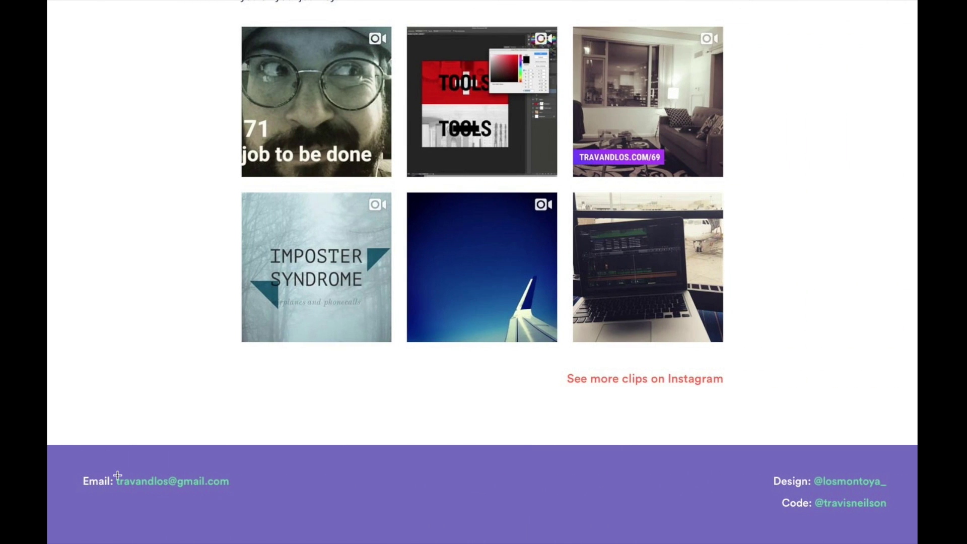
# Measure the reference footer's spacing and try adding footer padding, then undo it
pyautogui.moveTo(116, 476); pyautogui.dragTo(134, 448)
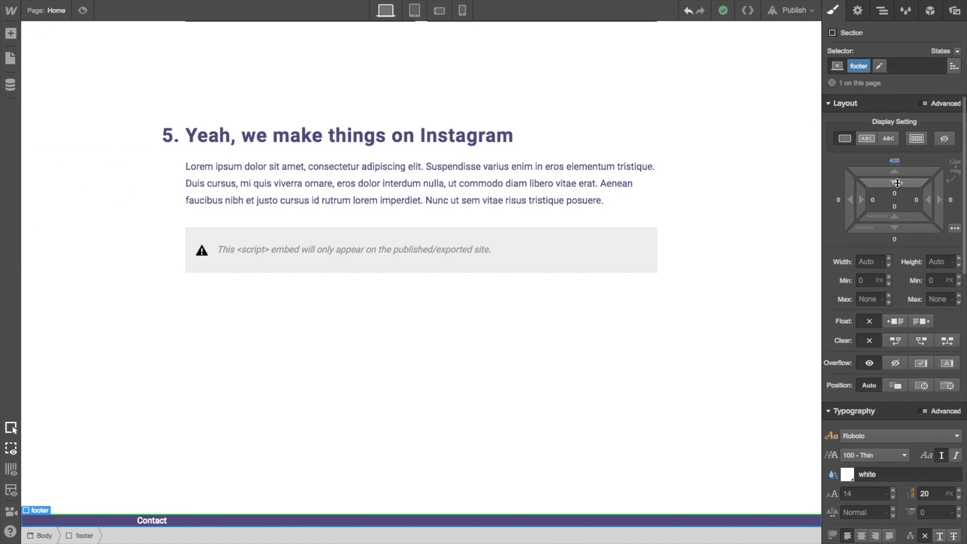
pyautogui.moveTo(897, 183); pyautogui.dragTo(908, 104)
pyautogui.hotkey('ctrl', 'z')
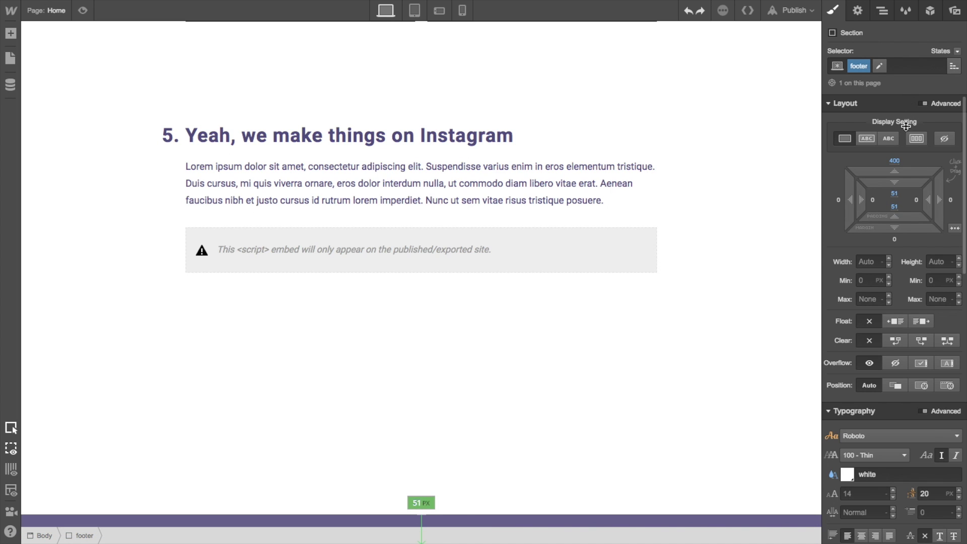
pyautogui.scroll(-2, 536, 321)
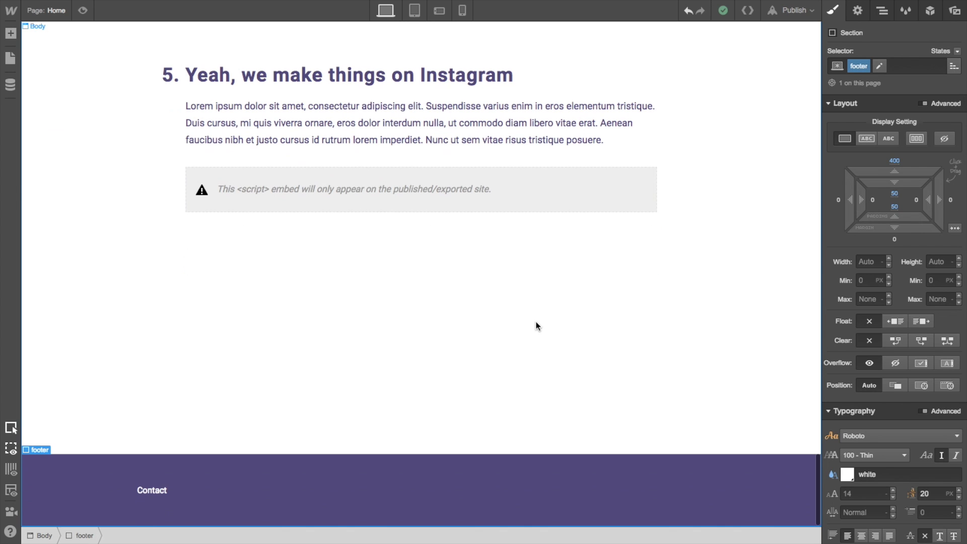
# Turn the e-mail address after 'Contact:' in the footer text into a link
pyautogui.click(166, 492)
pyautogui.click(179, 489)
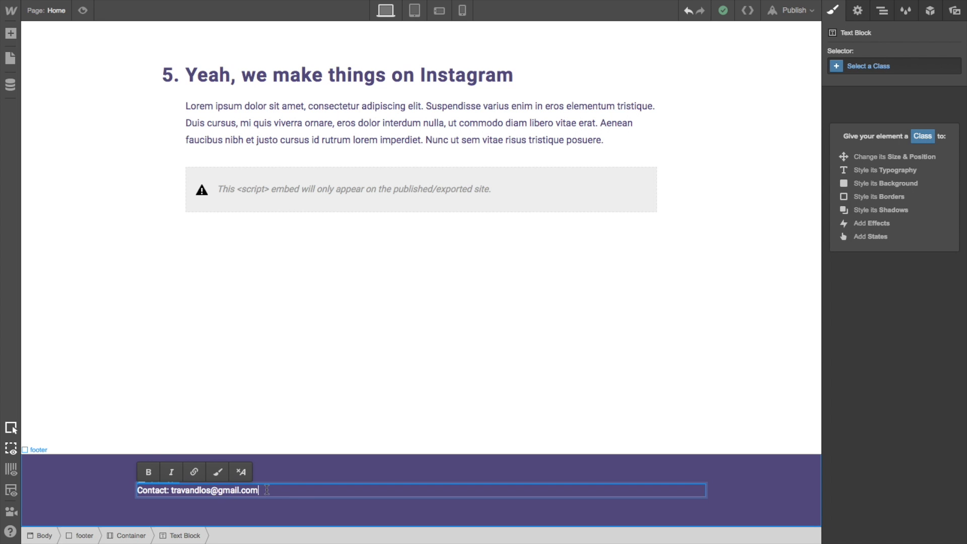
pyautogui.moveTo(266, 490); pyautogui.dragTo(169, 492)
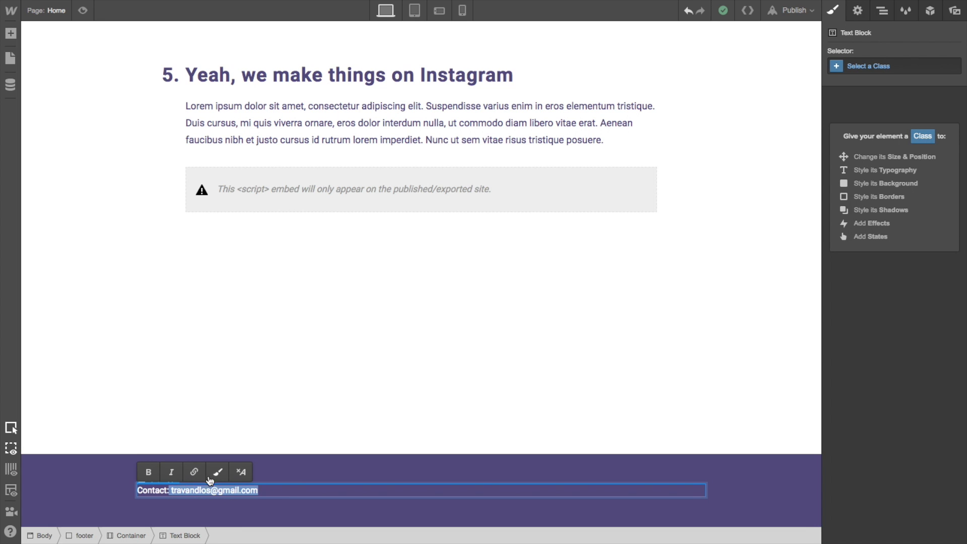
pyautogui.click(194, 472)
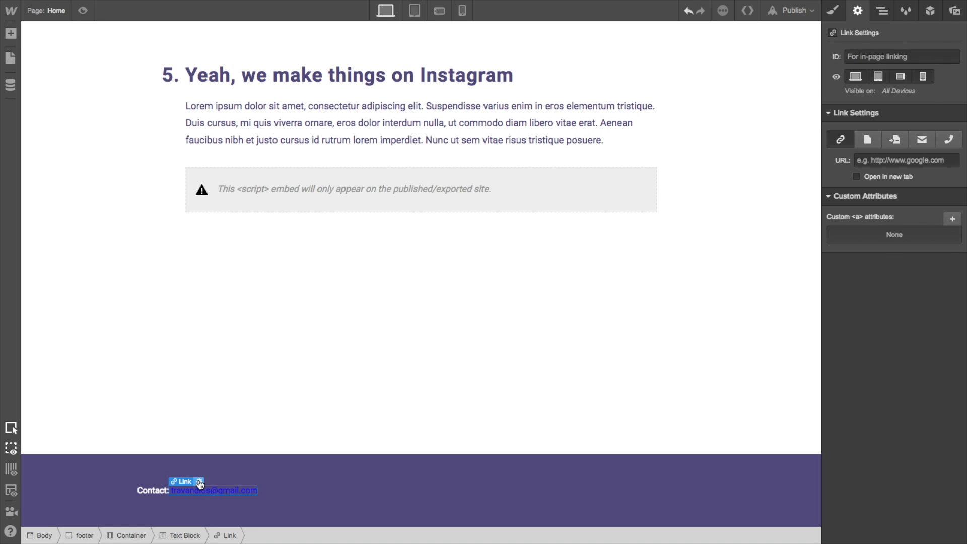
pyautogui.click(200, 481)
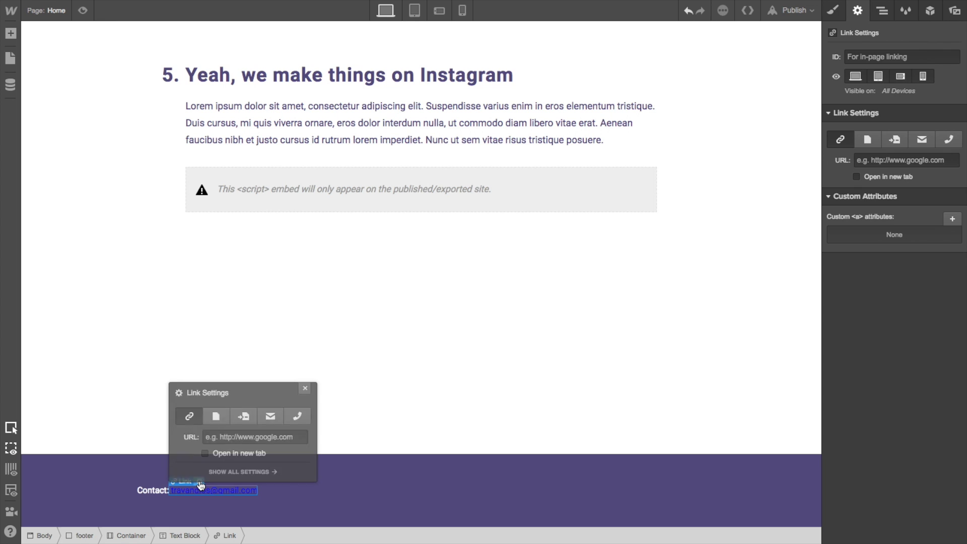
pyautogui.click(353, 478)
pyautogui.click(241, 488)
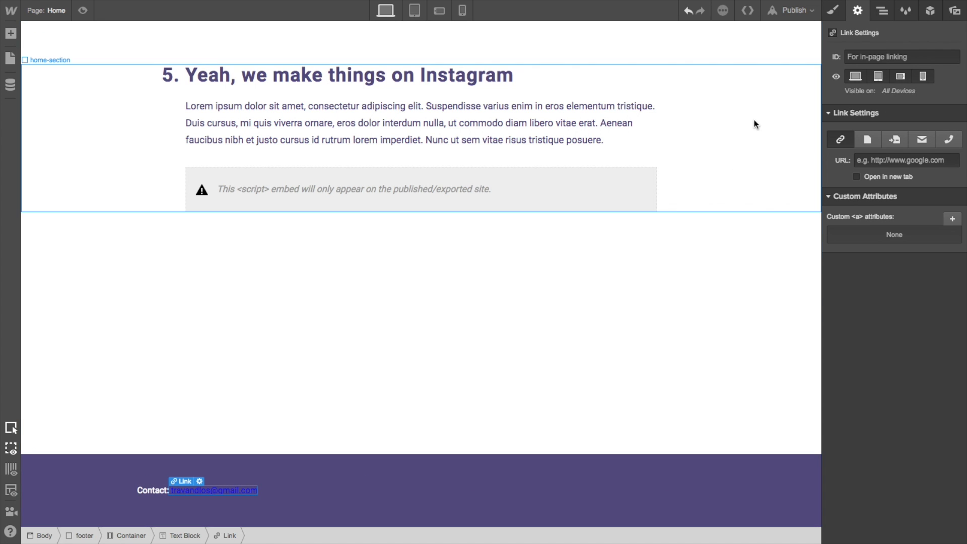
# Give the e-mail link a new footer-link class with green #67dfa3 text
pyautogui.click(842, 12)
pyautogui.click(864, 64)
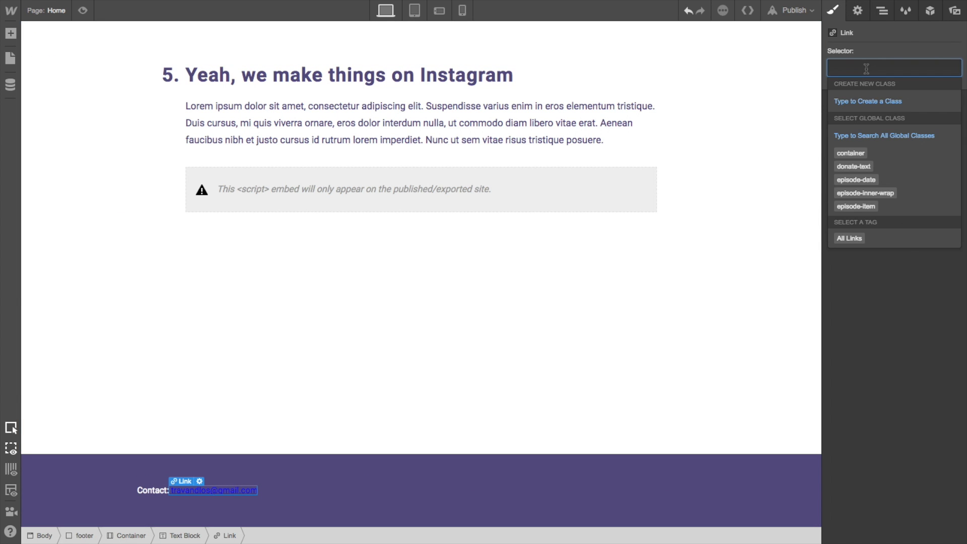
pyautogui.write('footer-link')
pyautogui.press('Return')
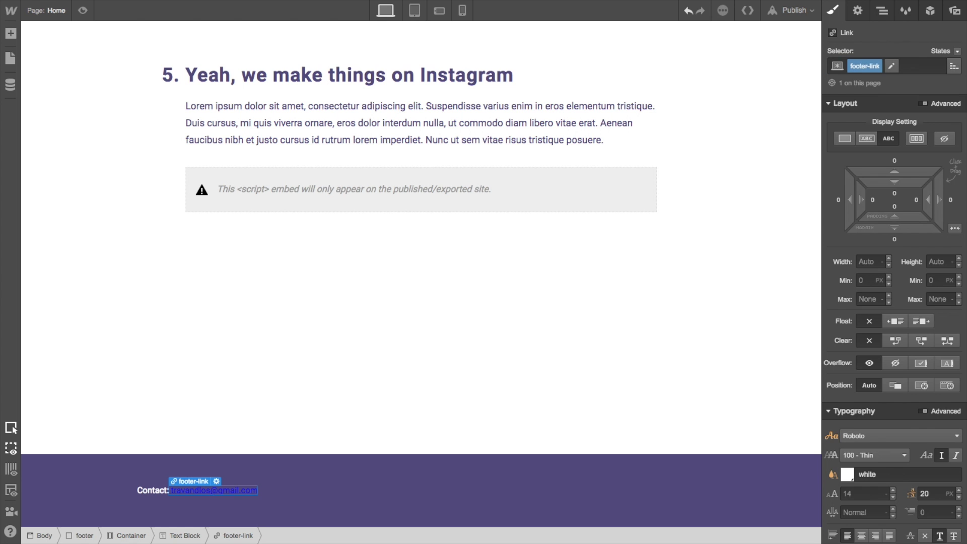
pyautogui.scroll(-8, 906, 434)
pyautogui.scroll(-5, 906, 434)
pyautogui.scroll(4, 903, 367)
pyautogui.scroll(3, 903, 367)
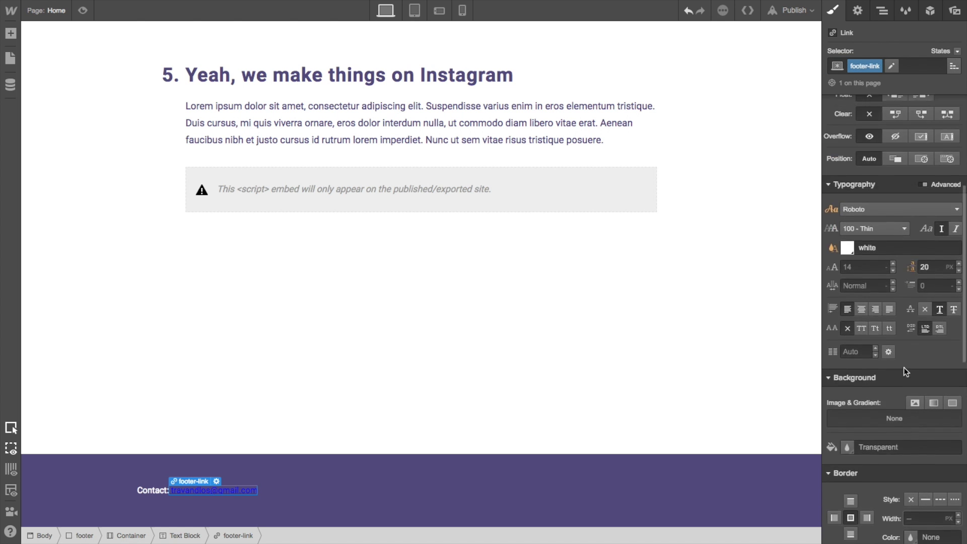
pyautogui.click(845, 254)
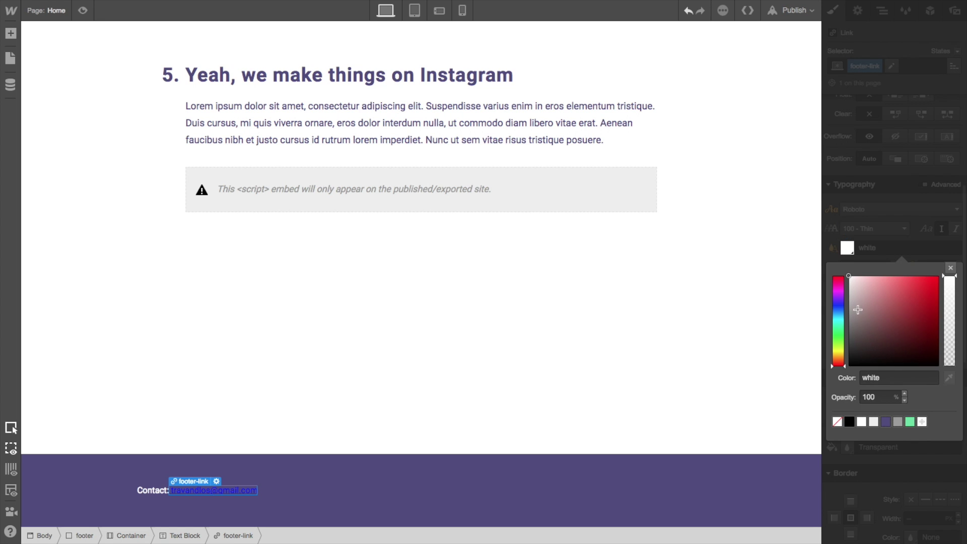
pyautogui.click(910, 422)
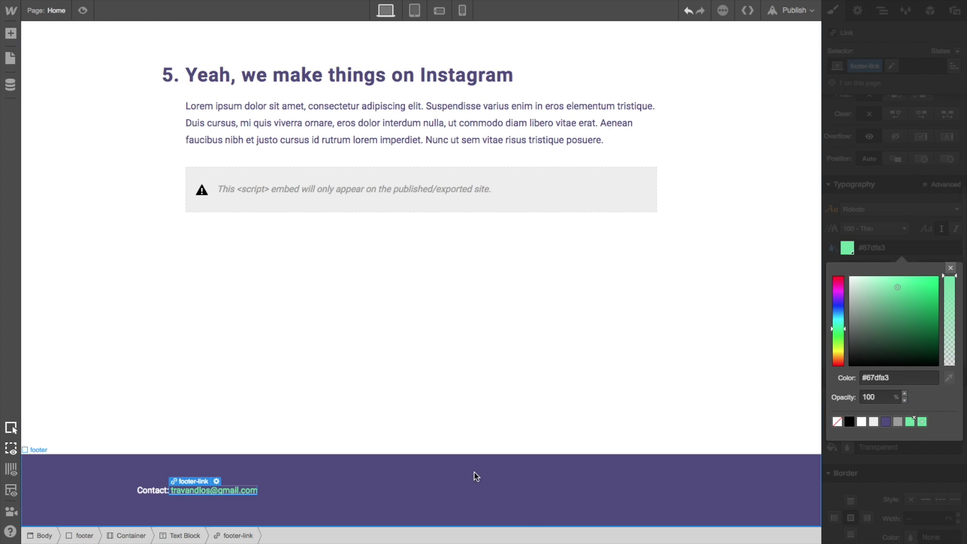
pyautogui.click(337, 486)
pyautogui.click(416, 398)
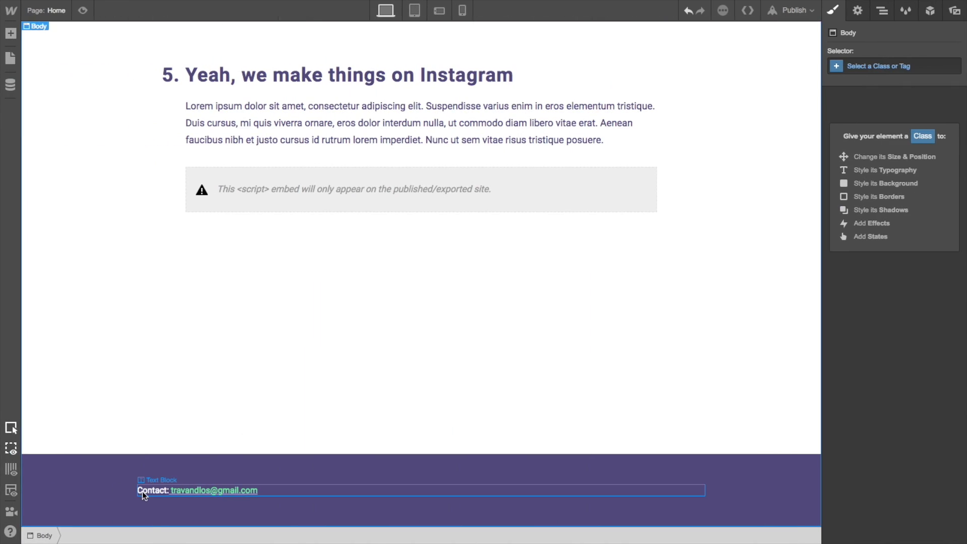
# Replace the footer label 'Contact' with 'Email'
pyautogui.doubleClick(142, 491)
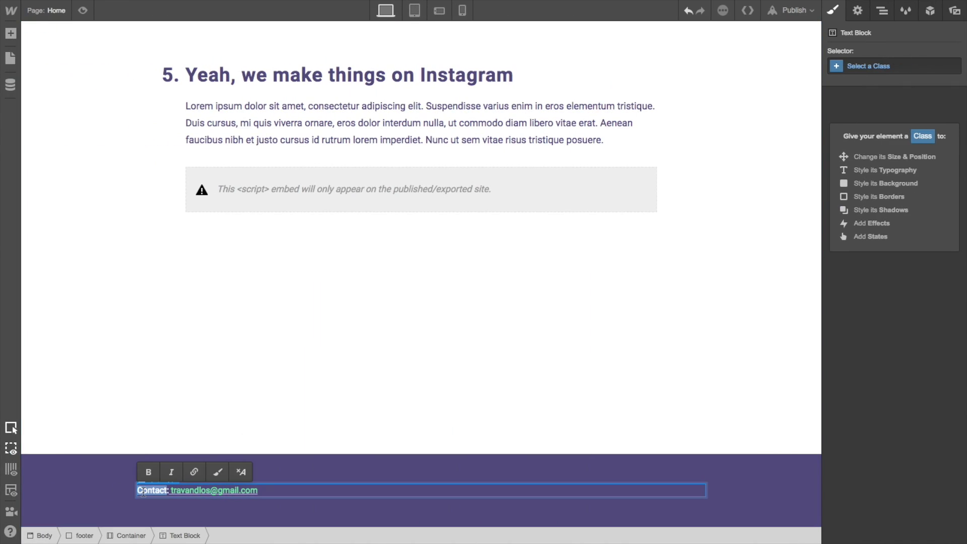
pyautogui.write('Email')
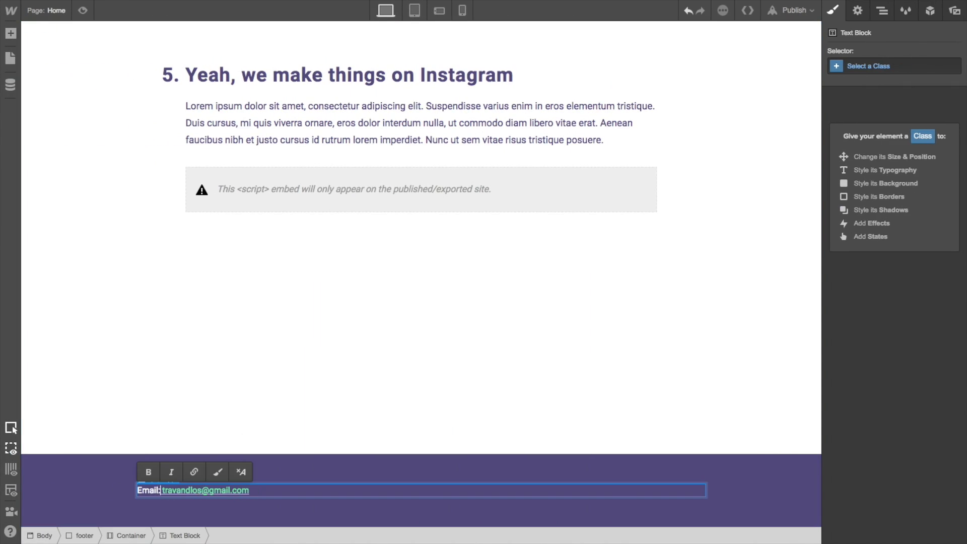
pyautogui.click(349, 414)
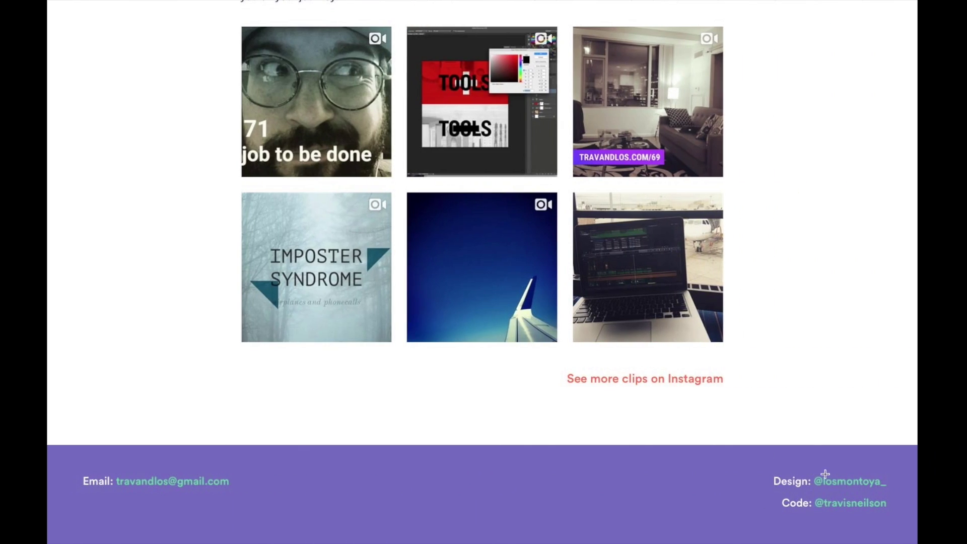
pyautogui.moveTo(801, 476); pyautogui.dragTo(902, 524)
pyautogui.scroll(20, 410, 461)
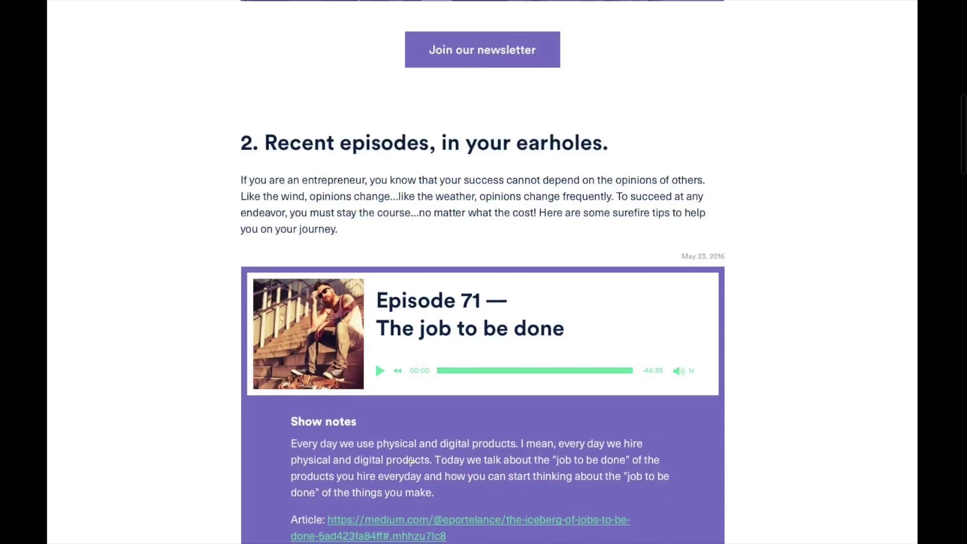
pyautogui.scroll(10, 410, 462)
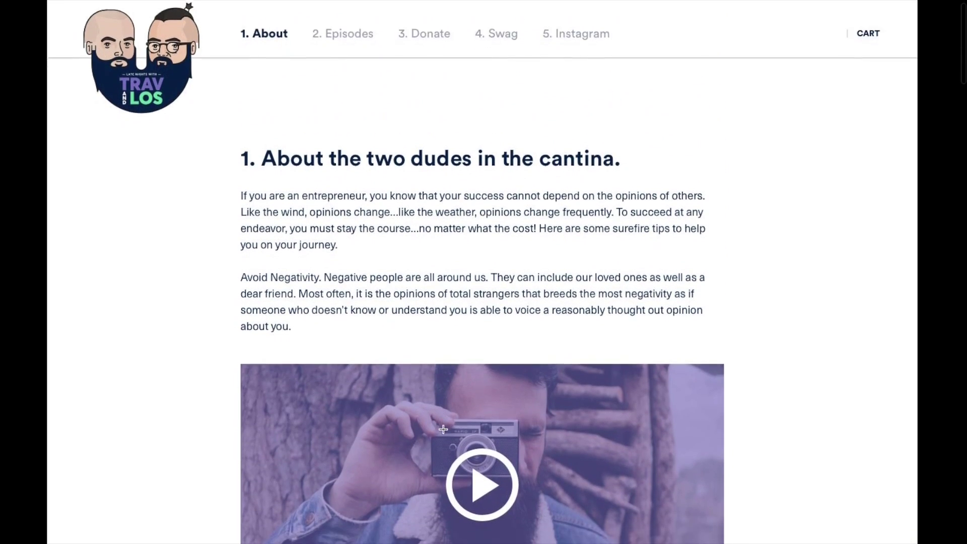
pyautogui.scroll(-20, 443, 429)
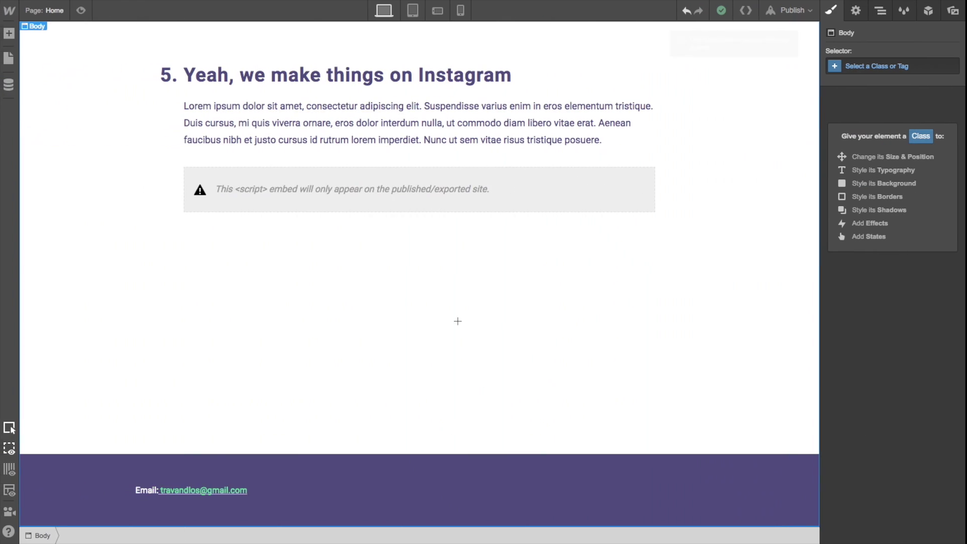
# Publish the site to latenights.webflow.io and view it in the LateNights tab
pyautogui.scroll(10, 192, 402)
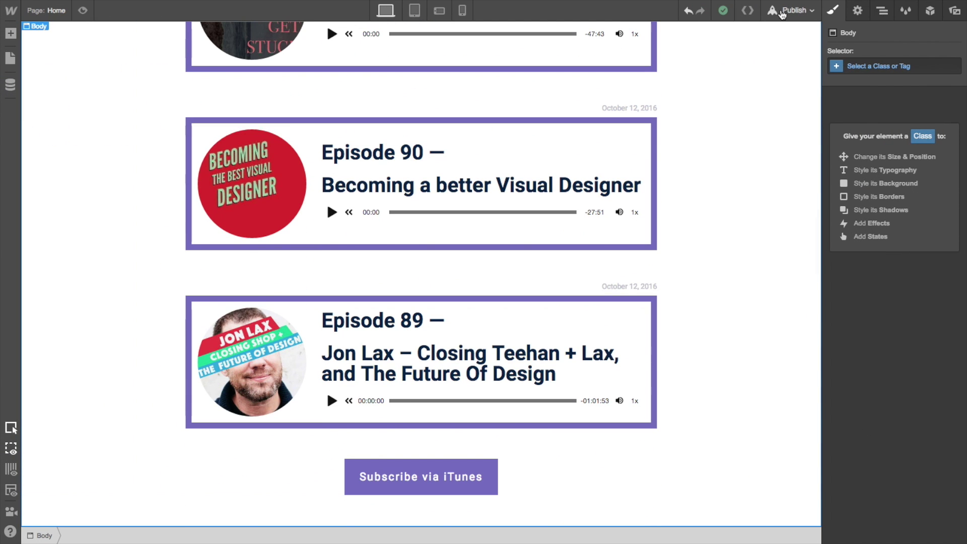
pyautogui.click(782, 12)
pyautogui.click(690, 132)
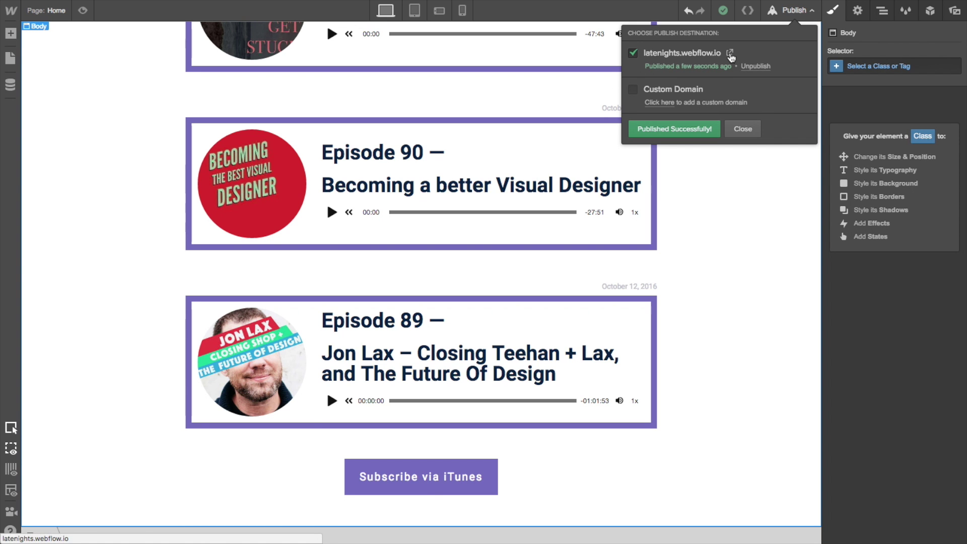
pyautogui.moveTo(294, 4)
pyautogui.click(237, 27)
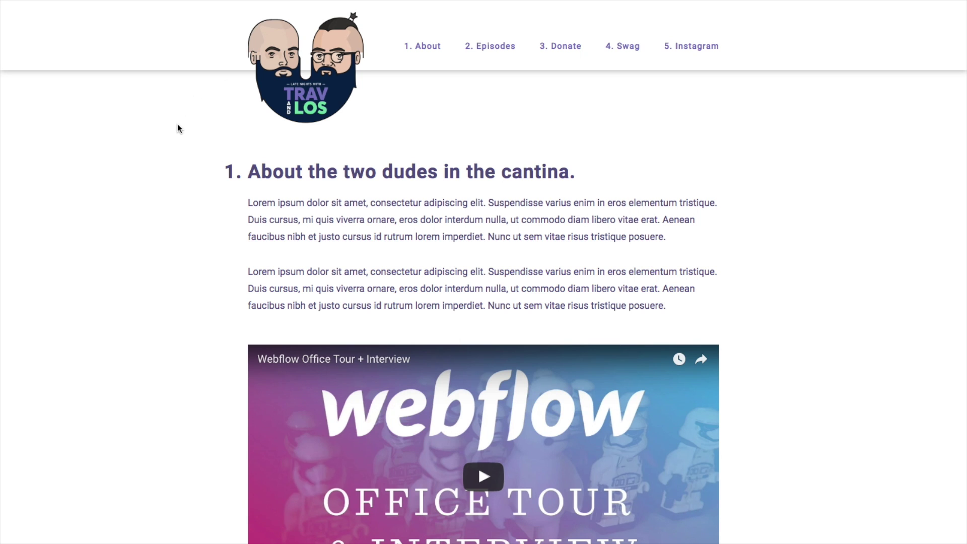
pyautogui.scroll(-12, 180, 123)
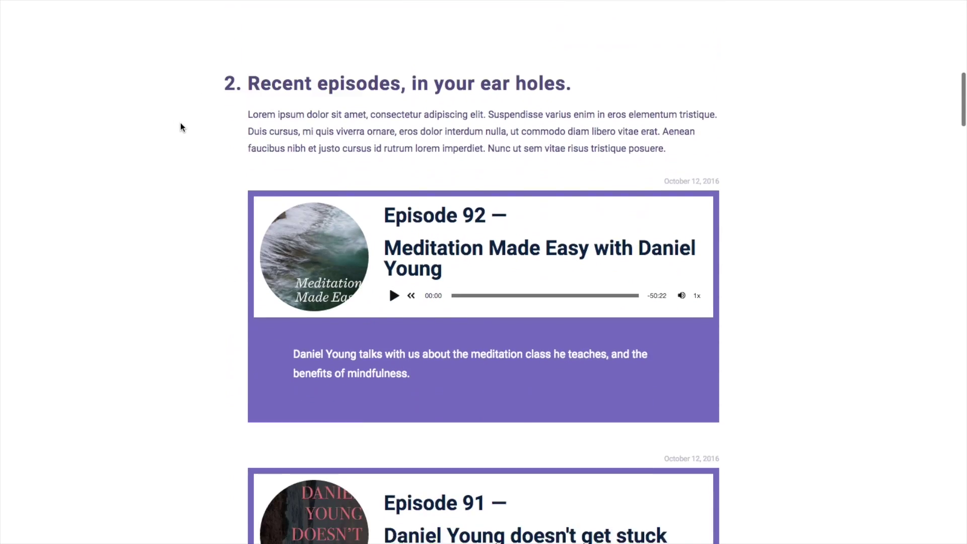
pyautogui.scroll(-20, 180, 122)
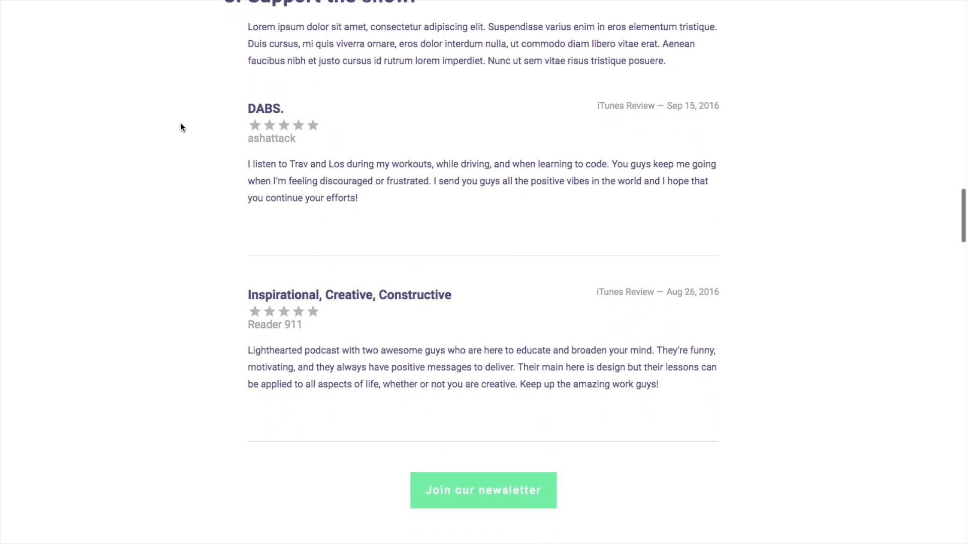
pyautogui.scroll(-19, 180, 122)
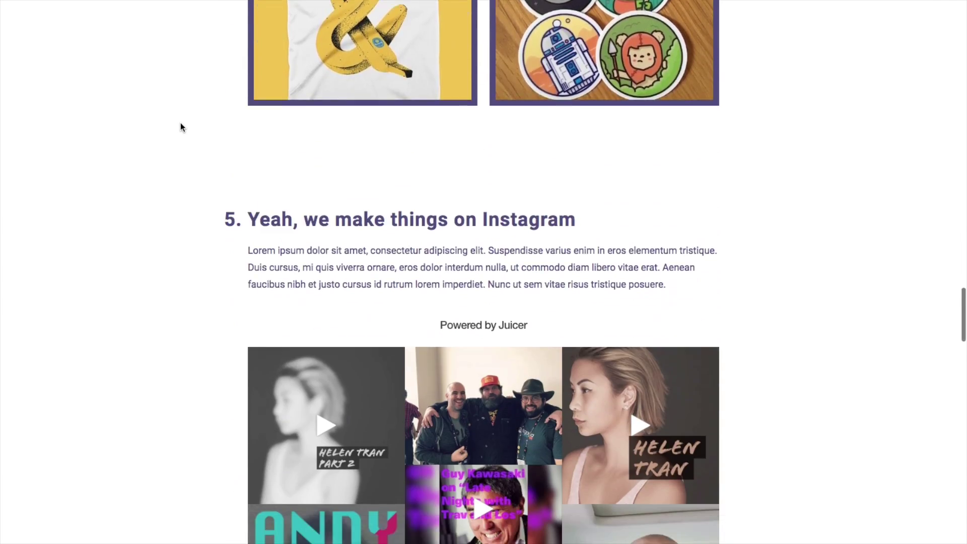
pyautogui.scroll(-18, 180, 123)
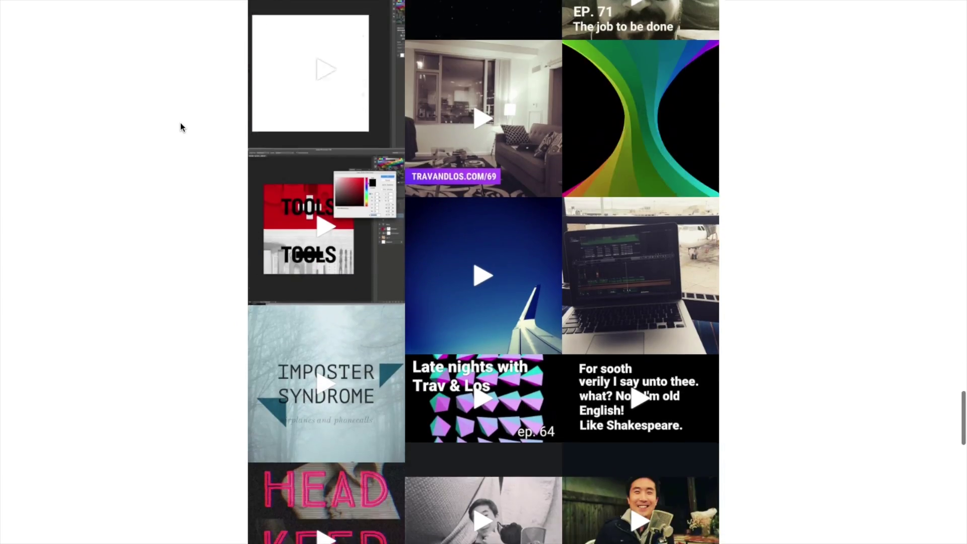
pyautogui.scroll(-13, 180, 122)
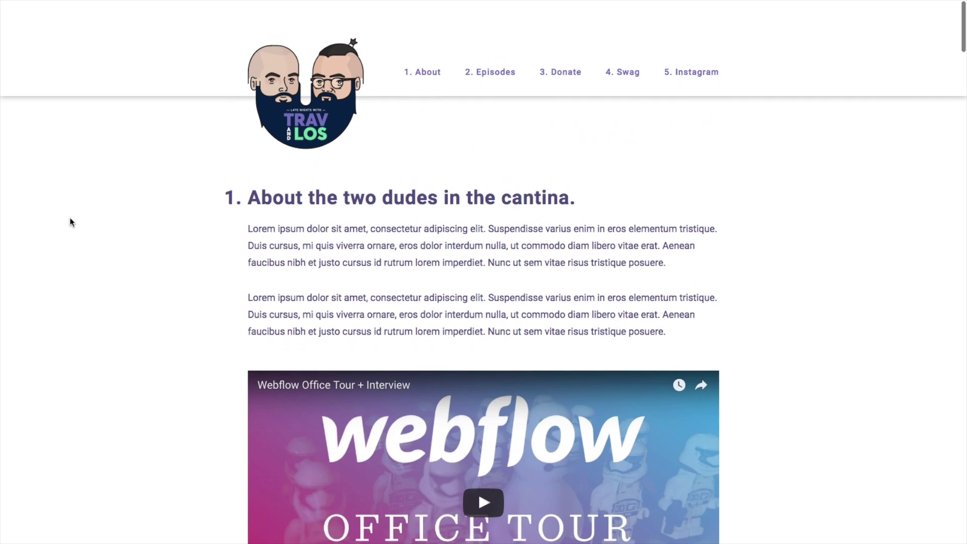
pyautogui.scroll(-1, 69, 217)
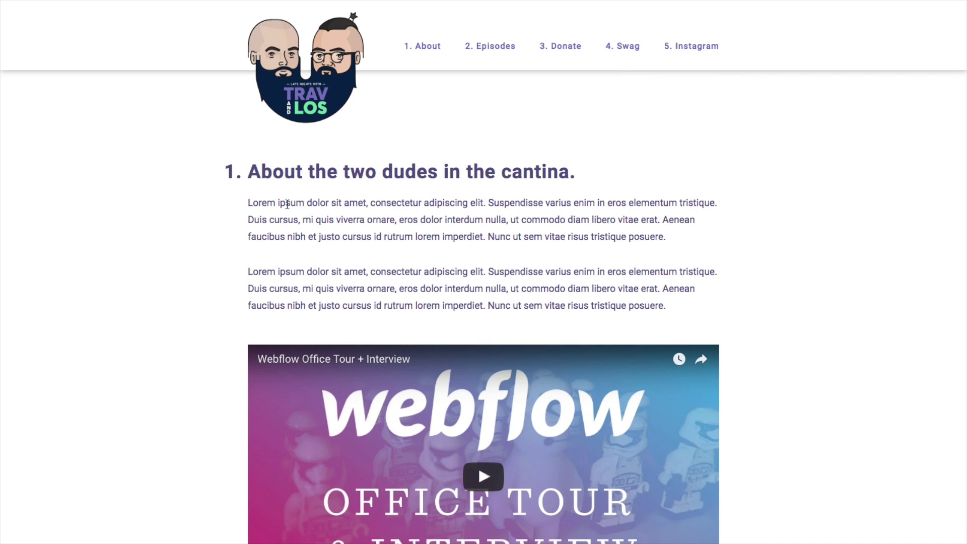
pyautogui.moveTo(286, 204); pyautogui.dragTo(657, 313)
pyautogui.click(544, 213)
pyautogui.scroll(-13, 441, 92)
pyautogui.scroll(8, 403, 268)
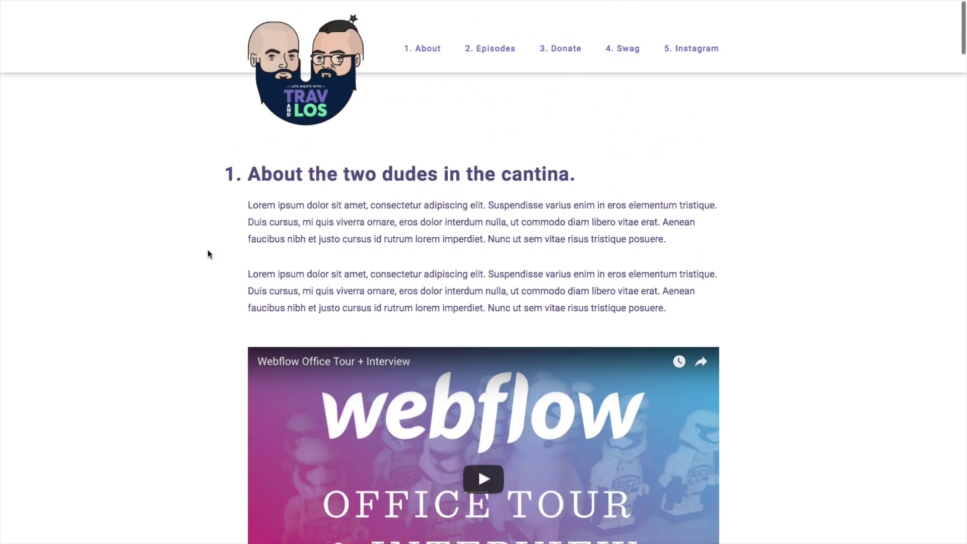
pyautogui.scroll(-1, 196, 253)
pyautogui.scroll(-12, 232, 231)
pyautogui.scroll(-9, 232, 231)
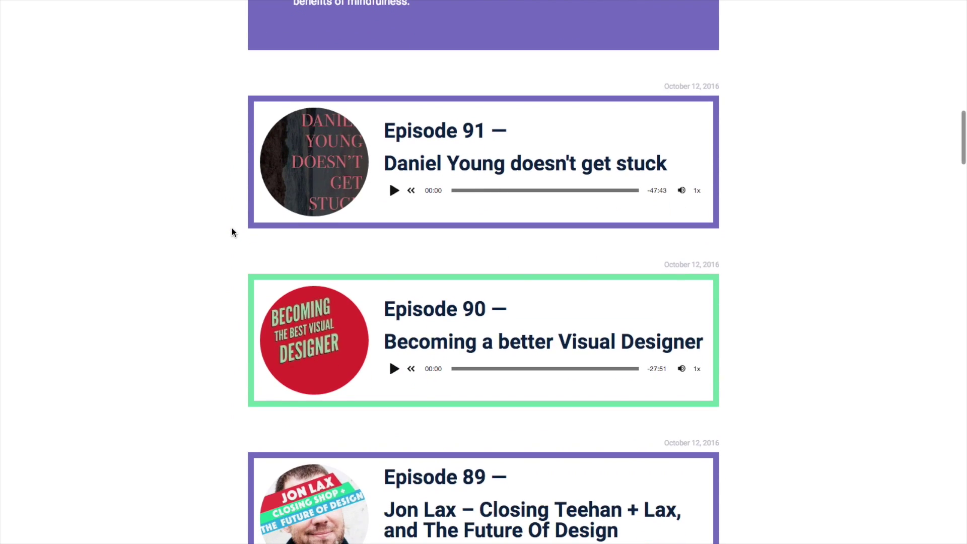